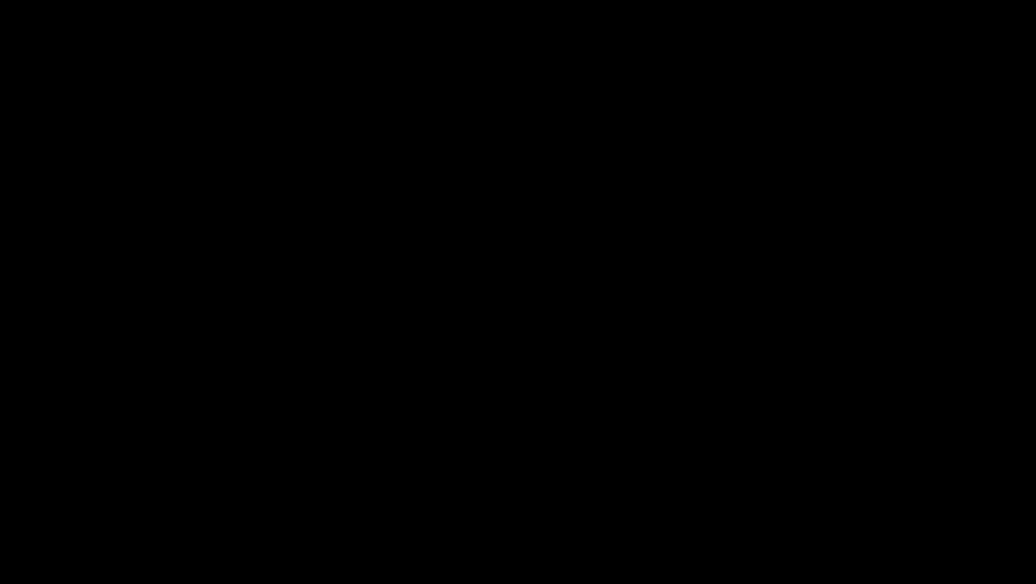
Play the finished-part animation and study the Exercise 20 reference drawing.
left_click(53, 525)
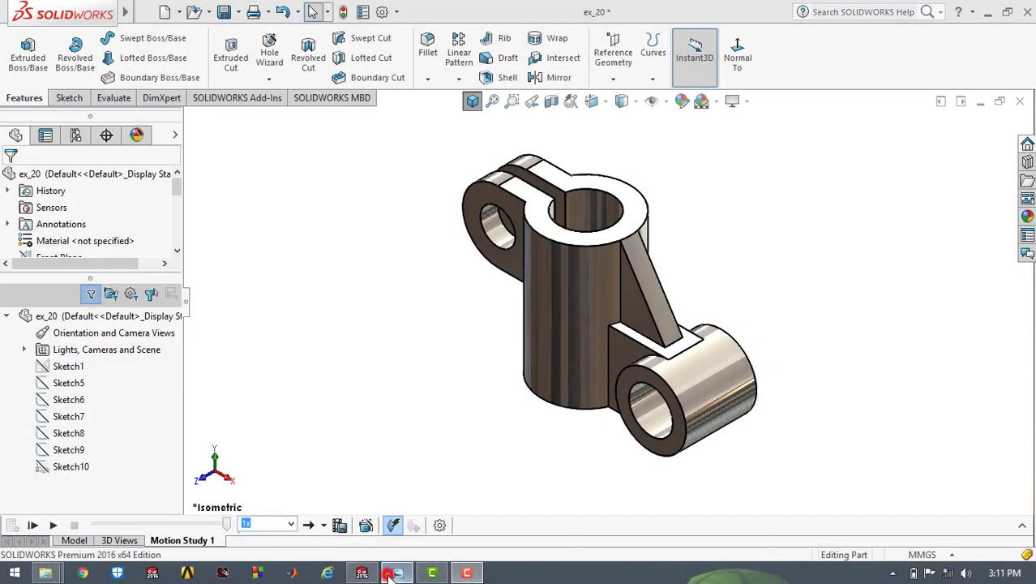
left_click(390, 574)
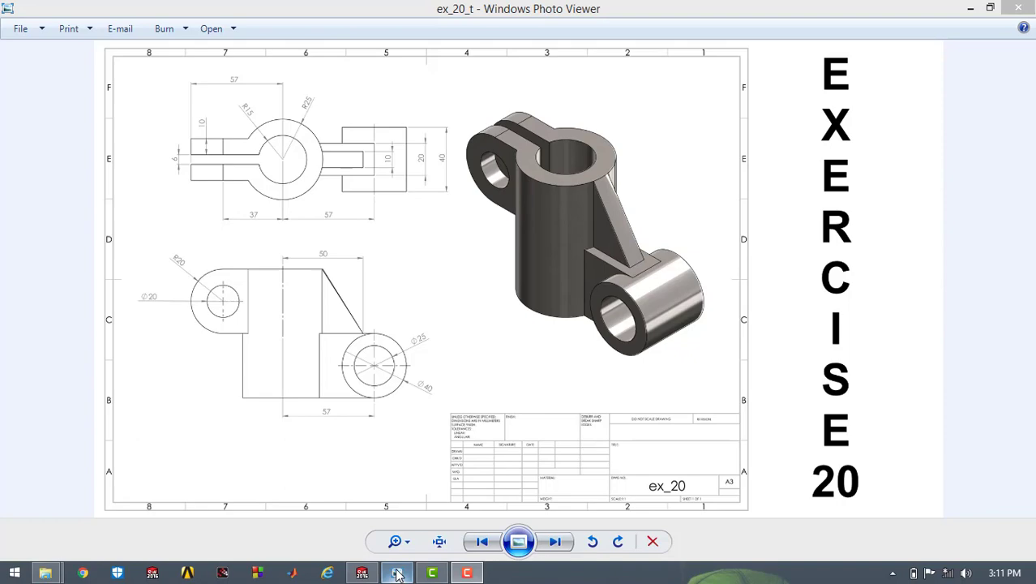
mouse_move(397, 574)
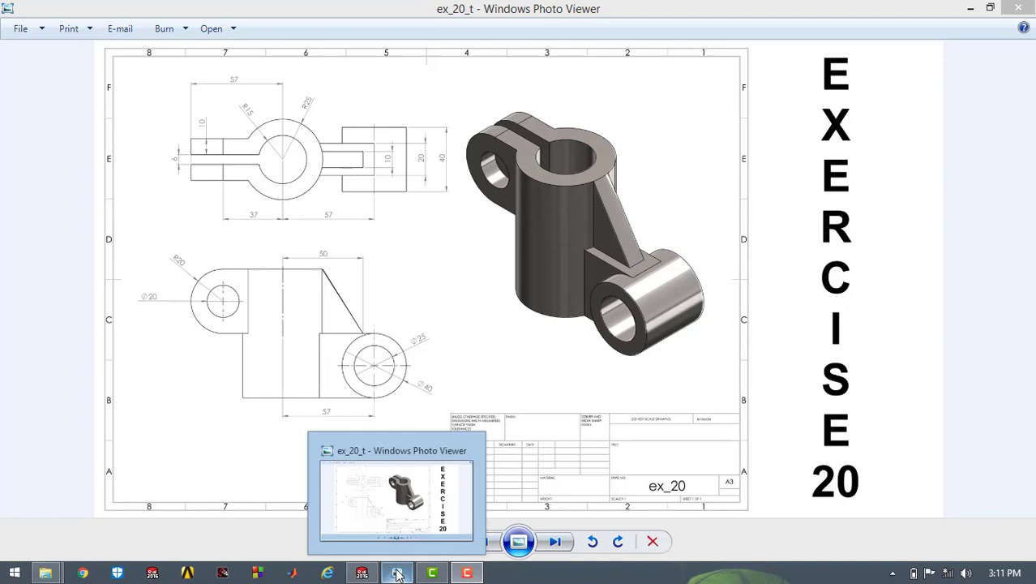
left_click(970, 7)
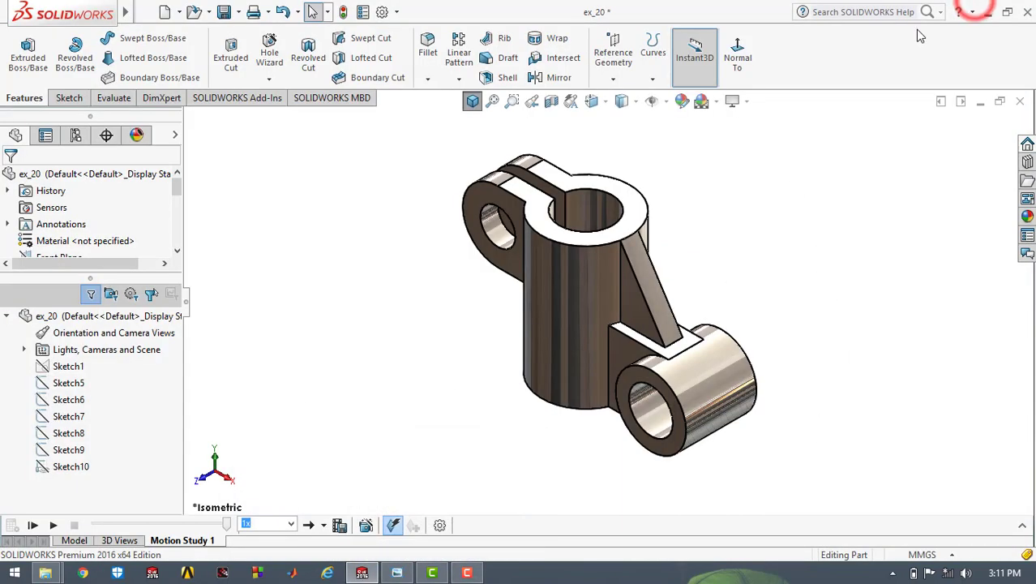
left_click(275, 216)
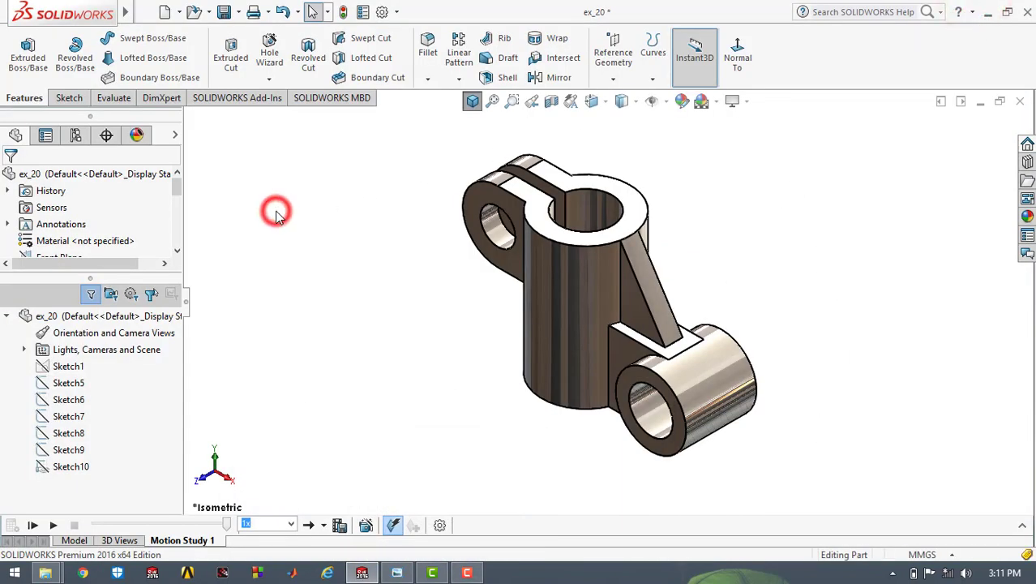
Create a new empty part from the Part template.
left_click(165, 12)
left_click(70, 128)
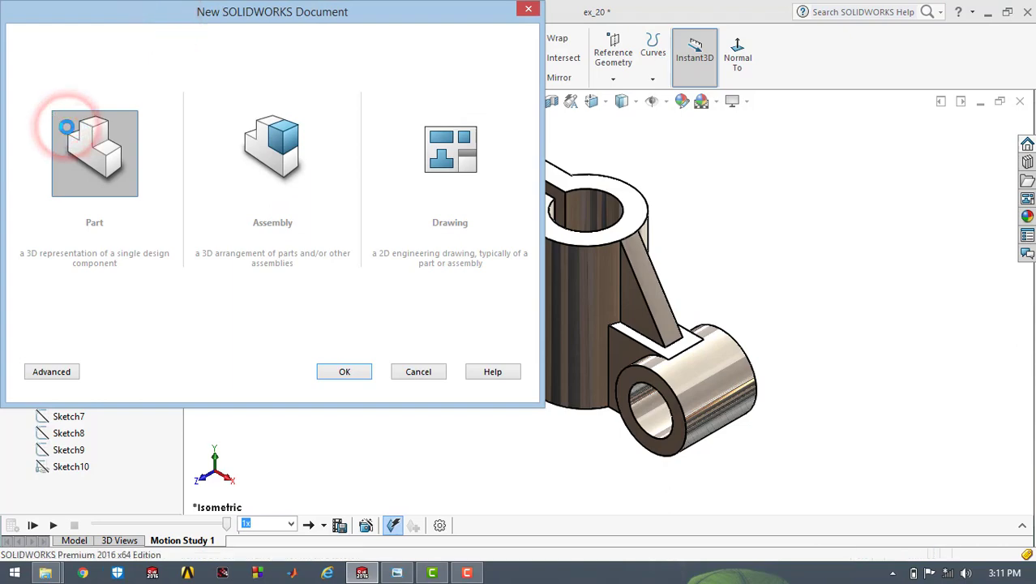
double_click(70, 128)
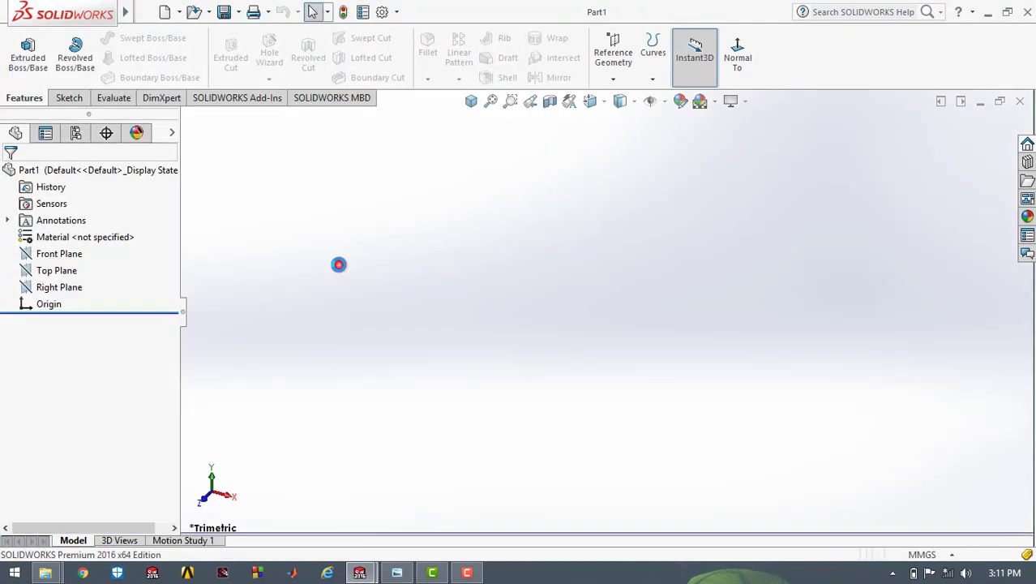
left_click(338, 264)
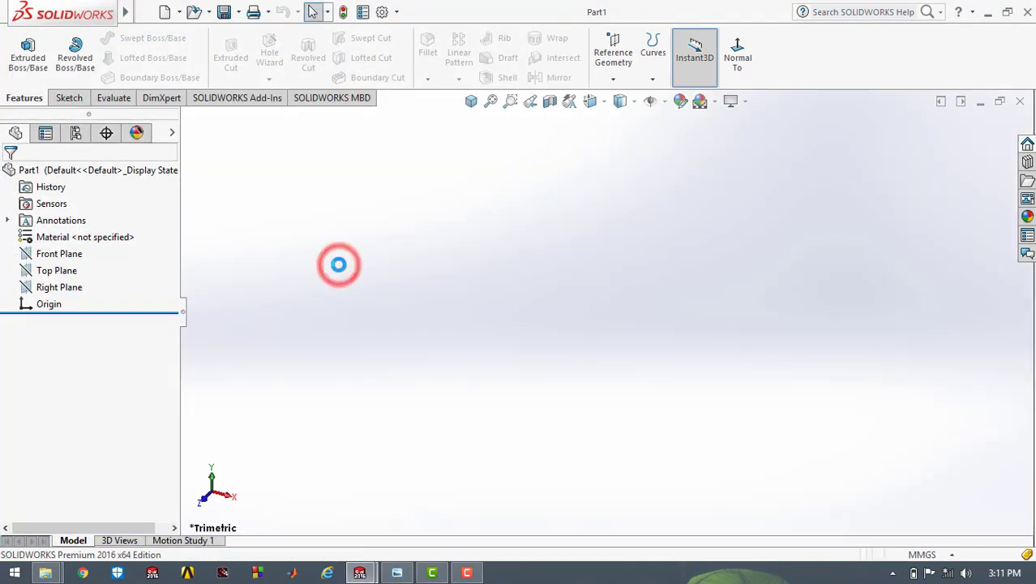
Apply the Plain White scene background to the part.
left_click(715, 101)
left_click(721, 142)
left_click(531, 209)
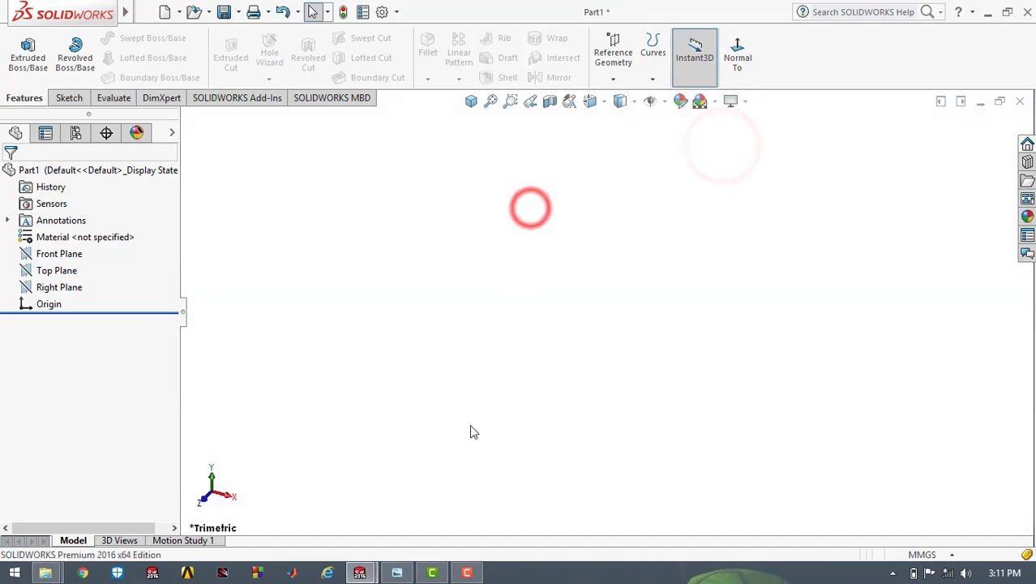
Review the Exercise 20 drawing's dimensions again, then return to the part.
left_click(397, 573)
mouse_move(397, 572)
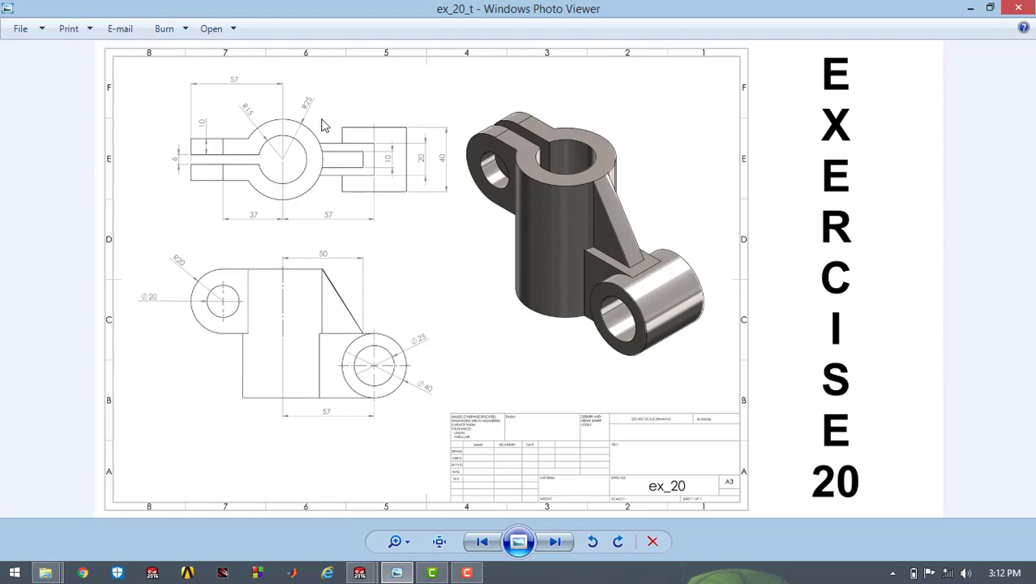
left_click(970, 7)
left_click(306, 178)
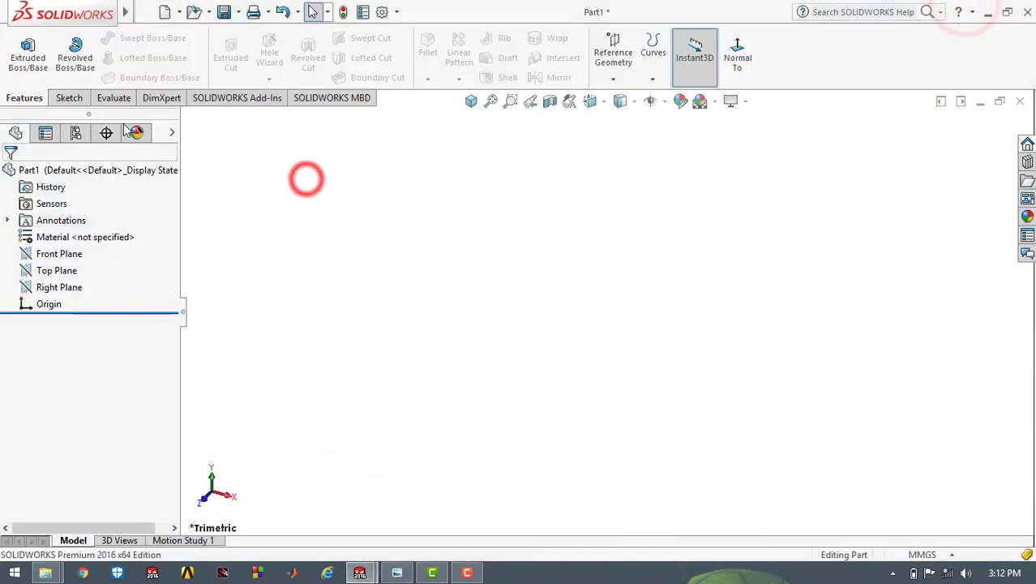
Start a sketch on the Top Plane and draw two concentric circles at the origin.
left_click(65, 97)
left_click(22, 47)
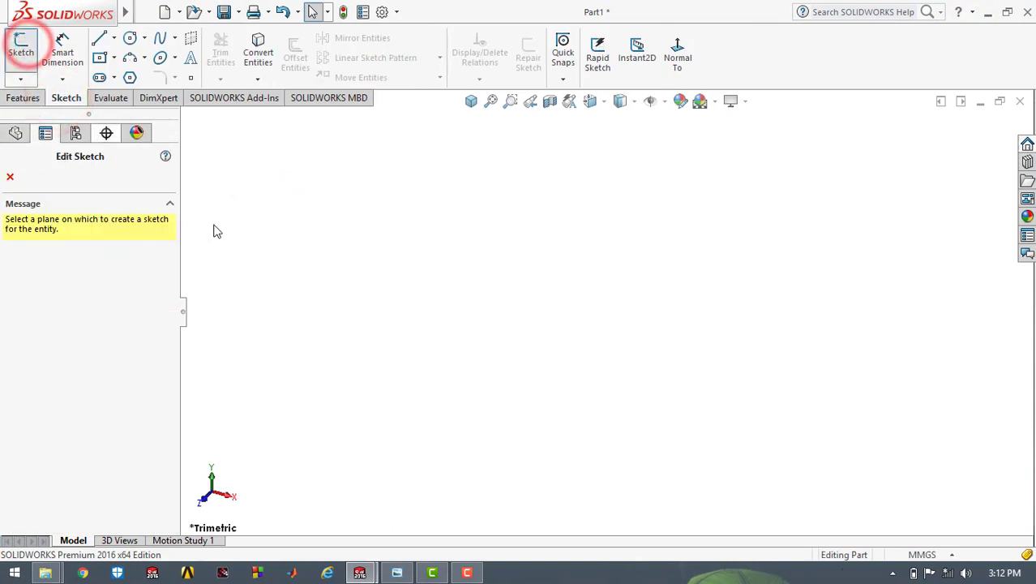
left_click(400, 322)
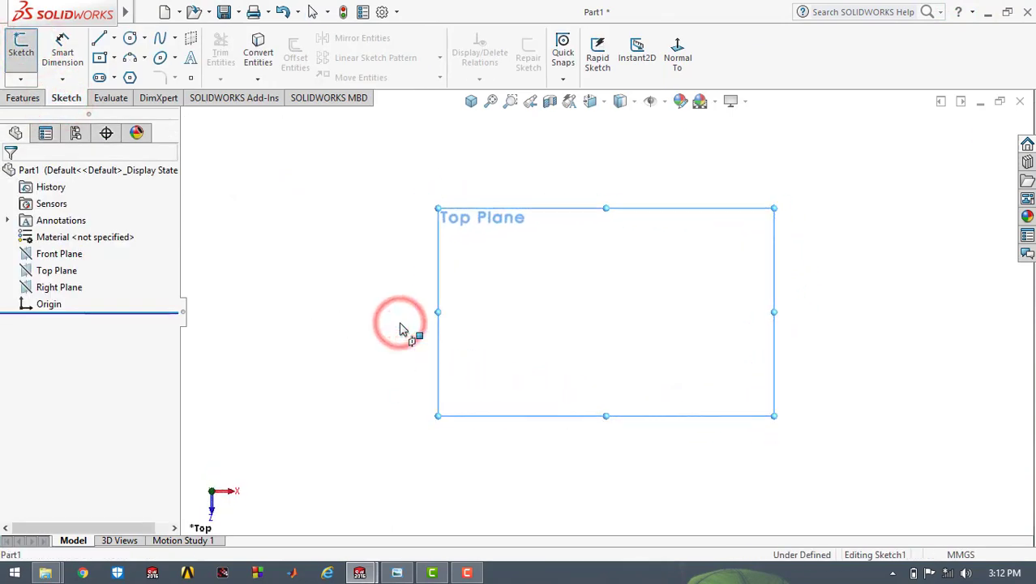
left_click(130, 39)
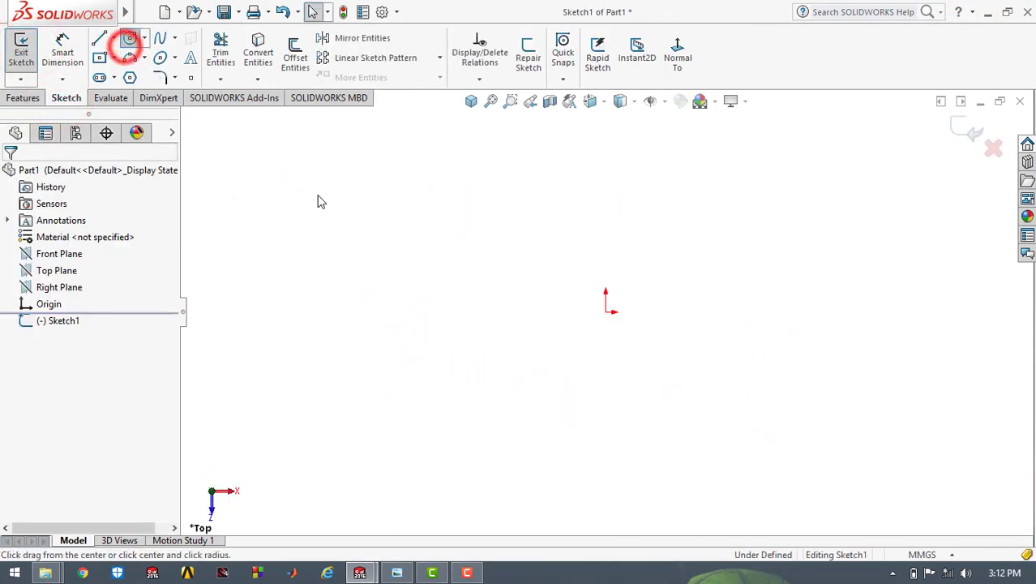
left_click(606, 311)
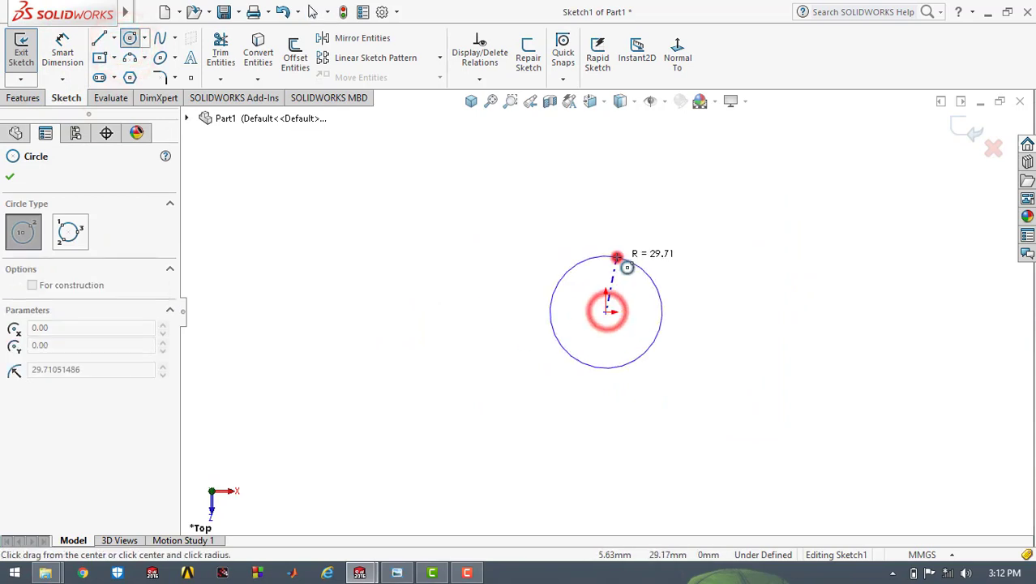
left_click(614, 255)
left_click(605, 311)
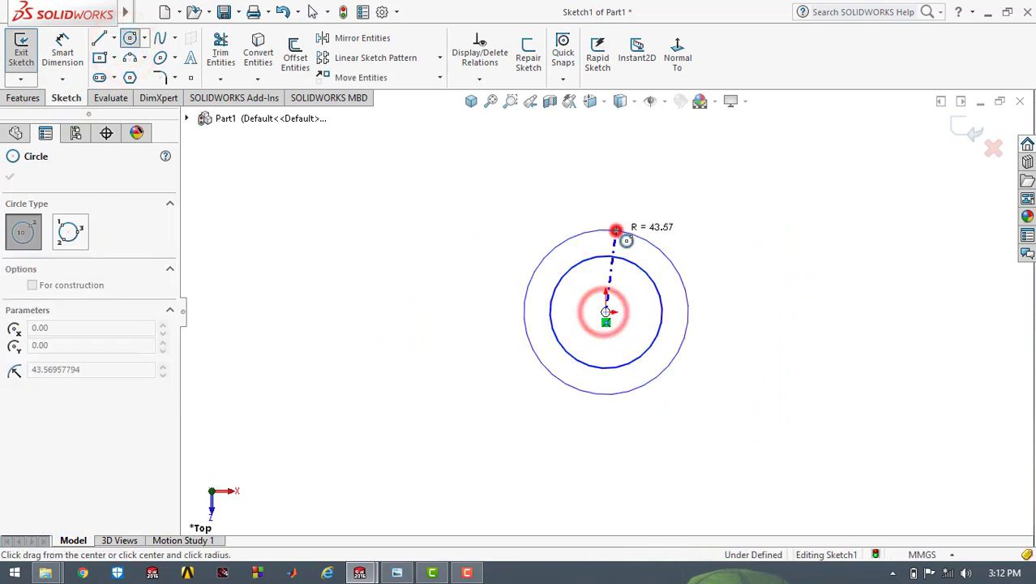
left_click(614, 229)
left_click(9, 176)
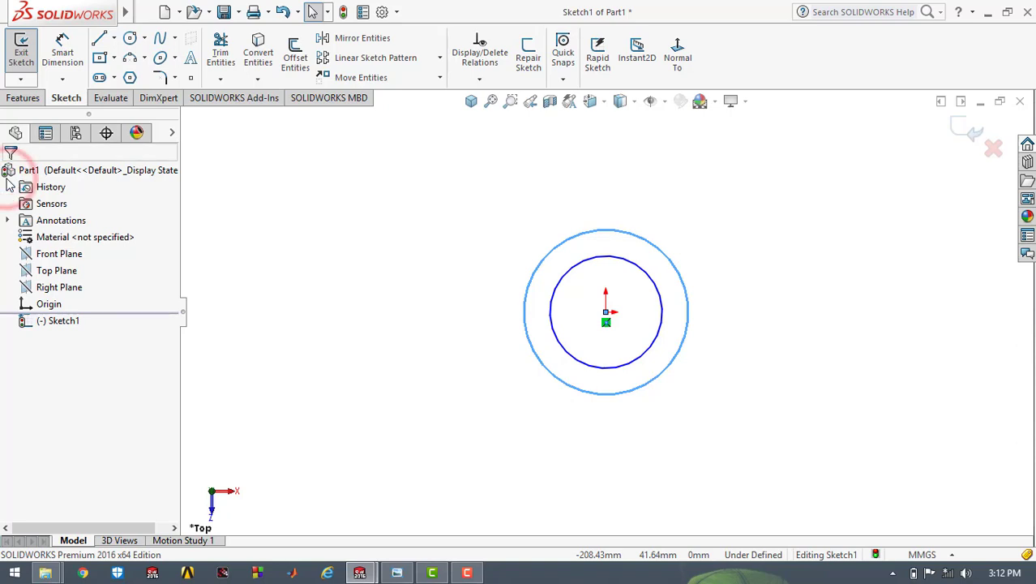
Dimension the outer circle Ø50 and the inner circle Ø30.
left_click(61, 50)
left_click(551, 249)
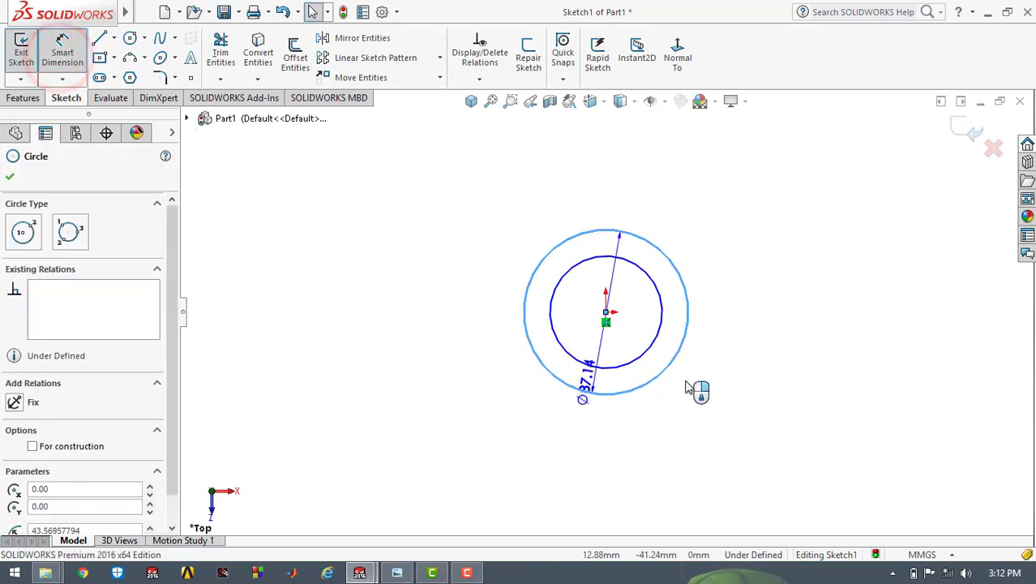
left_click(742, 317)
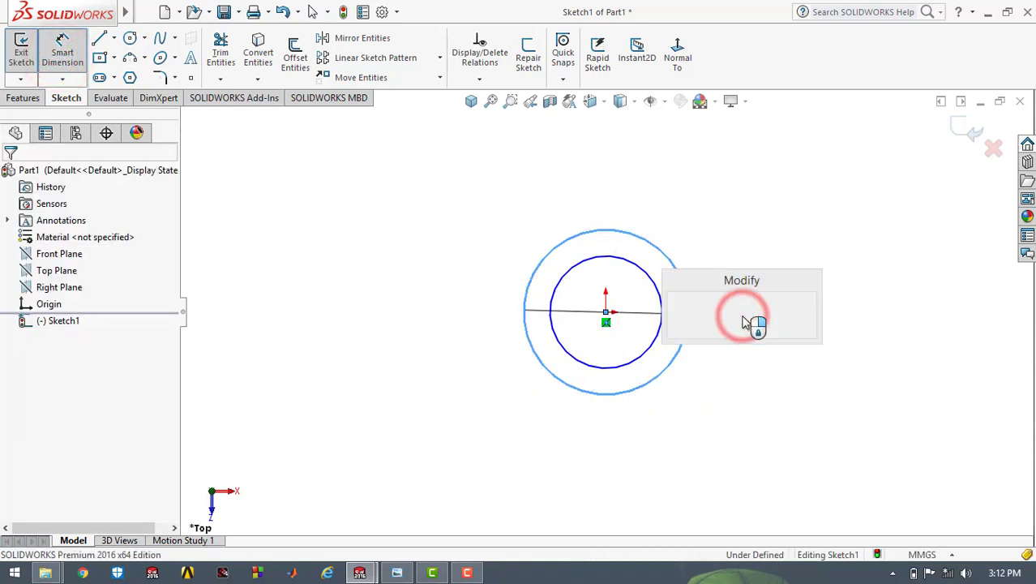
type("50")
key("Return")
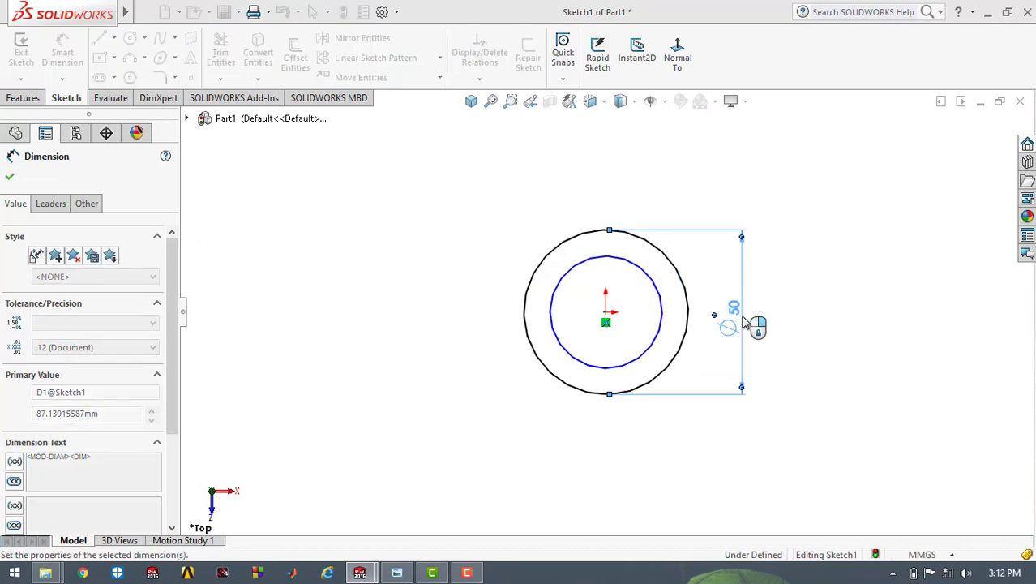
left_click(805, 284)
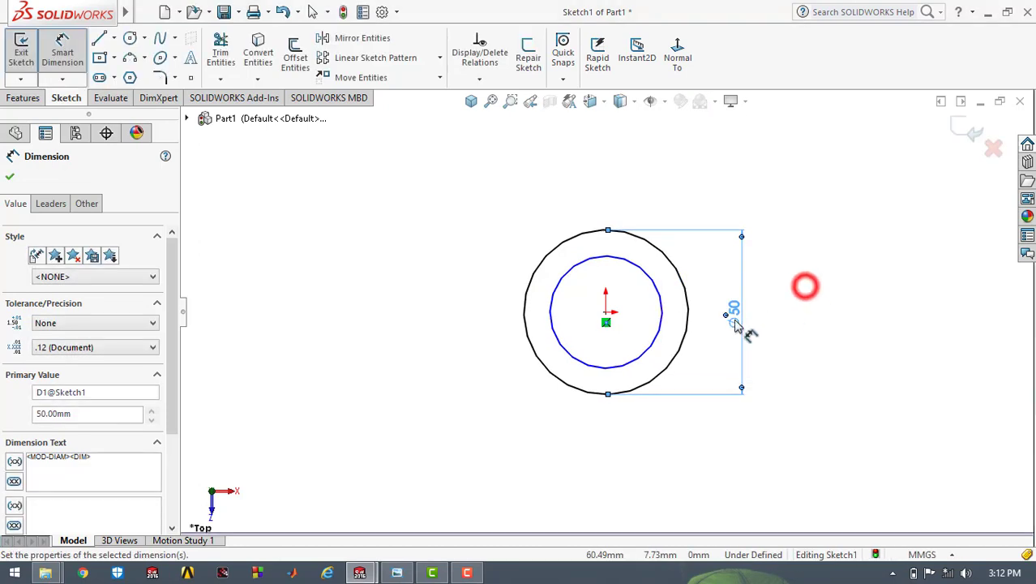
left_click(595, 263)
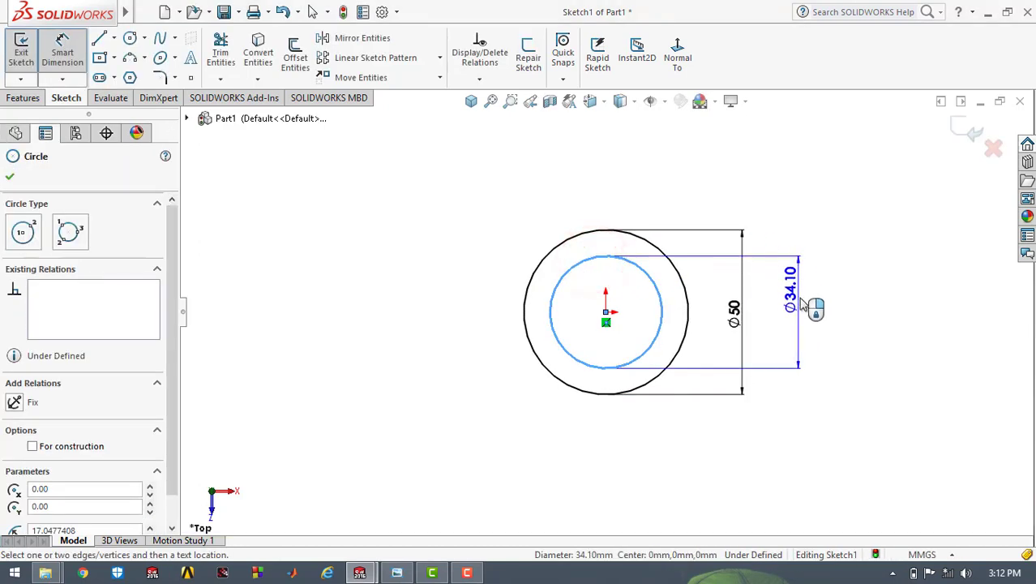
left_click(799, 299)
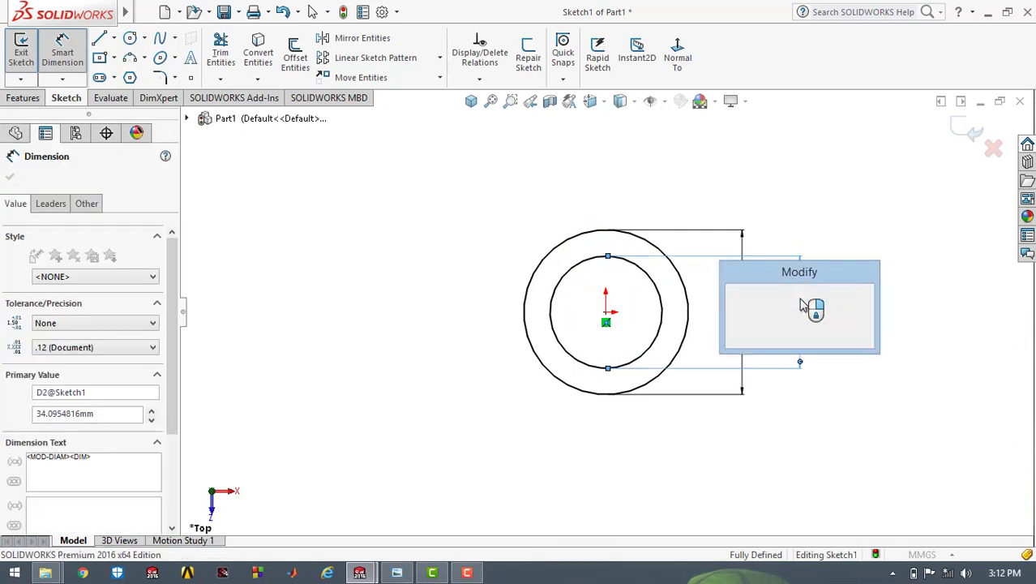
key("Return")
left_click(791, 206)
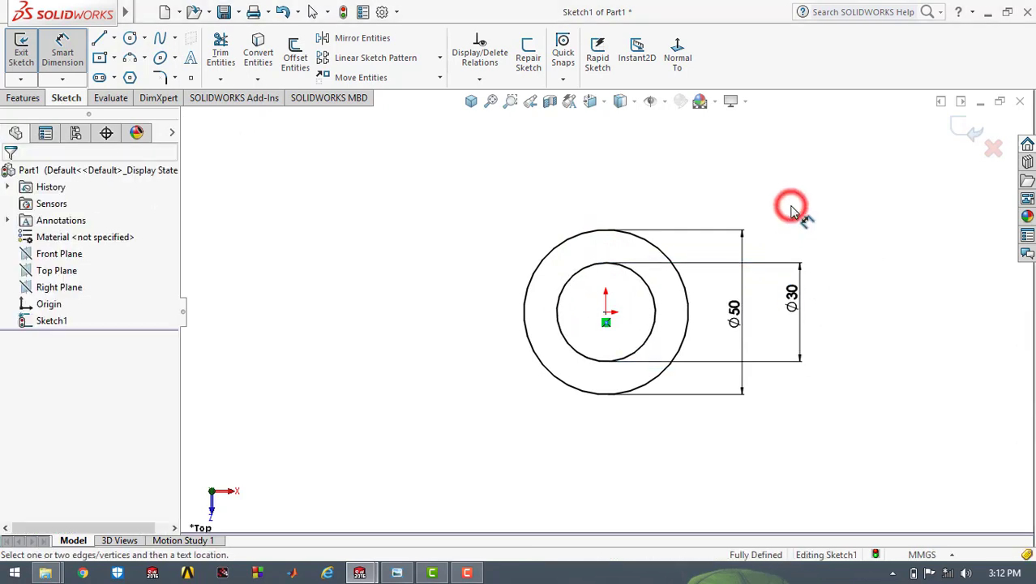
left_click(68, 59)
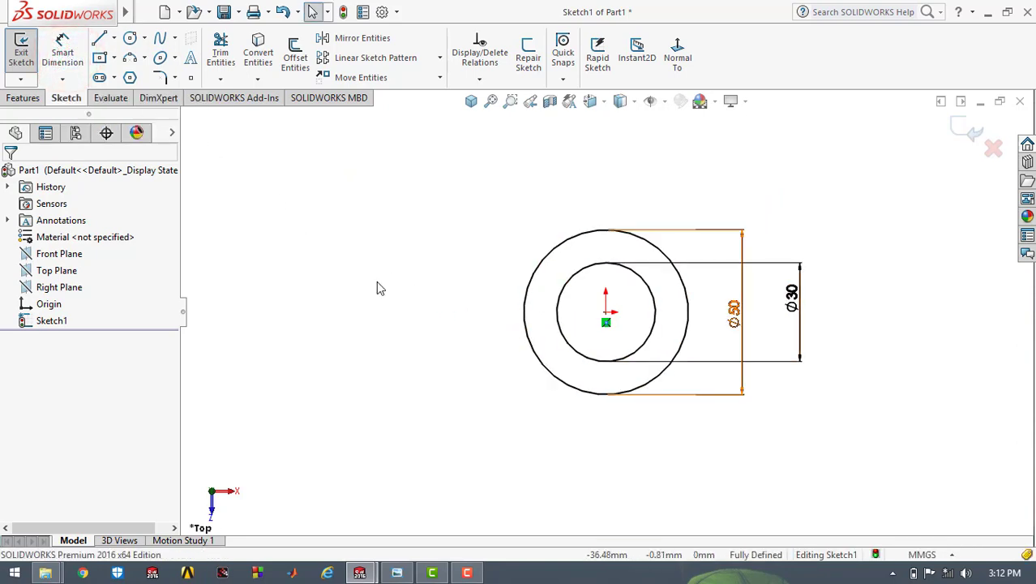
Draw two short lines bridging the outer and inner circles on the ring's left side.
left_click(99, 39)
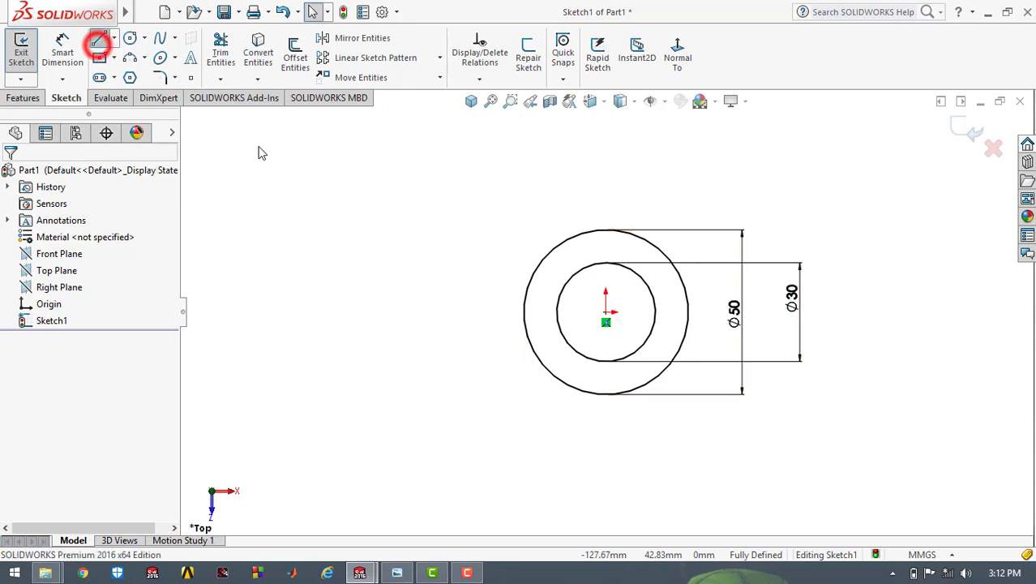
left_click(525, 300)
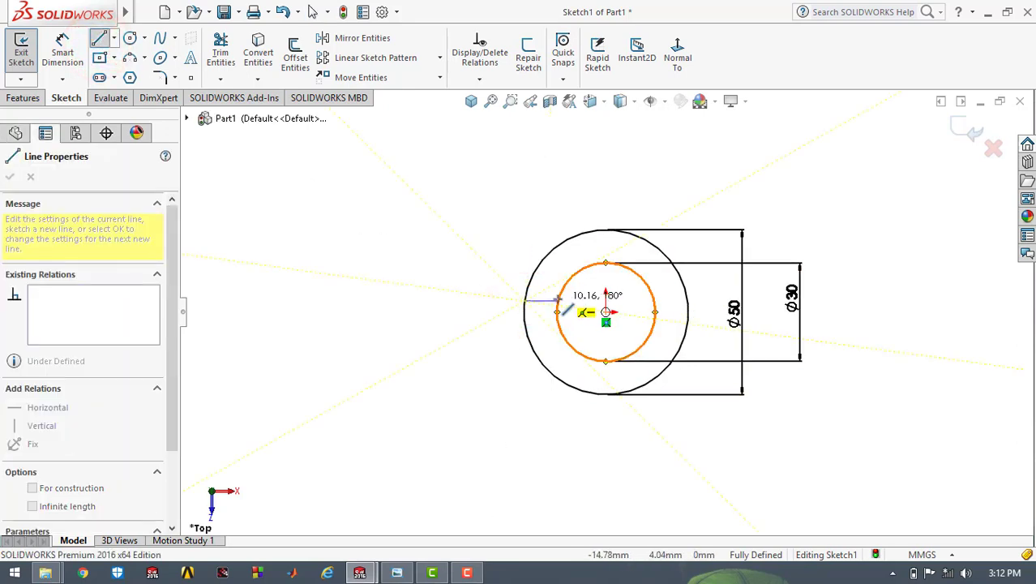
left_click(557, 300)
key("Escape")
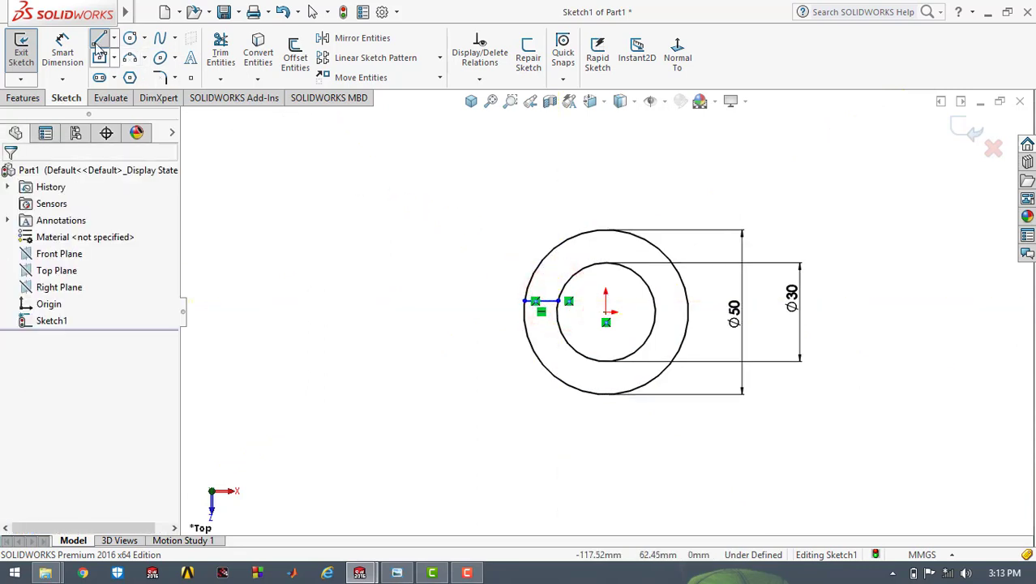
left_click(99, 39)
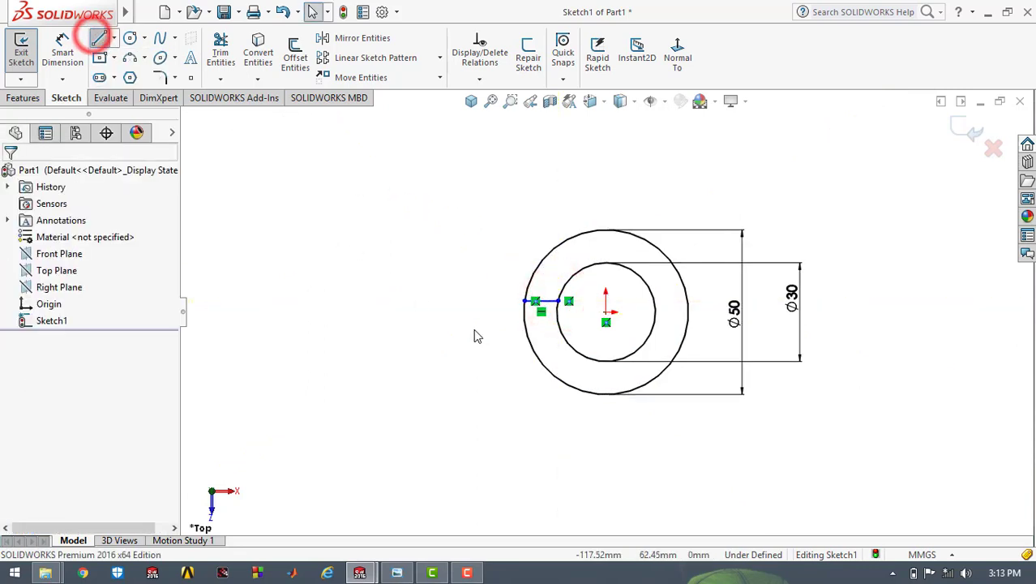
left_click(527, 322)
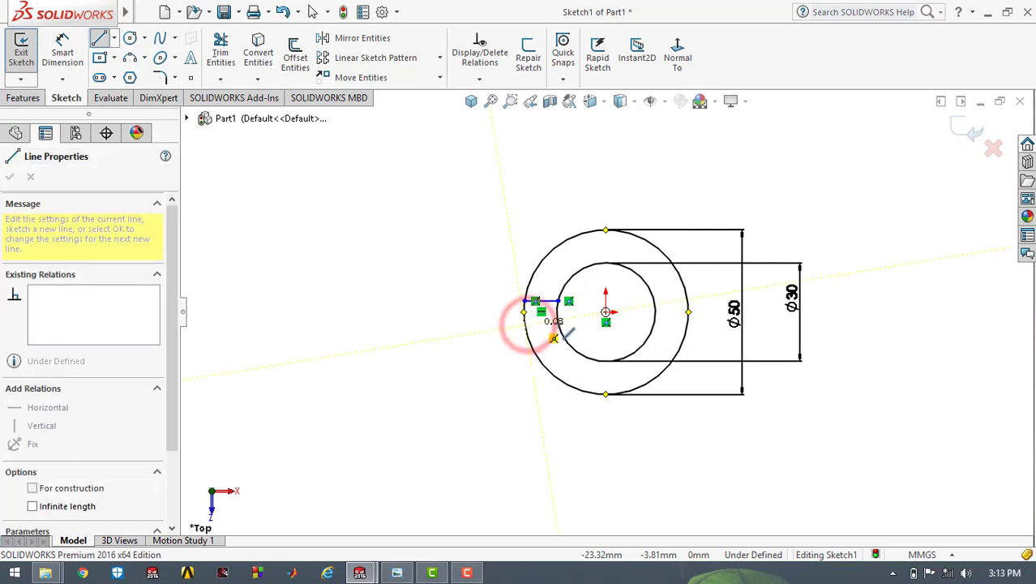
left_click(557, 322)
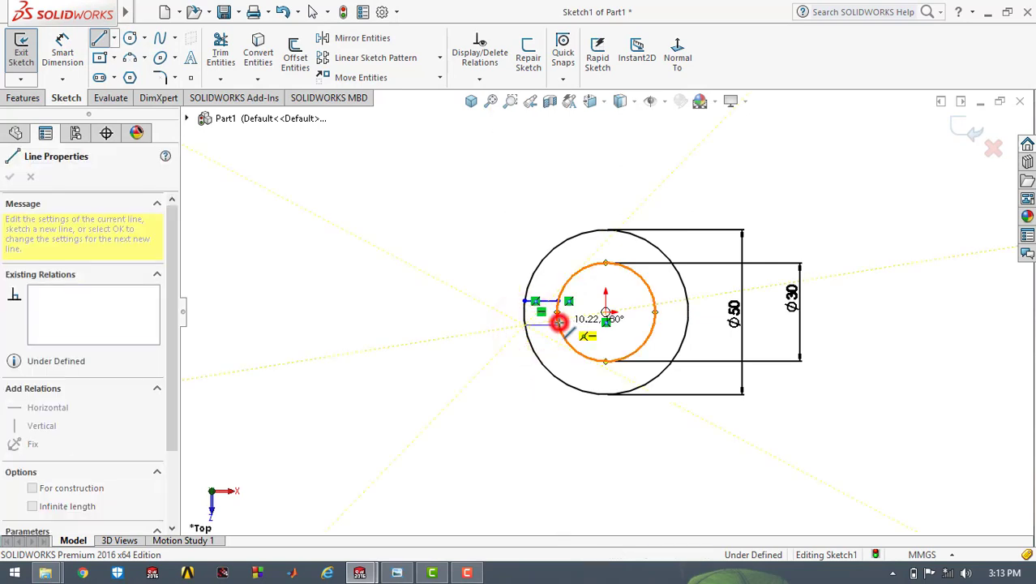
key("Escape")
key("Escape")
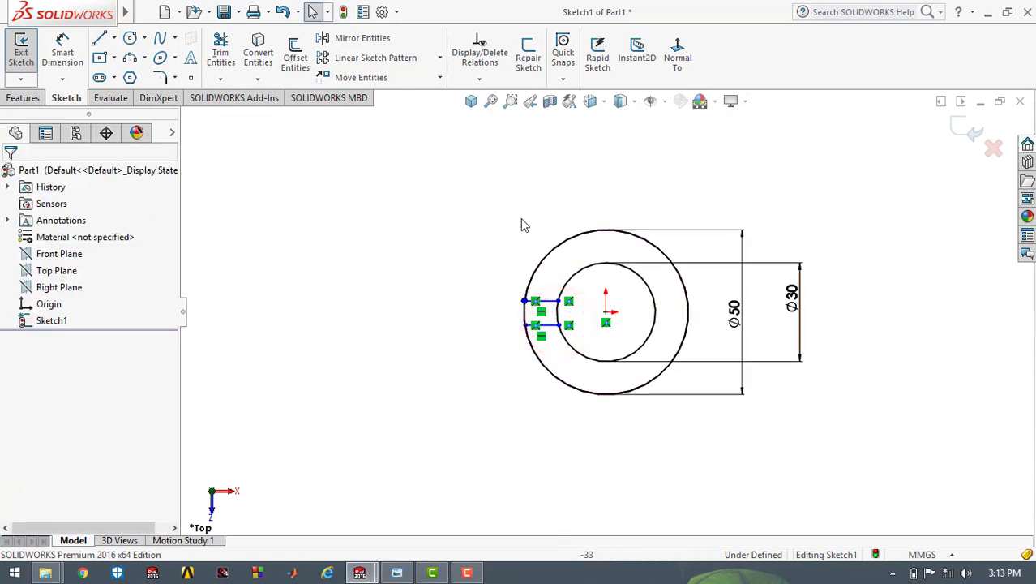
Add a Horizontal relation to both short slot lines.
left_click(553, 303)
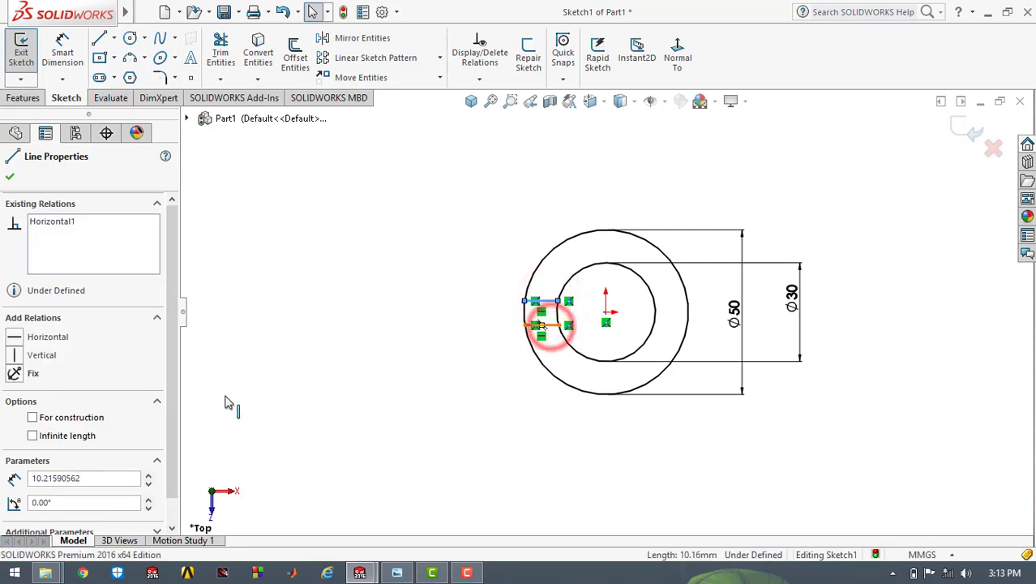
left_click(15, 422)
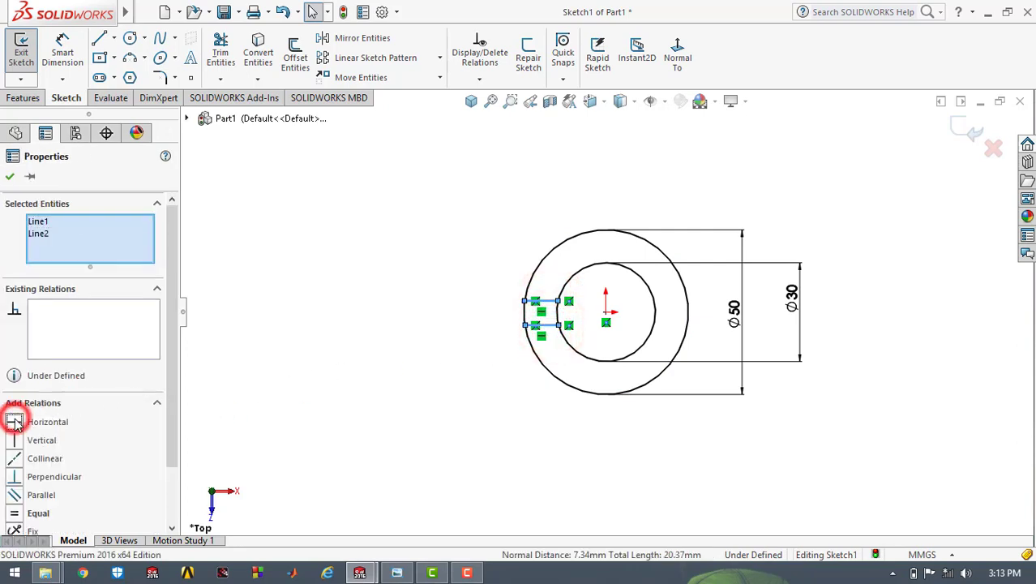
left_click(18, 176)
left_click(394, 154)
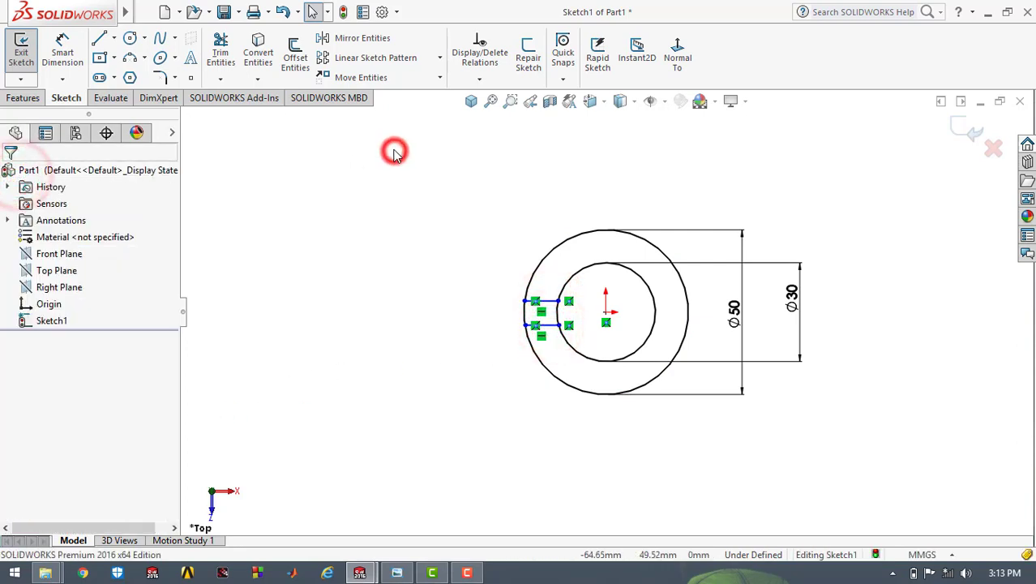
left_click(63, 50)
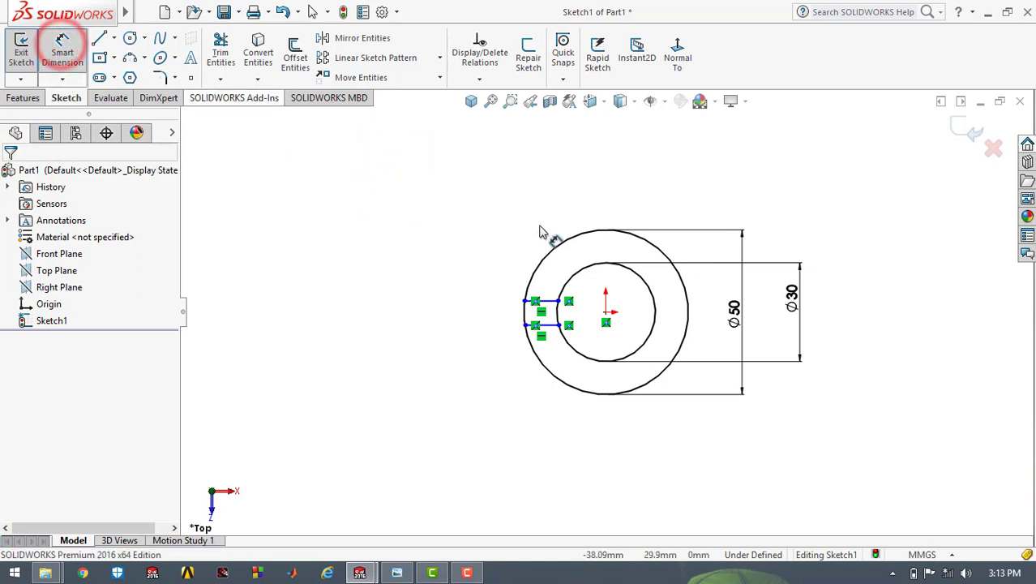
Dimension the slot width between the two lines as 6 mm.
left_click(525, 301)
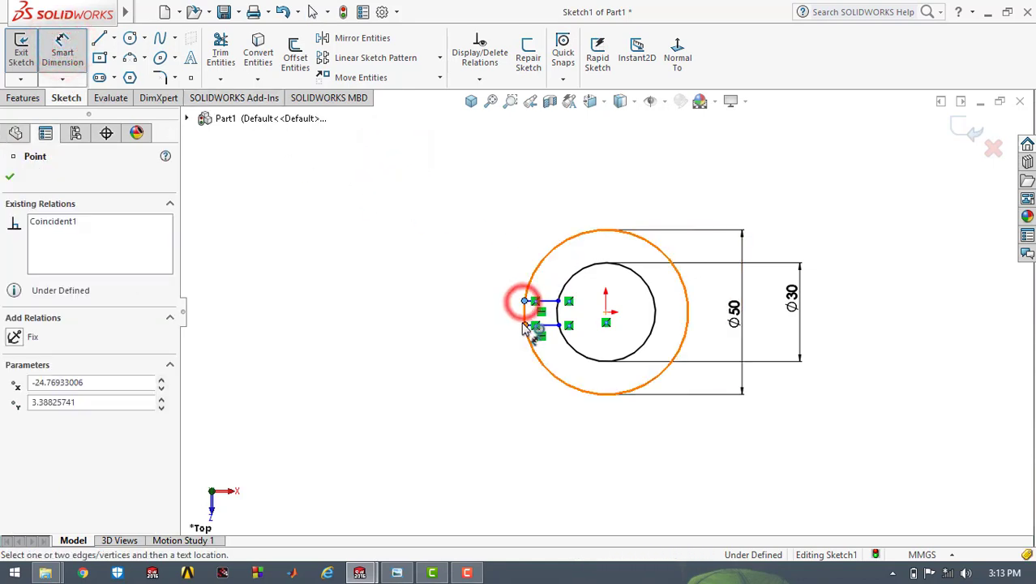
left_click(525, 325)
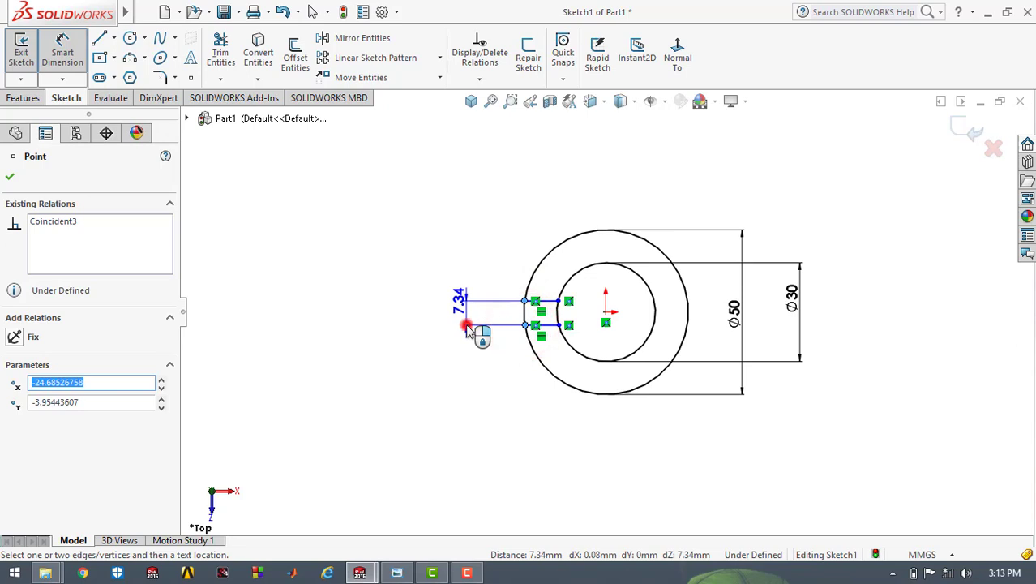
left_click(468, 330)
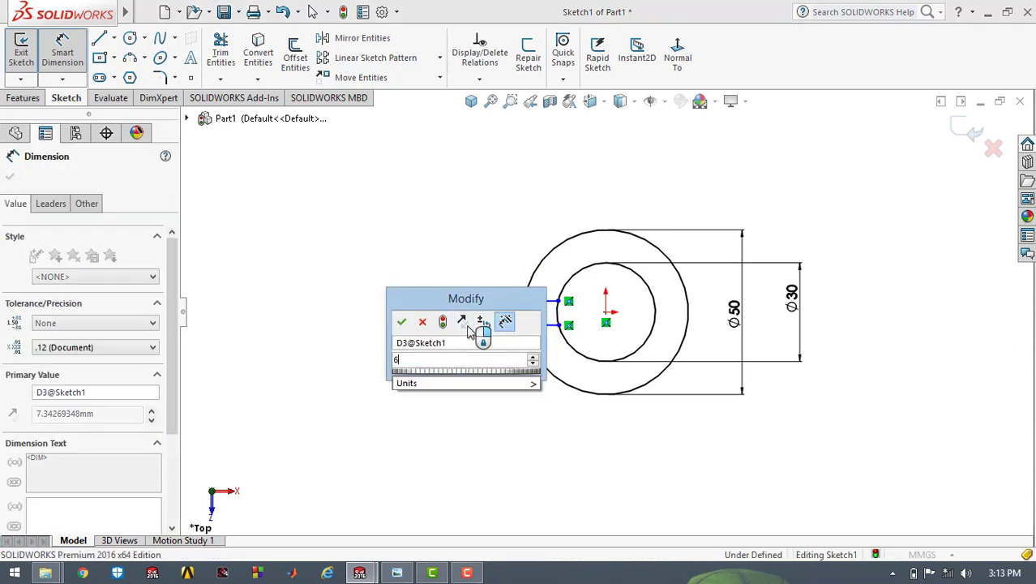
key("Return")
left_click(436, 234)
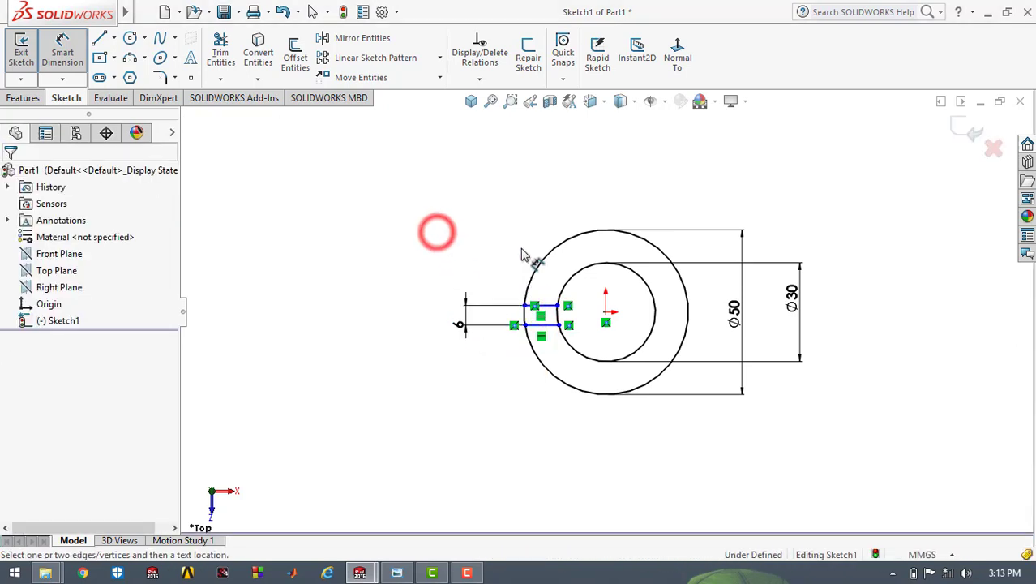
Dimension the upper slot line 3 mm from the ring centre.
left_click(557, 305)
left_click(605, 311)
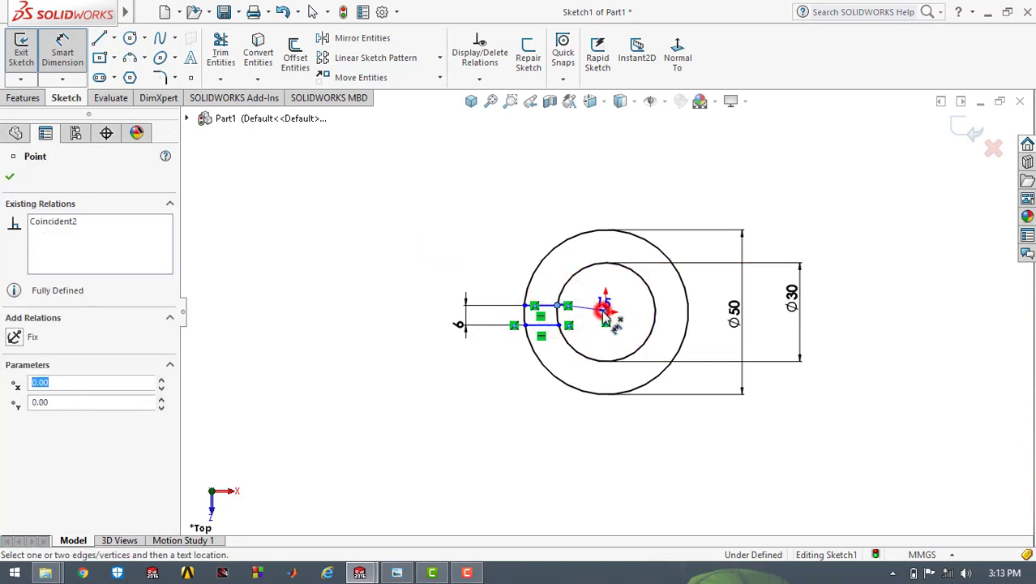
left_click(685, 317)
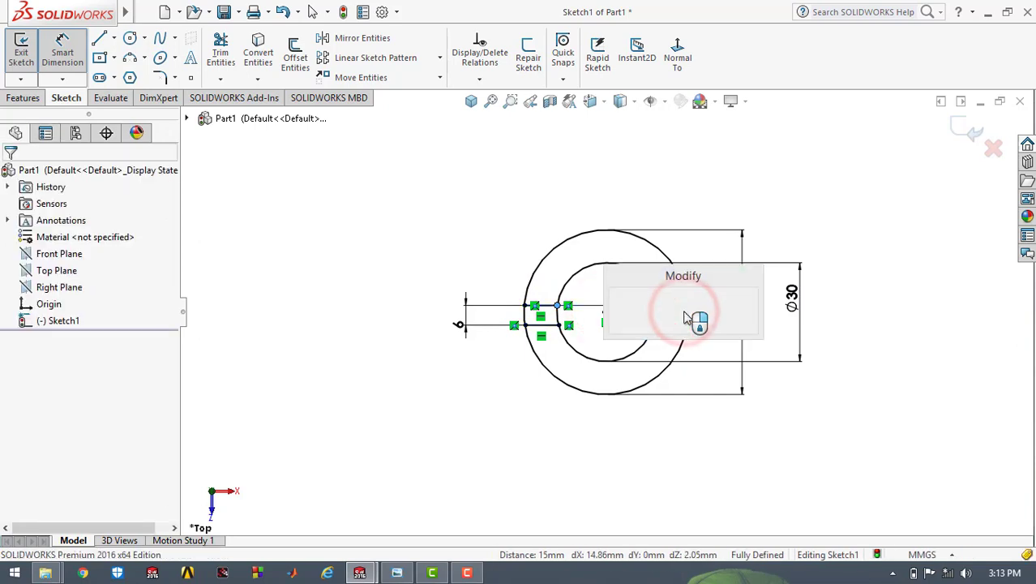
type("3")
key("Return")
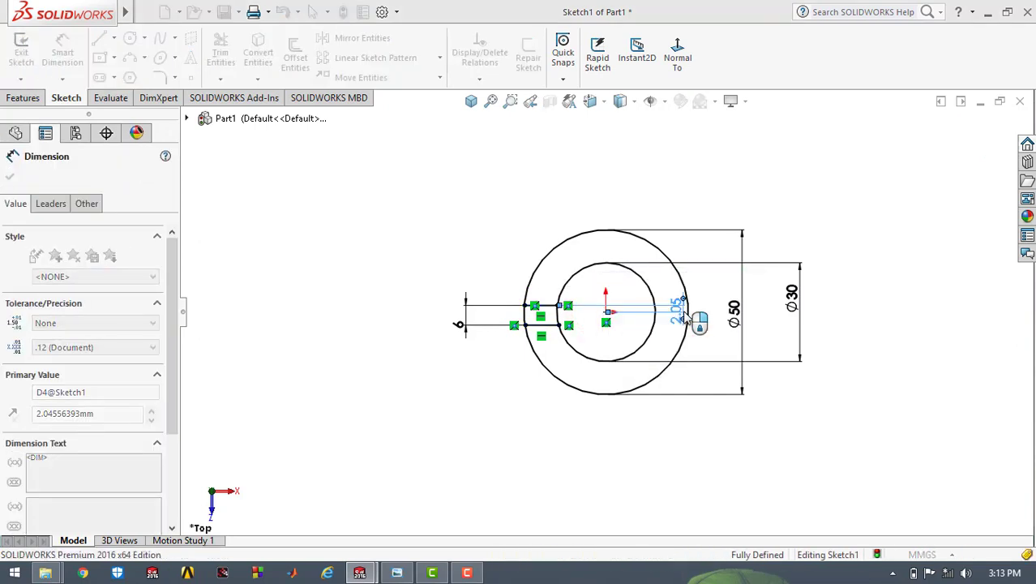
left_click(491, 166)
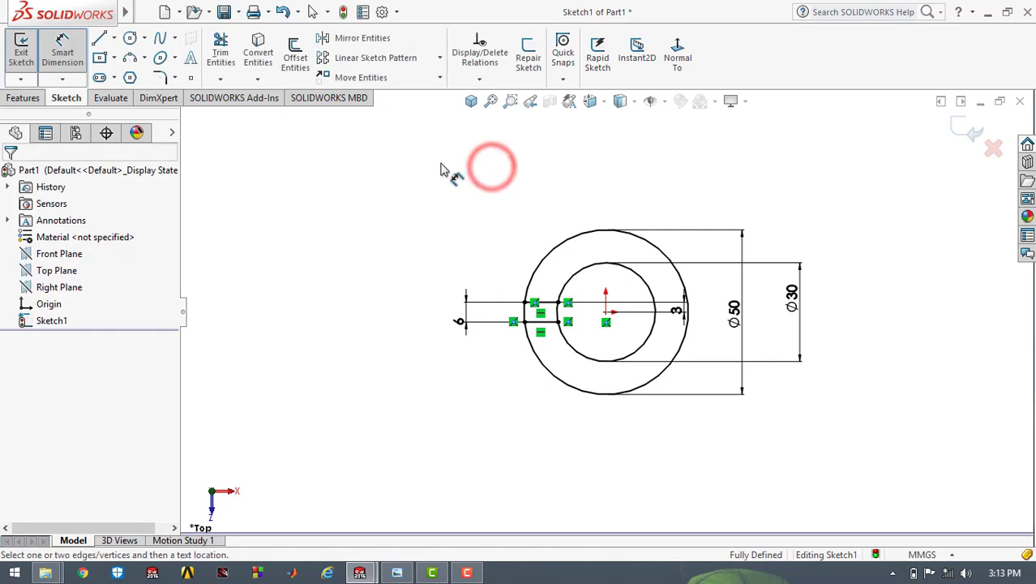
left_click(70, 49)
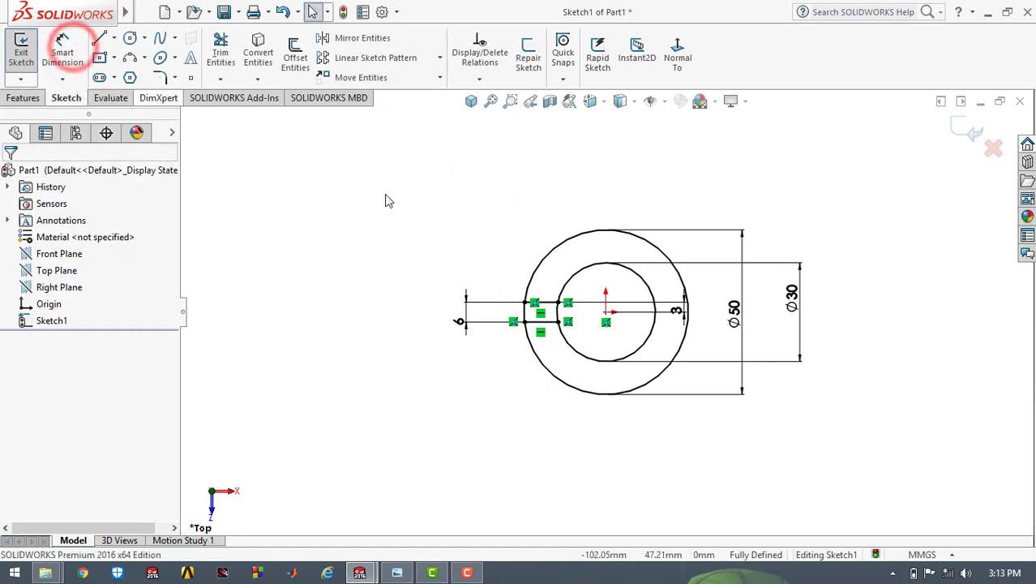
scroll(577, 316, "down", 3)
scroll(577, 316, "down", 1)
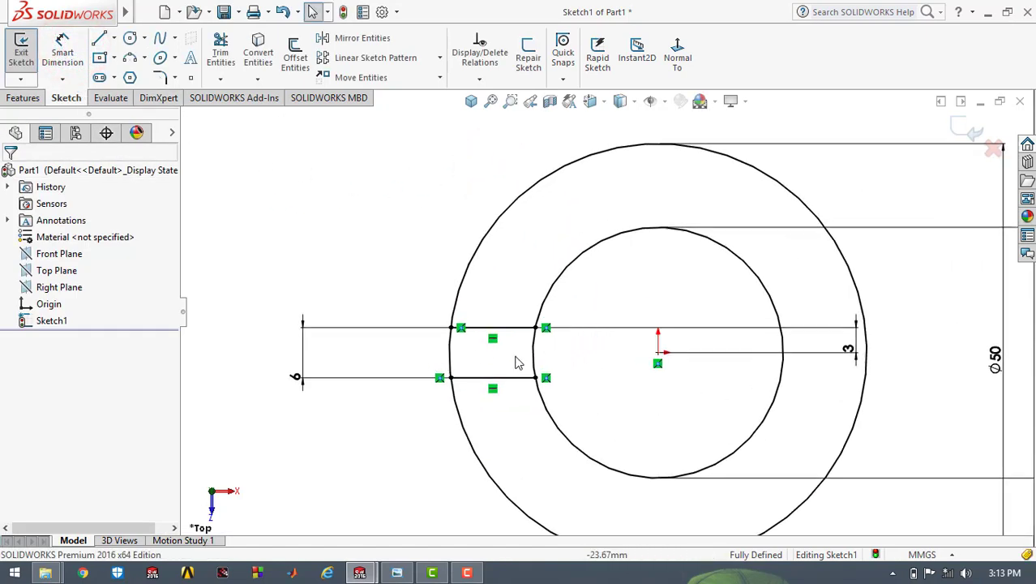
left_click(219, 53)
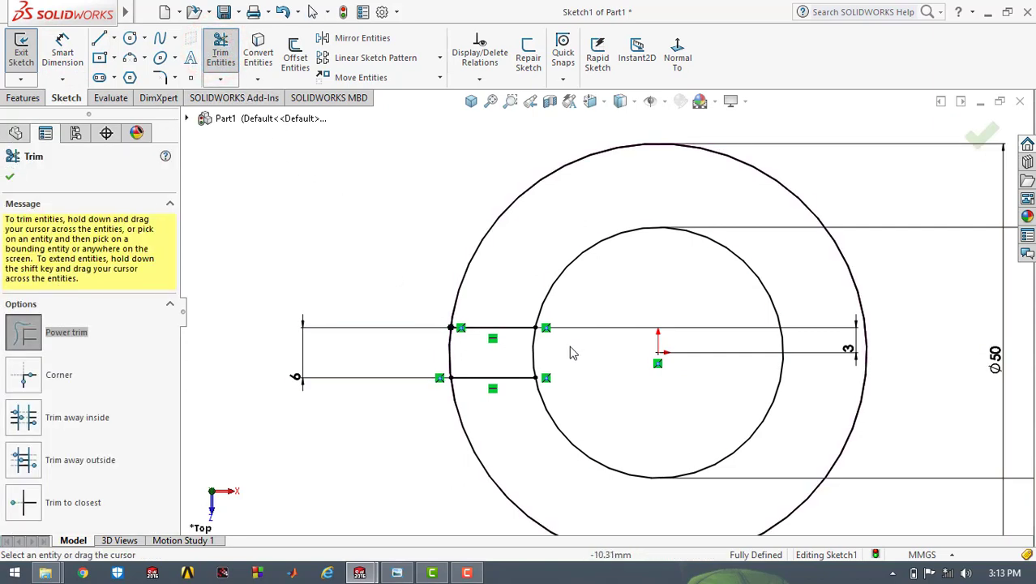
Trim away both circle arcs inside the slot and view the sketch in Isometric.
left_click_drag(570, 352, 409, 341)
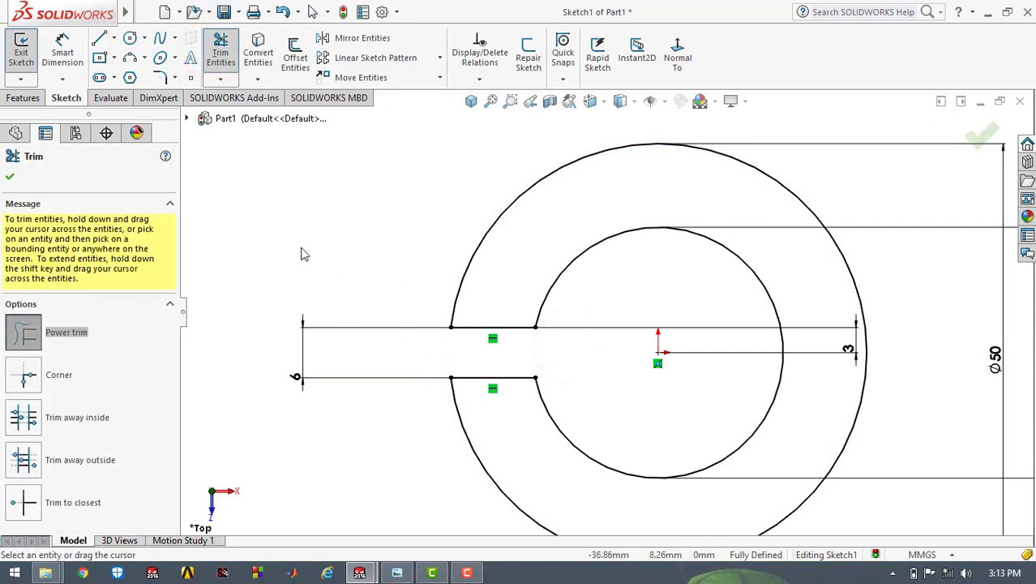
left_click(8, 180)
left_click(472, 101)
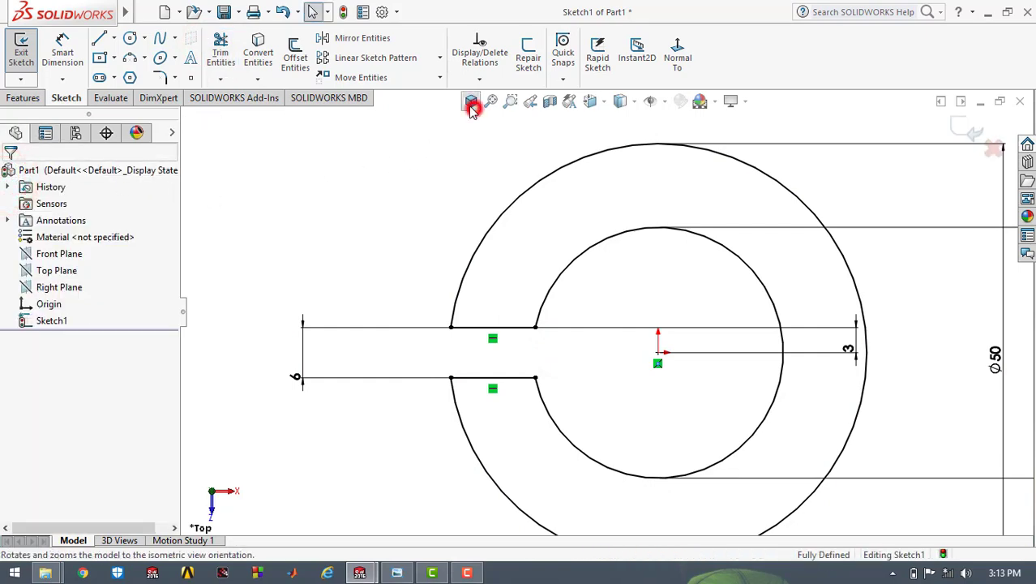
left_click(24, 98)
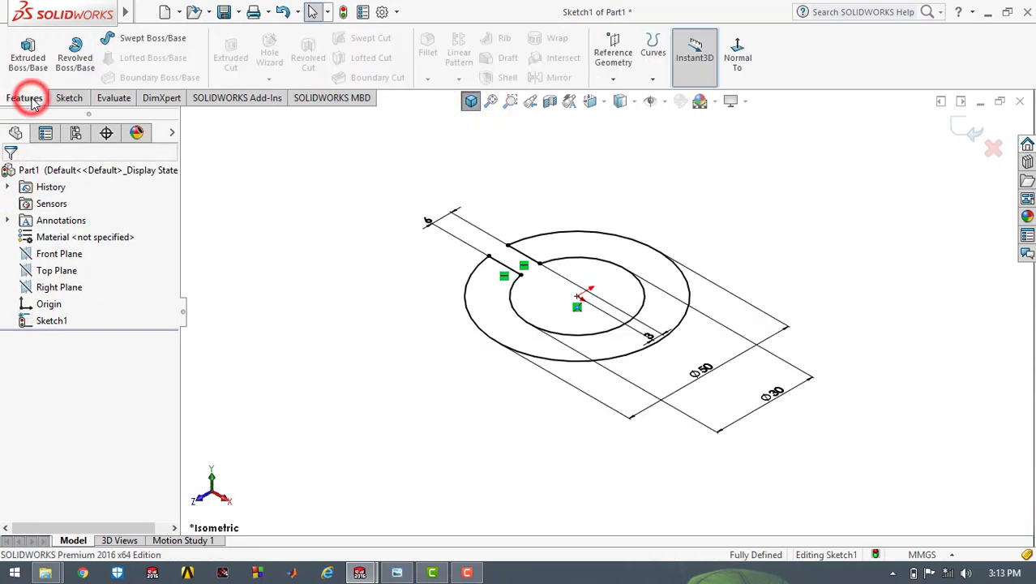
Start a Boss-Extrude of the slotted ring and check the Exercise 20 drawing.
left_click(32, 61)
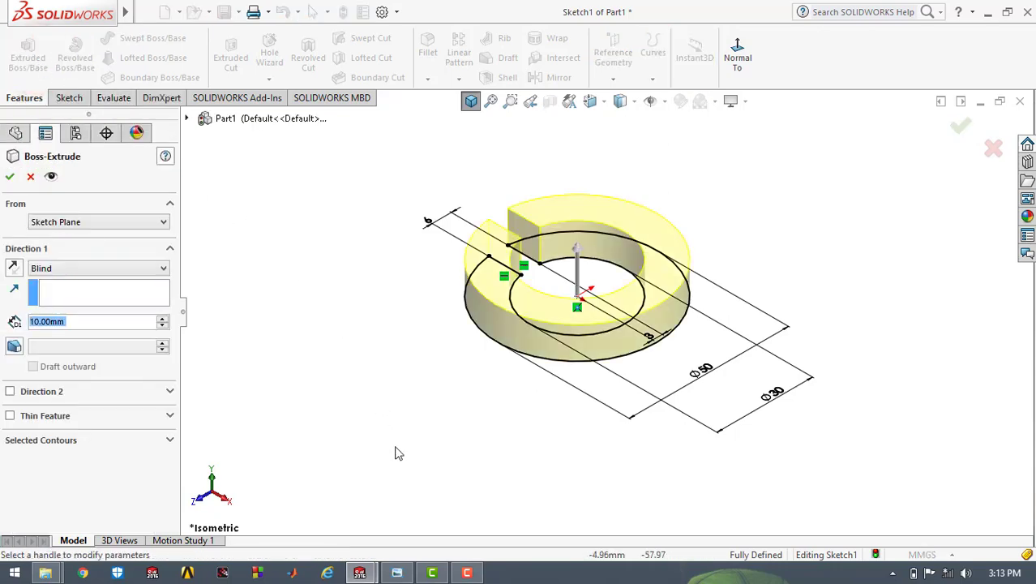
left_click(396, 573)
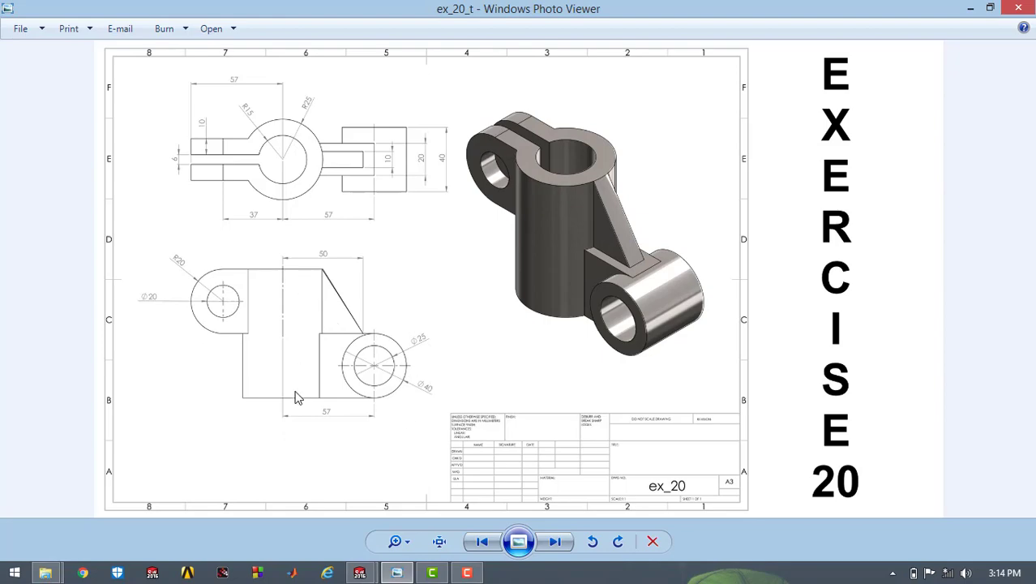
left_click(957, 5)
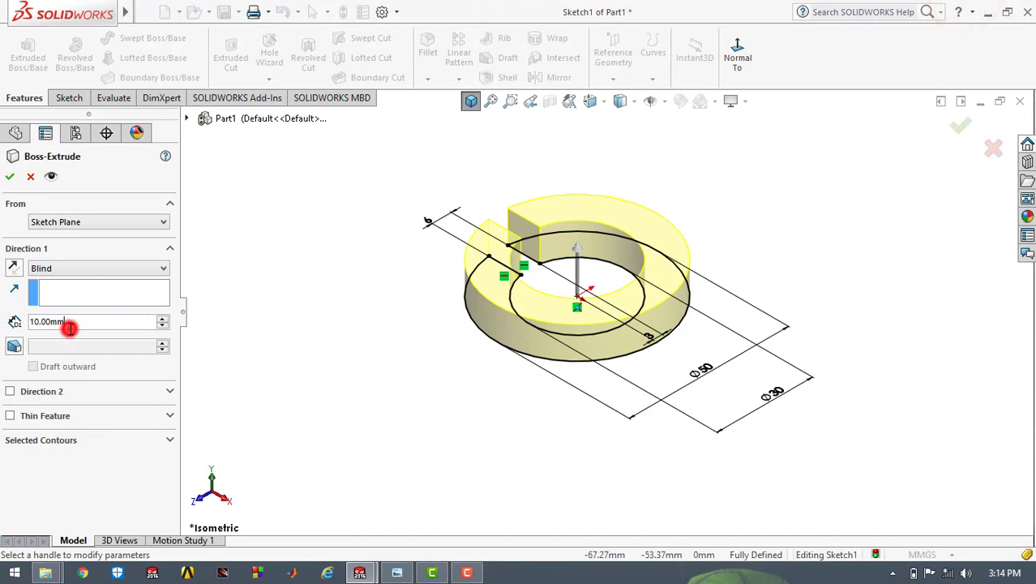
Extrude the slotted ring to a Blind depth of 80 mm.
double_click(70, 328)
type("80")
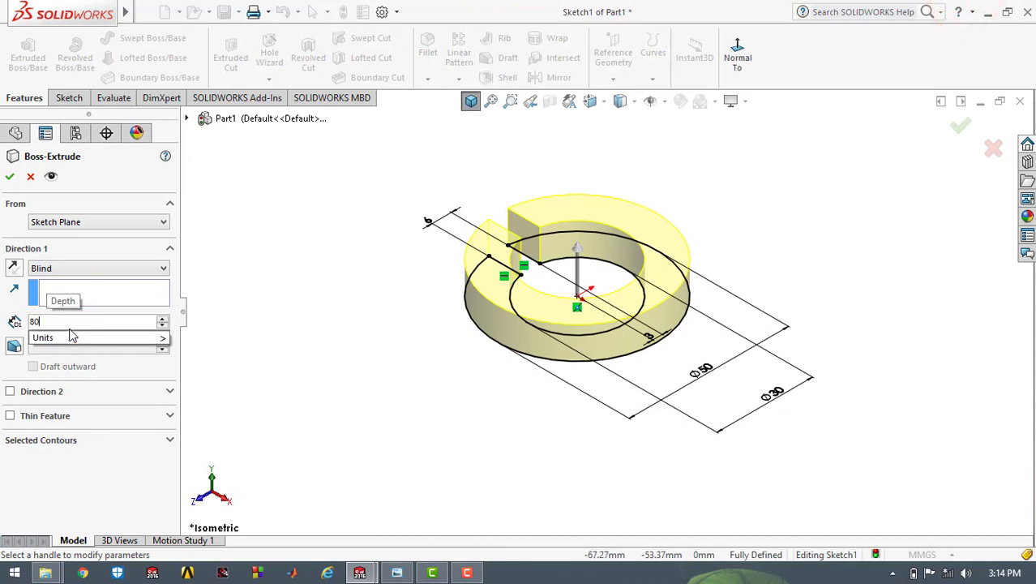
key("Return")
left_click(11, 176)
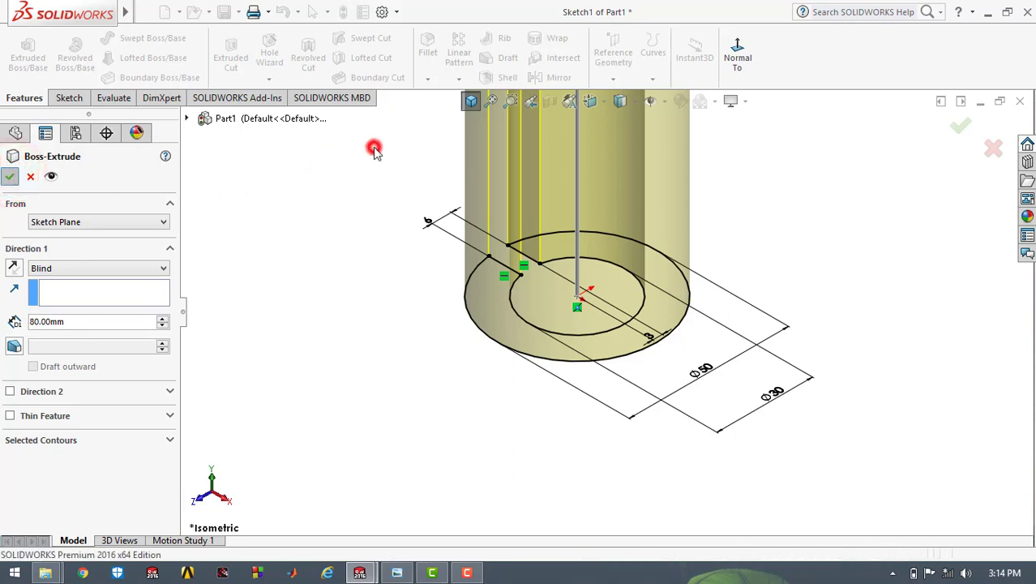
left_click(471, 101)
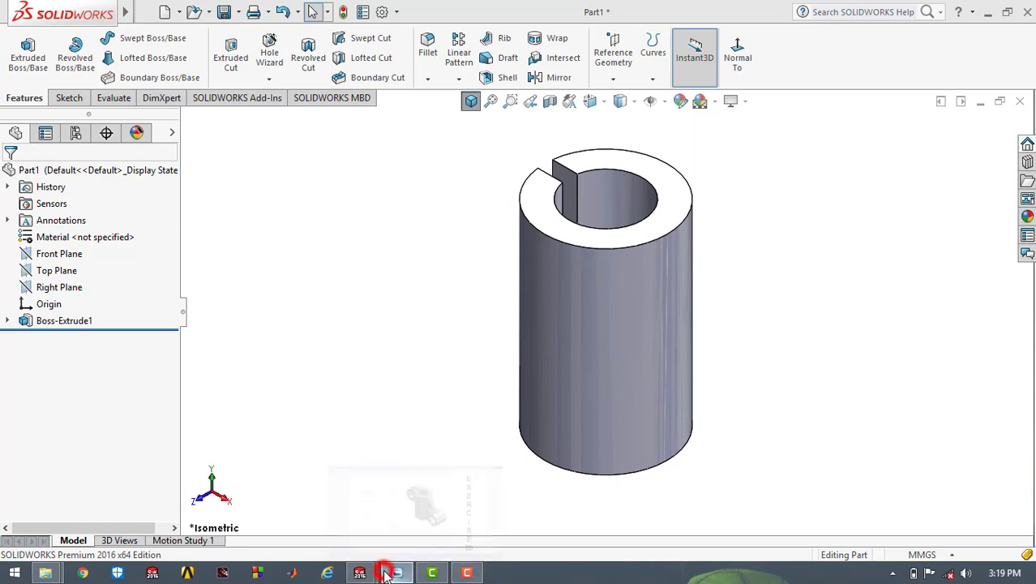
left_click(392, 572)
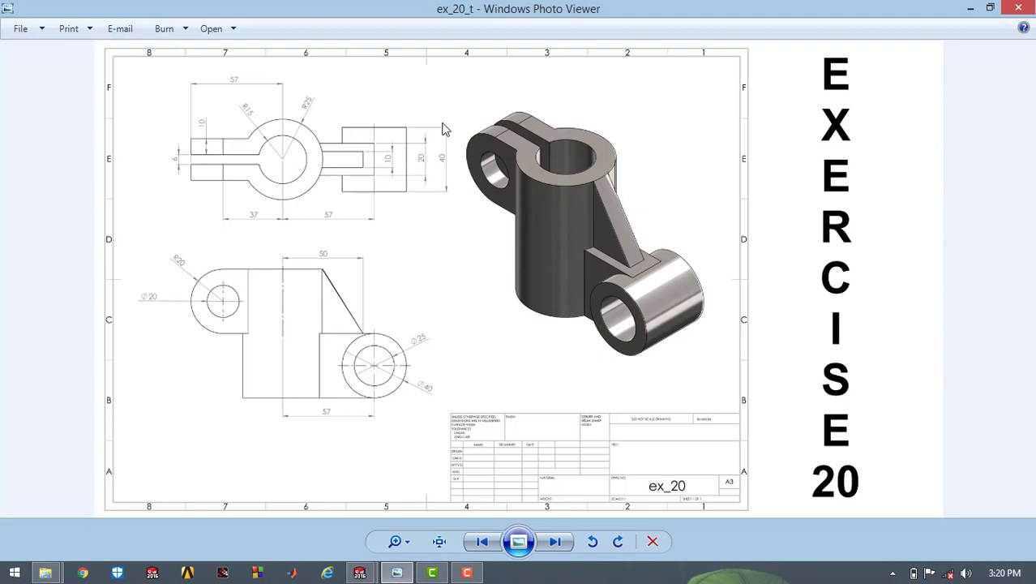
left_click(967, 7)
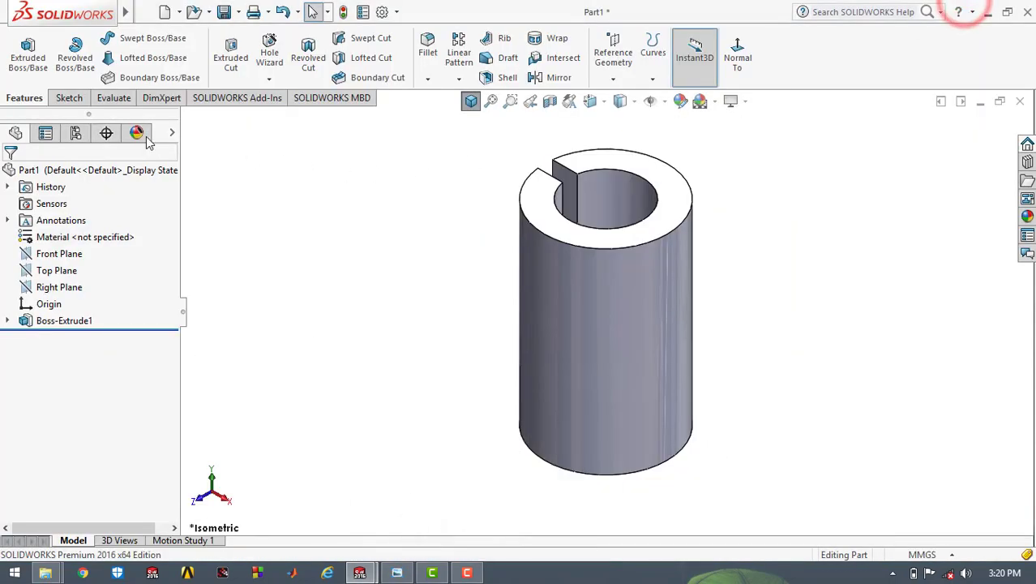
Sketch on the tube's top face and convert its slotted-ring edges into the sketch.
left_click(69, 97)
left_click(20, 42)
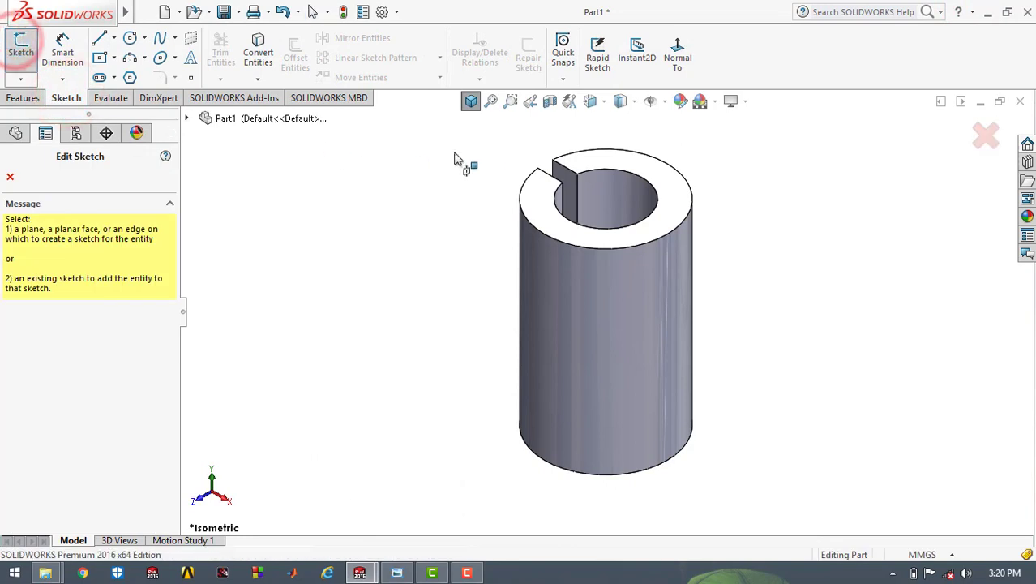
left_click(536, 202)
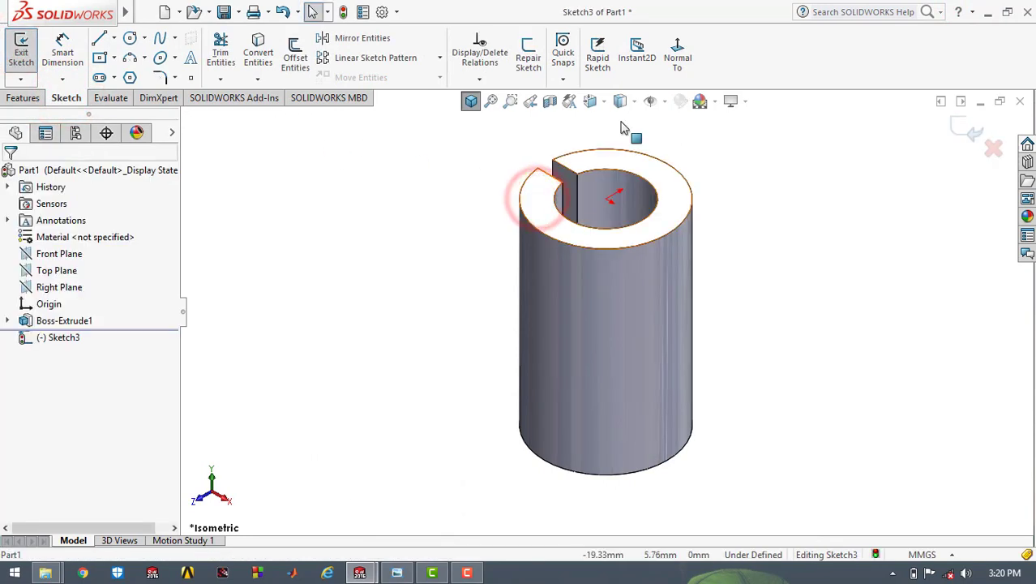
left_click(675, 64)
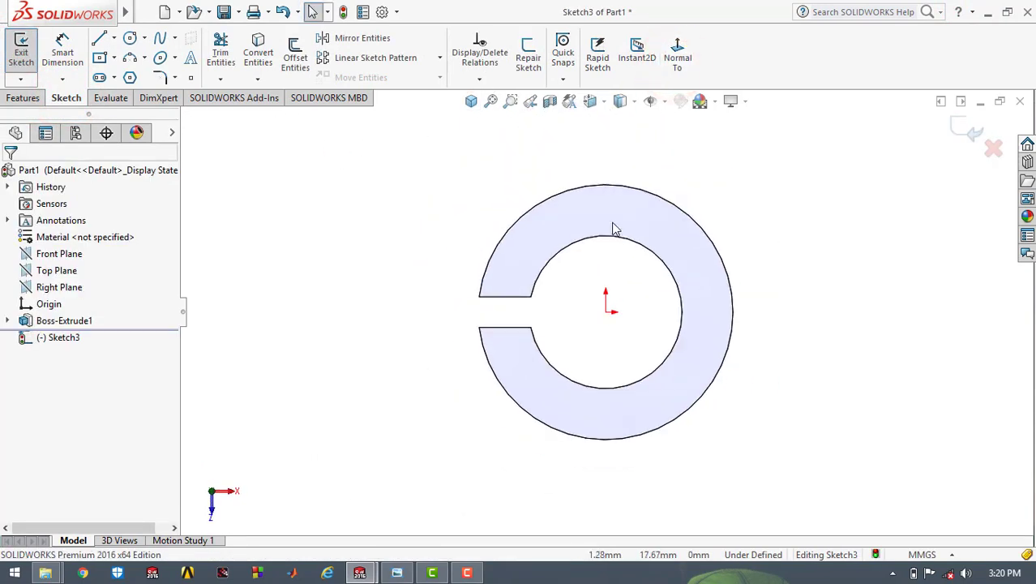
left_click(513, 222)
right_click(513, 222)
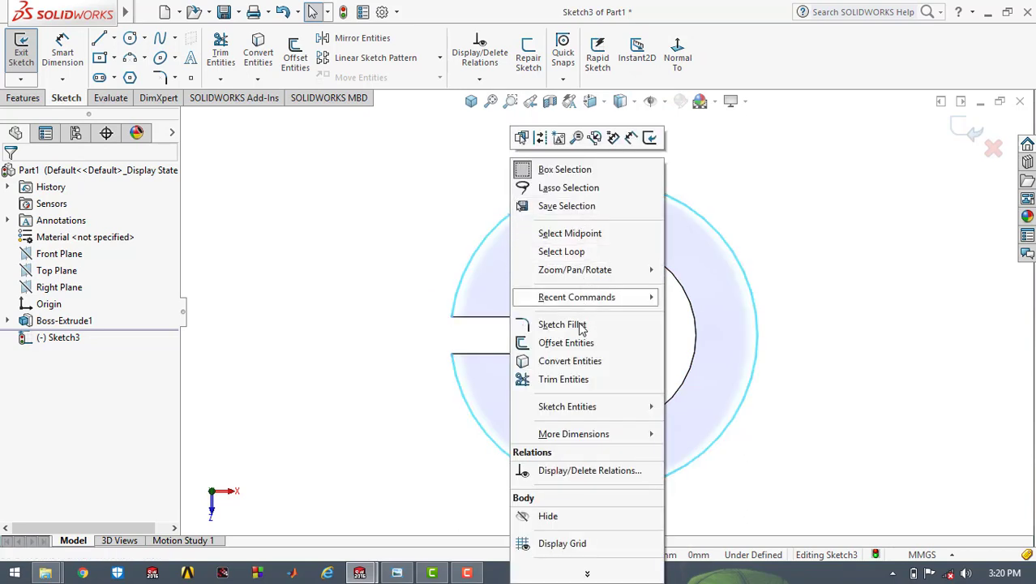
left_click(570, 359)
left_click(440, 216)
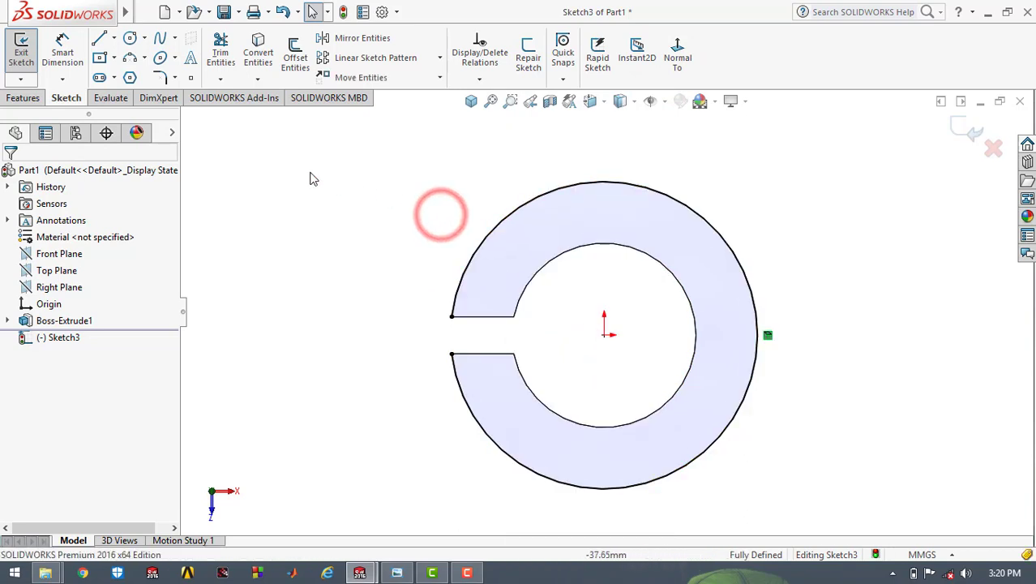
left_click(100, 43)
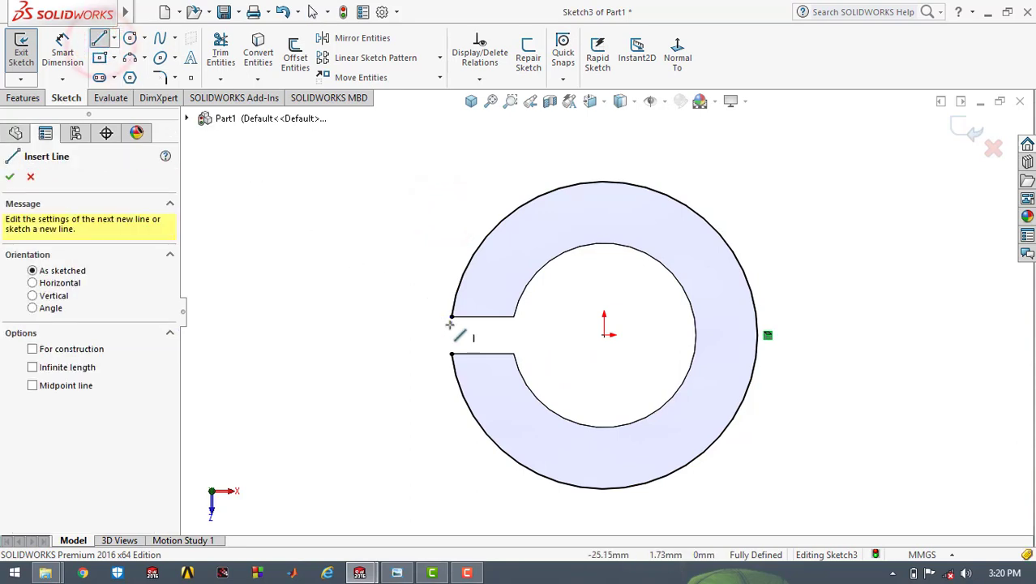
Draw three lines forming a tab leftward from the slot's upper corner to the outer circle.
left_click(452, 317)
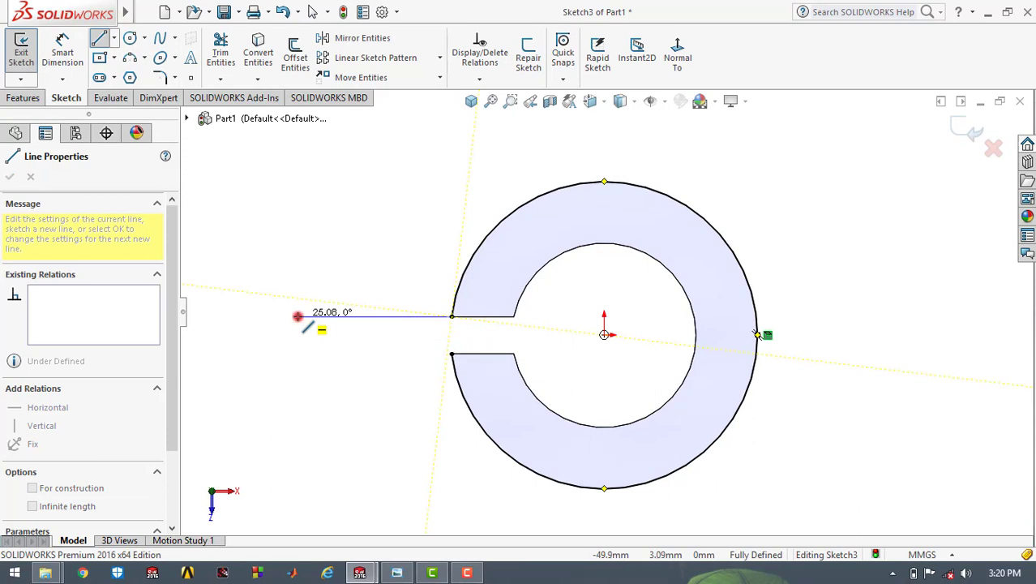
left_click(297, 316)
left_click(298, 279)
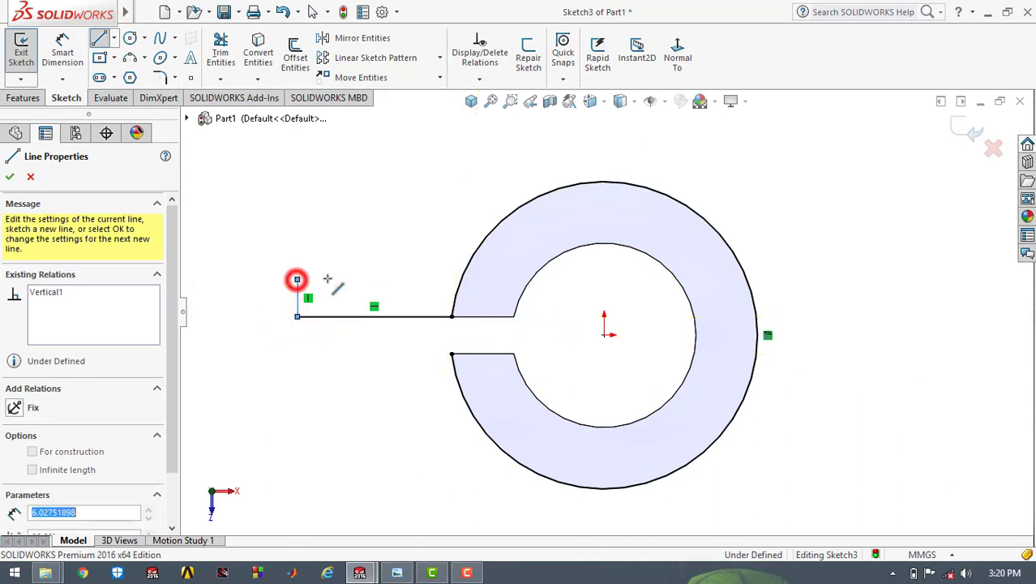
left_click(461, 279)
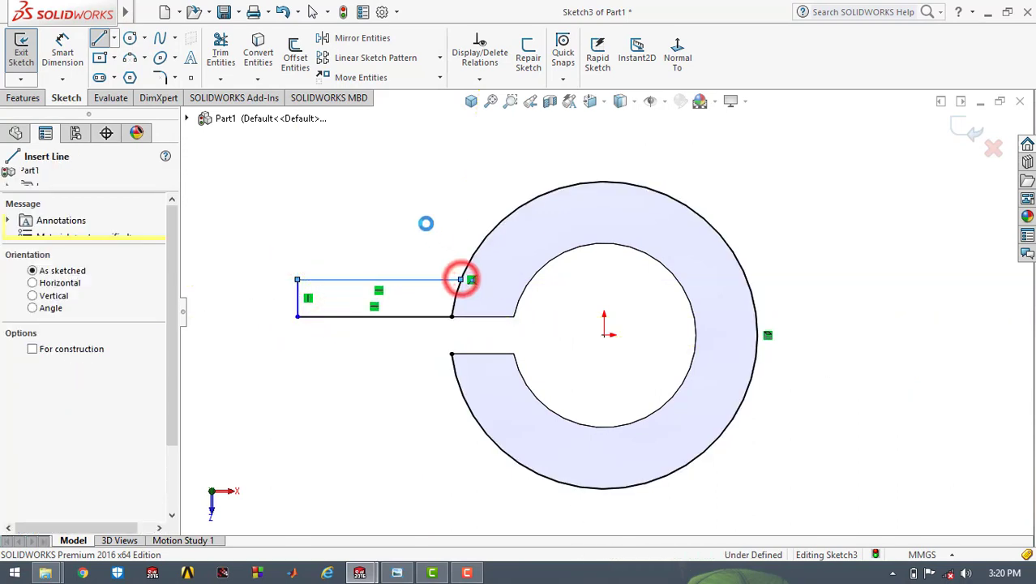
key("Escape")
left_click(63, 54)
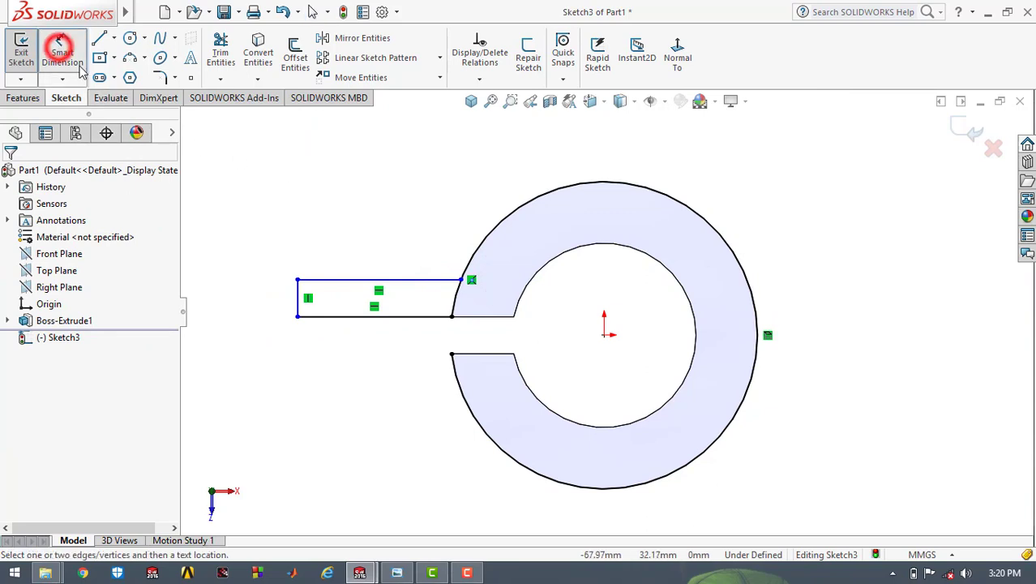
Dimension the arm's left edge 57 from the circle centre.
left_click(298, 299)
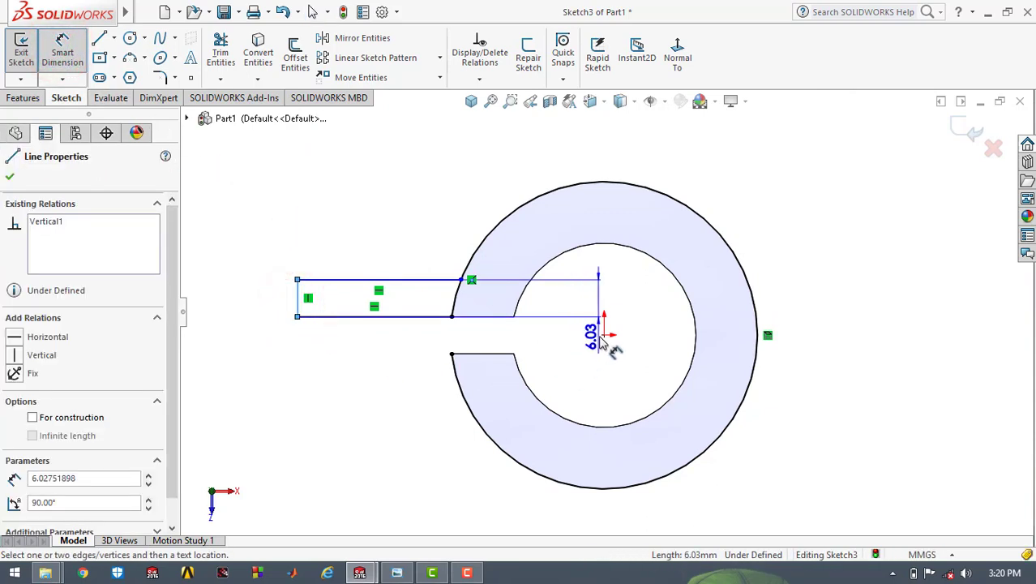
left_click(604, 334)
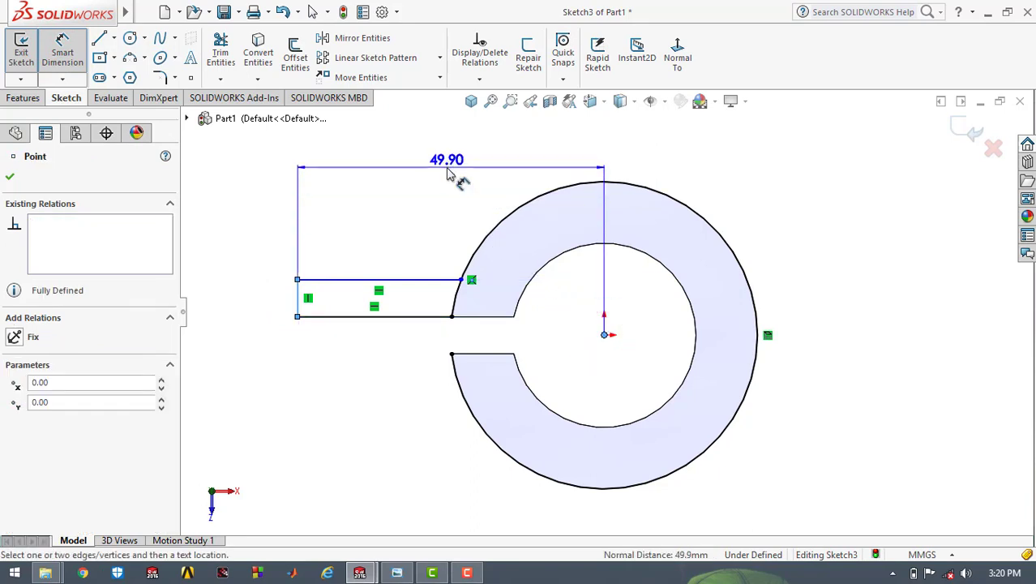
left_click(446, 167)
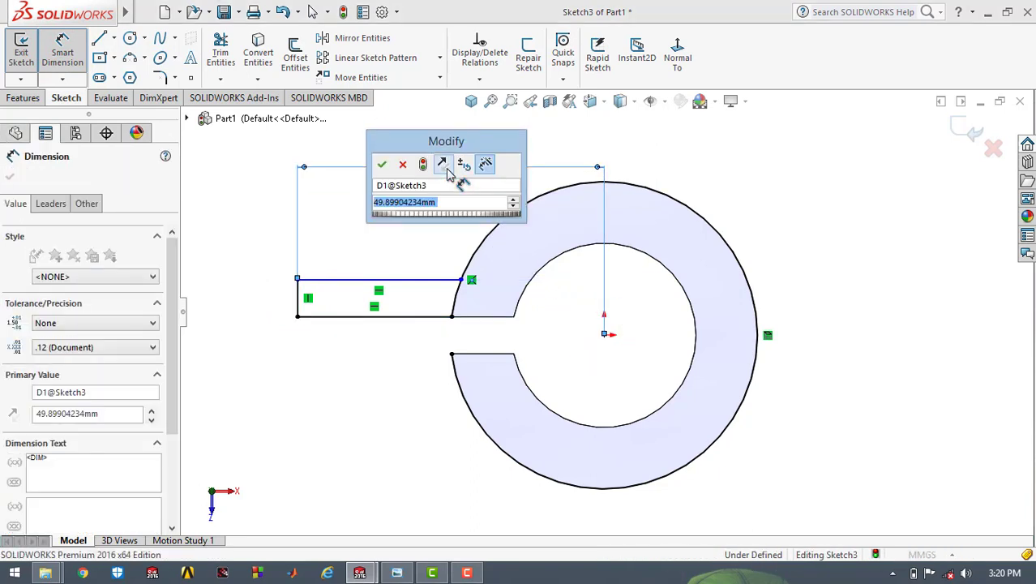
type("57")
key("Return")
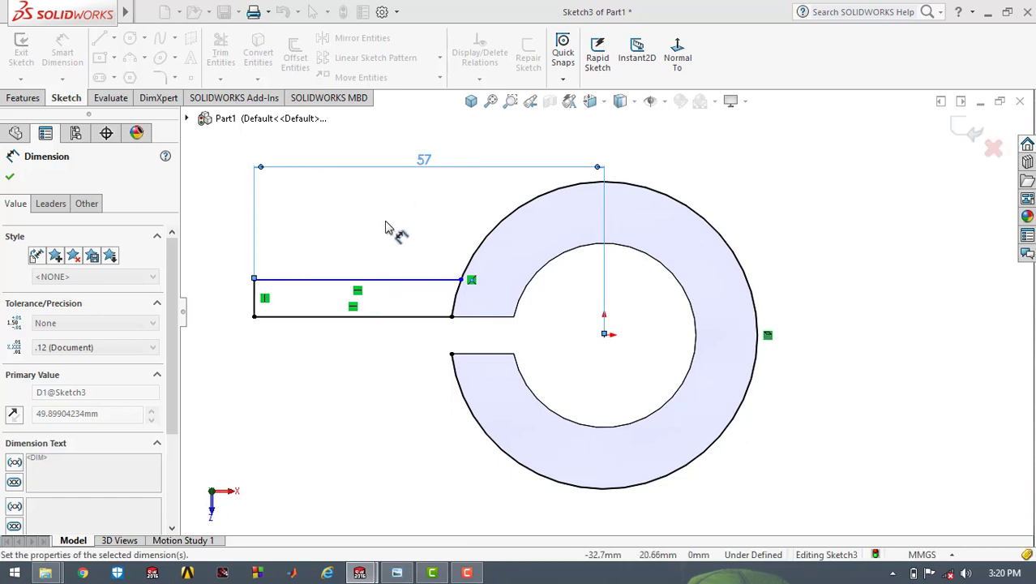
left_click(384, 222)
Dimension the arm's height between its horizontal edges as 10.
left_click(298, 279)
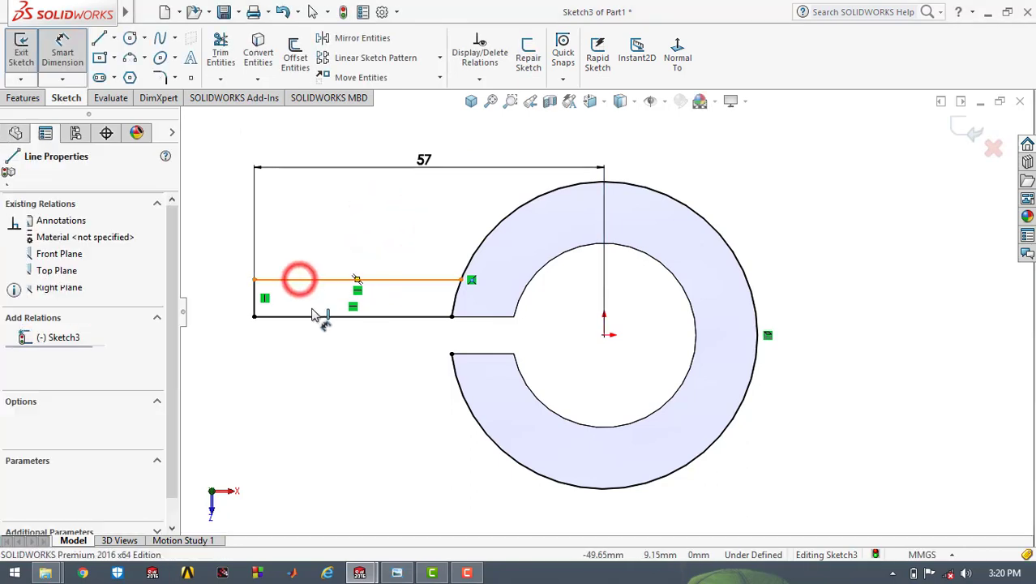
left_click(302, 317)
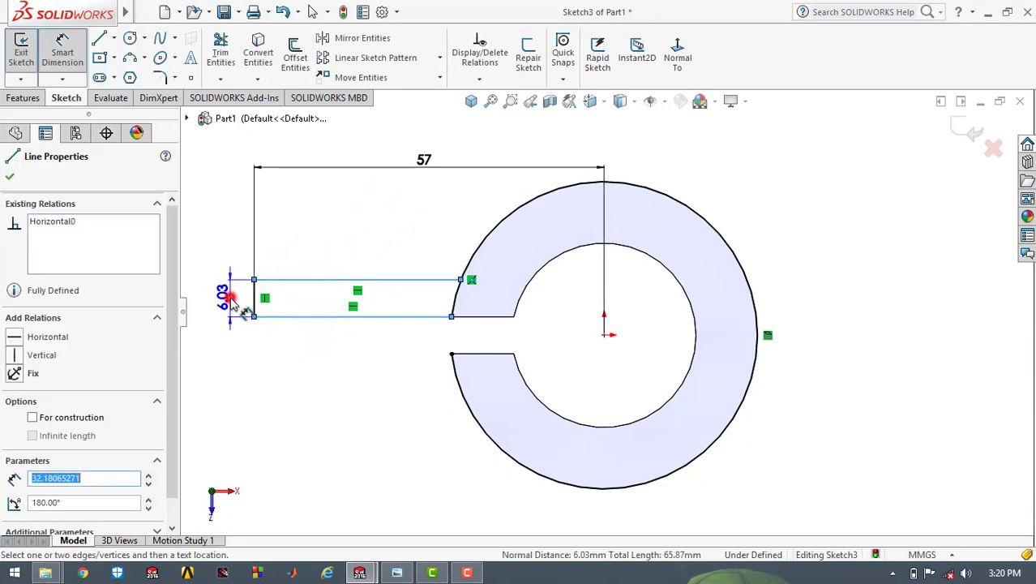
left_click(231, 297)
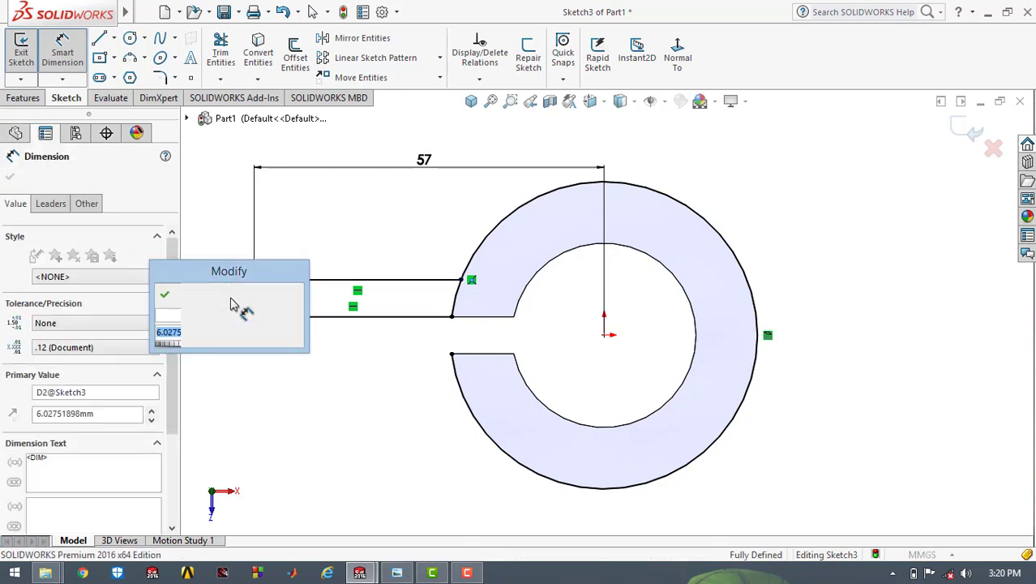
type("10")
key("Return")
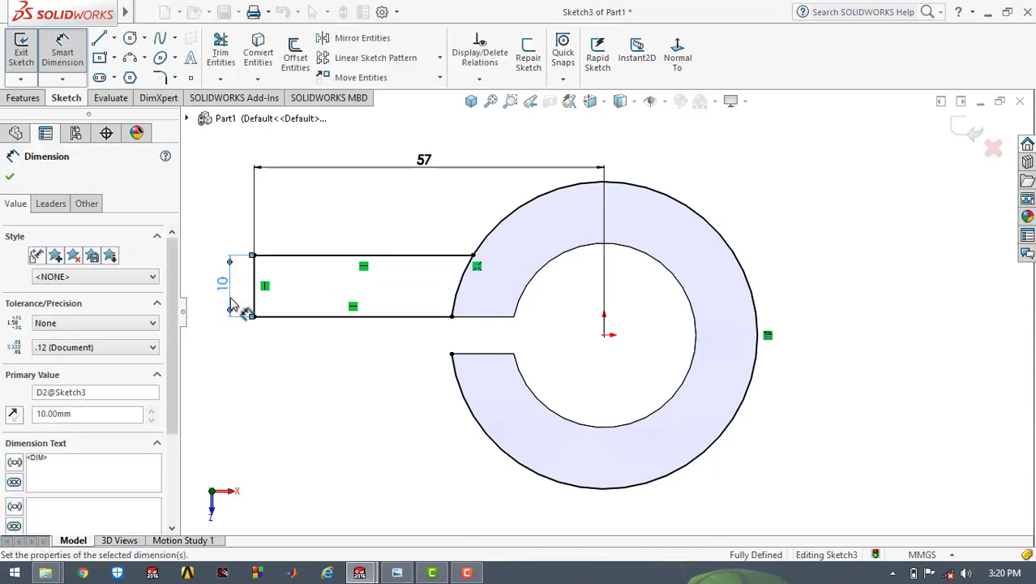
left_click(62, 52)
key("f")
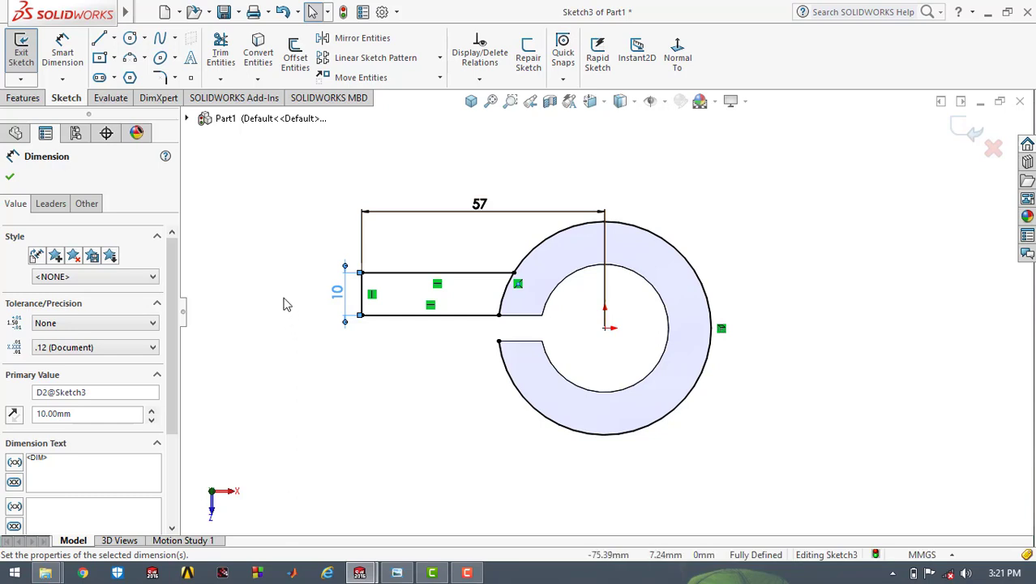
Draw a horizontal centerline from the circle centre left past the arm, then select the arm's three lines.
left_click(115, 41)
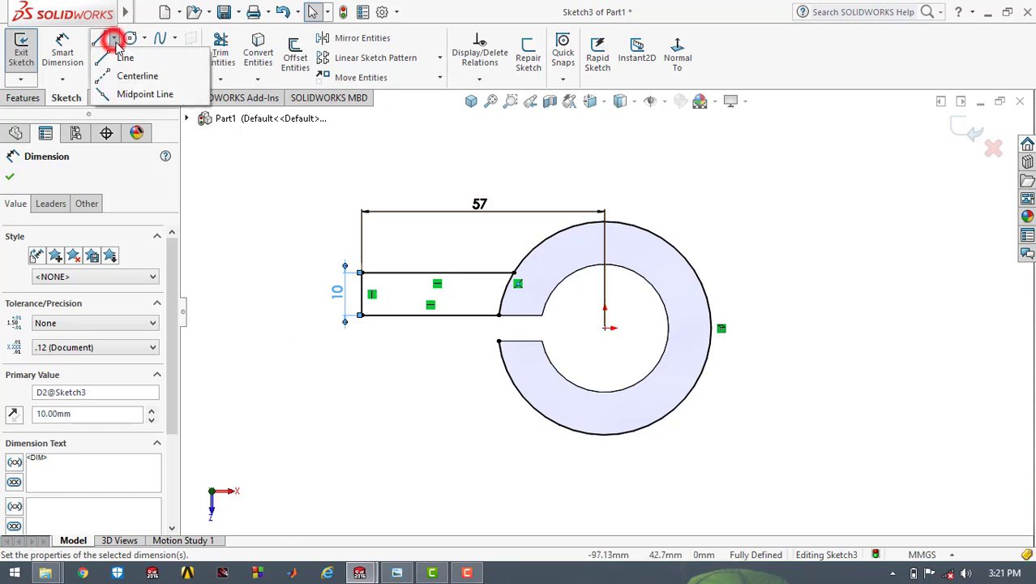
left_click(118, 75)
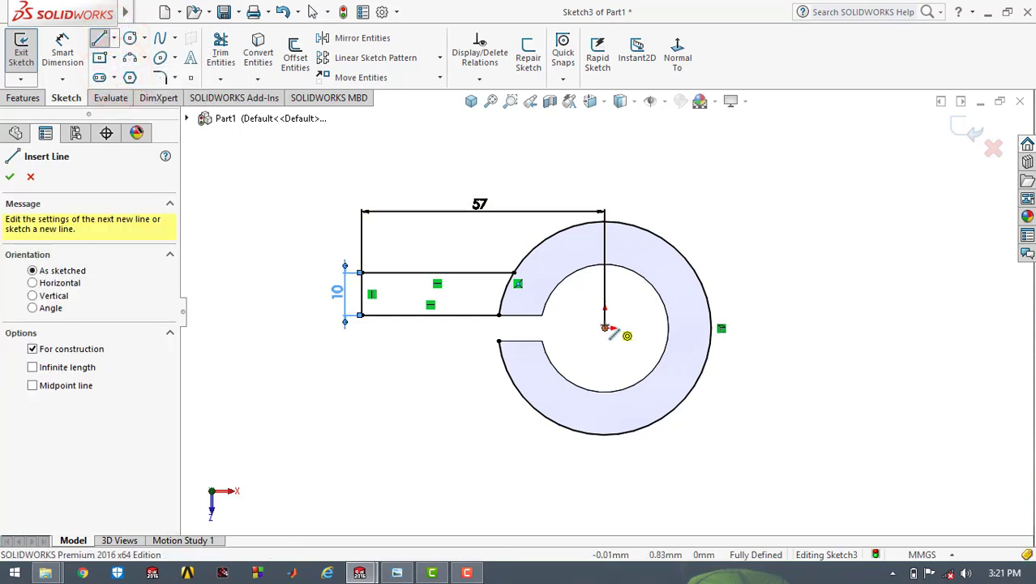
left_click(604, 328)
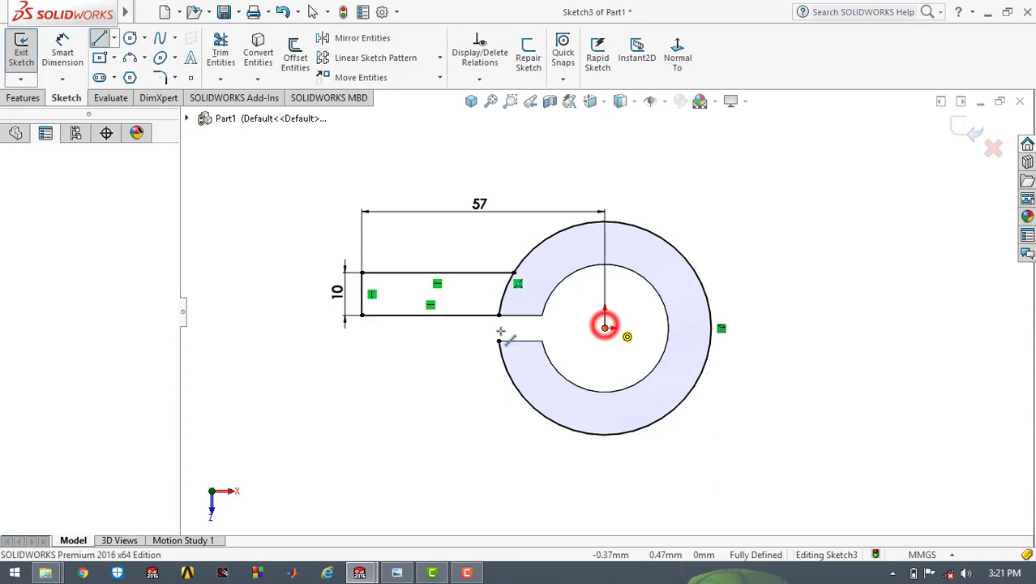
left_click(273, 328)
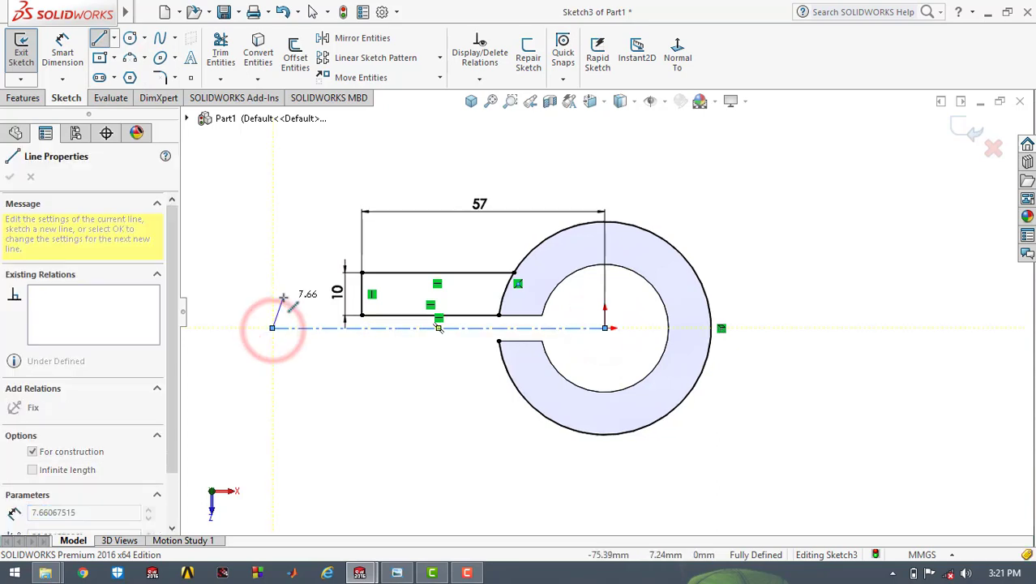
key("Escape")
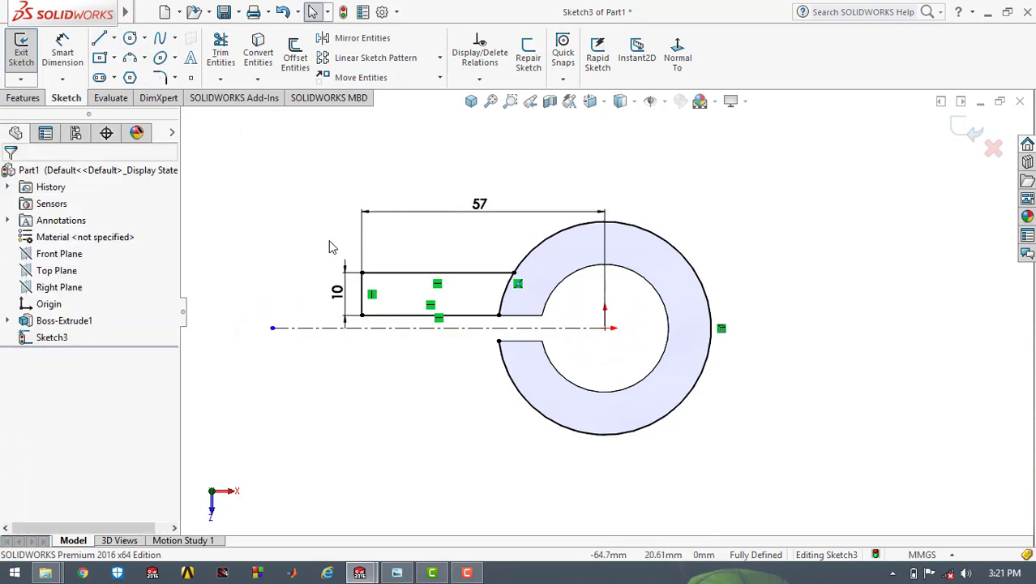
mouse_move(329, 240)
left_mouse_down()
mouse_move(498, 324)
mouse_move(533, 326)
left_mouse_up()
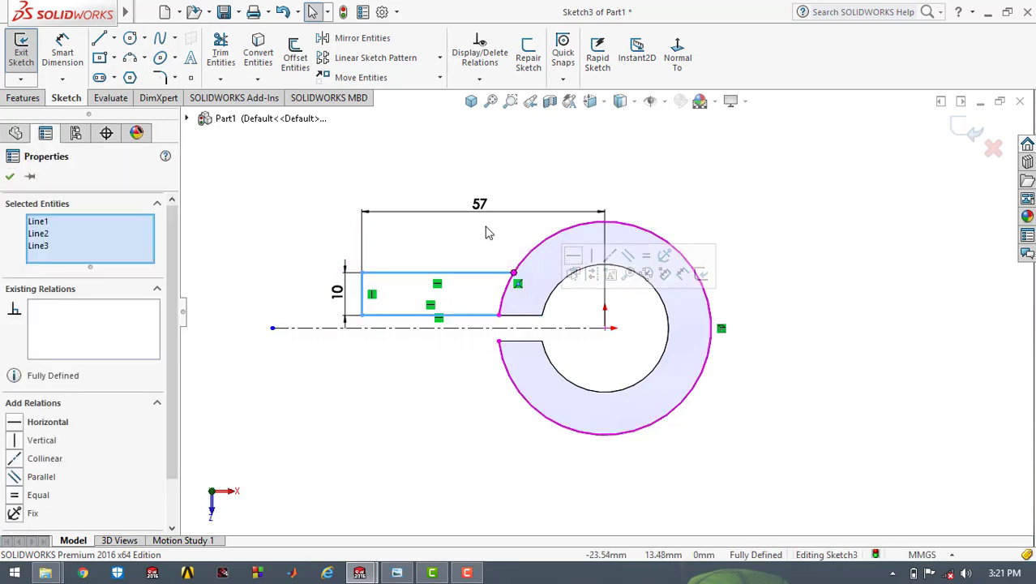
Mirror the three arm lines about the horizontal centerline to form a second arm.
left_click(367, 39)
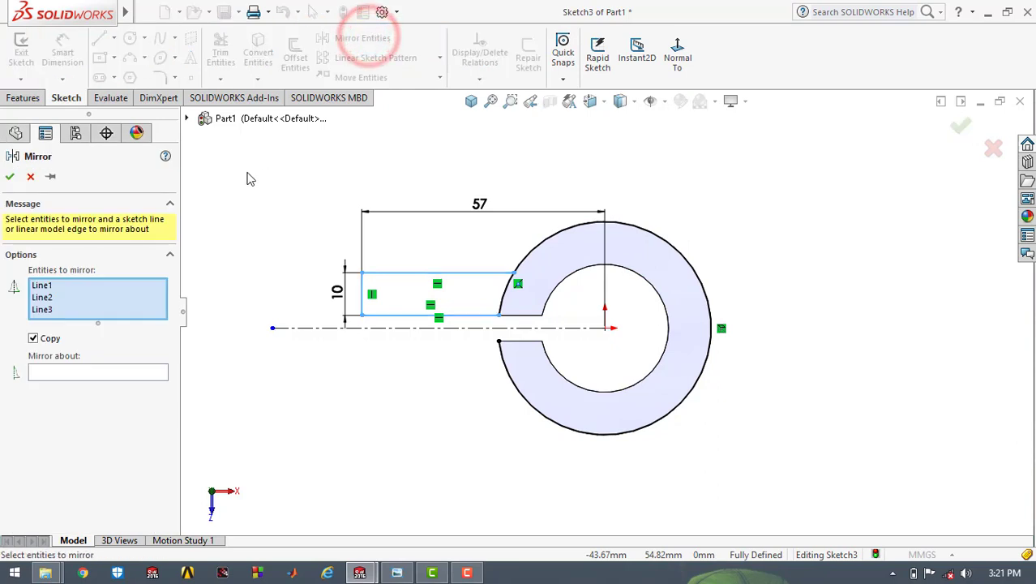
left_click(113, 370)
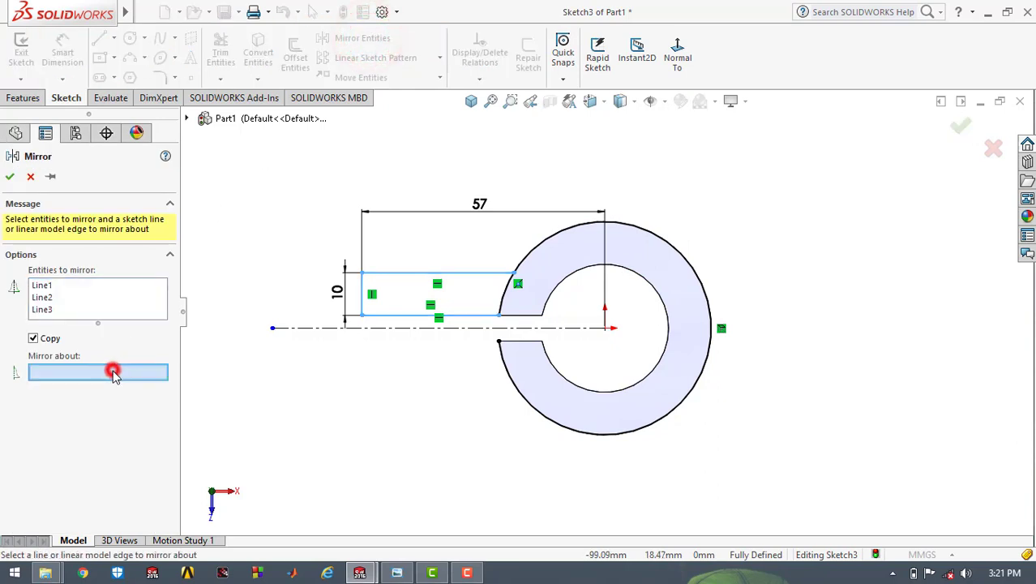
left_click(299, 328)
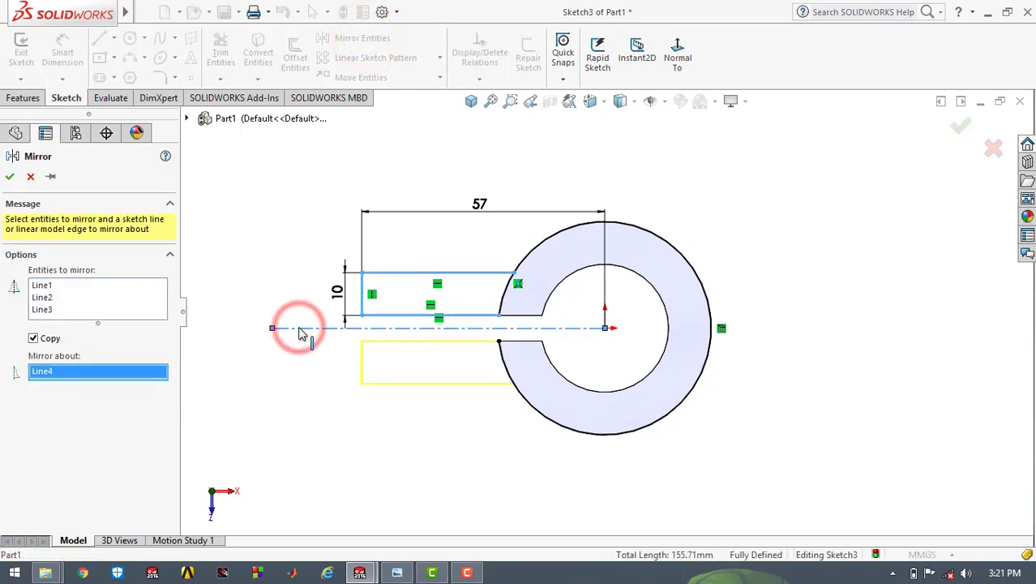
left_click(10, 178)
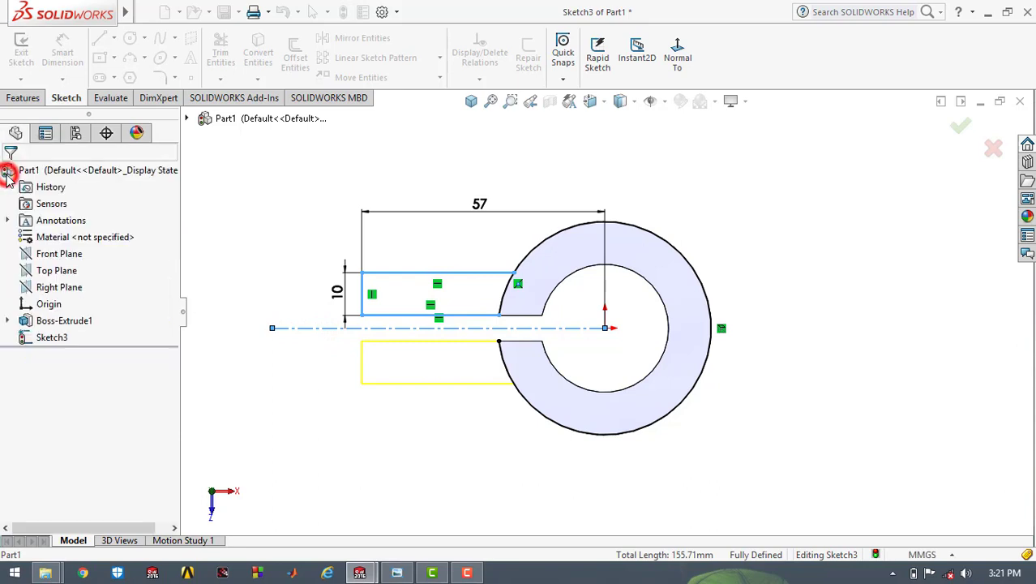
left_click(296, 168)
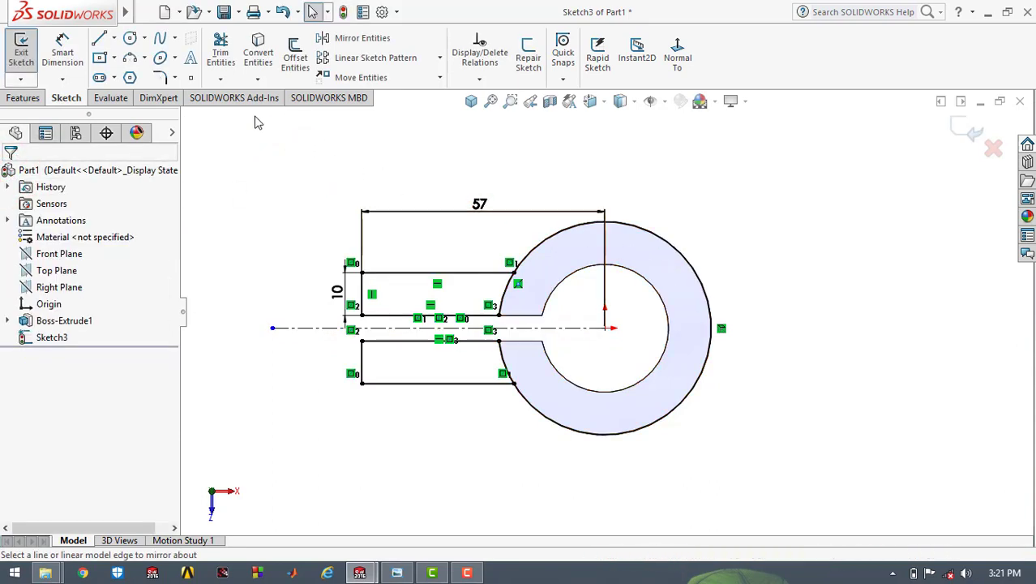
Power-trim the outer circle arc between the two arms.
left_click(220, 52)
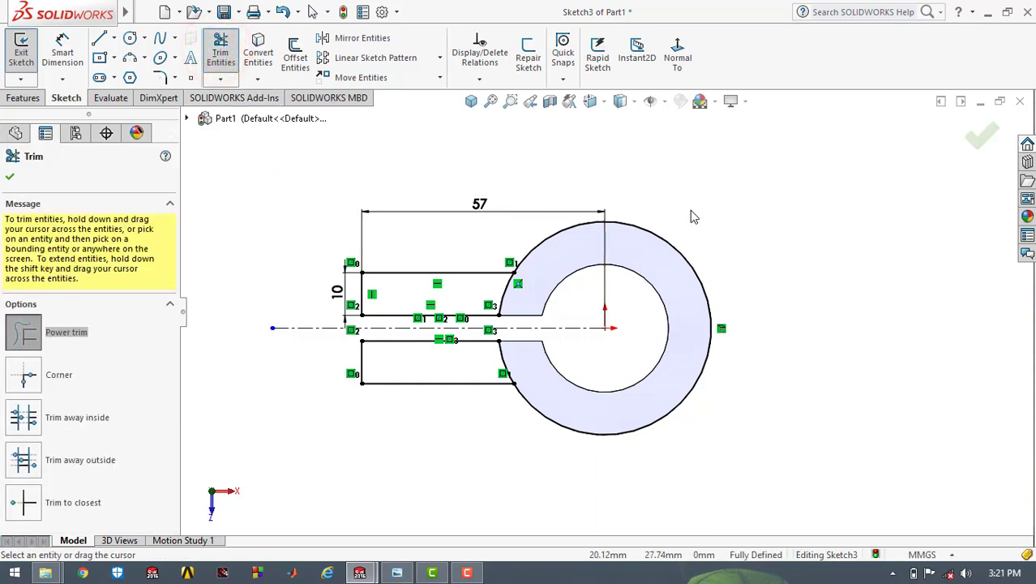
left_click_drag(681, 251, 677, 272)
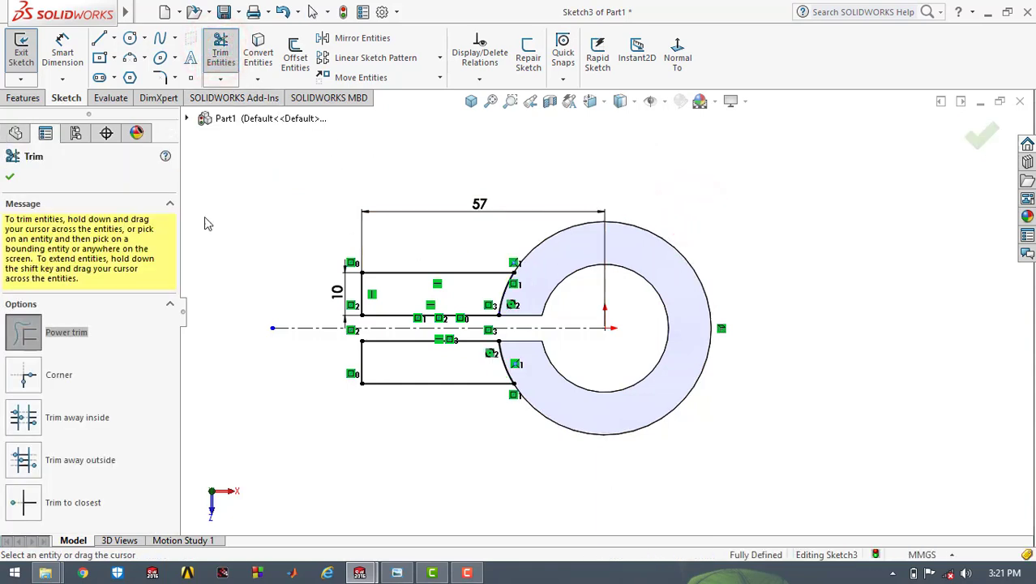
left_click(13, 177)
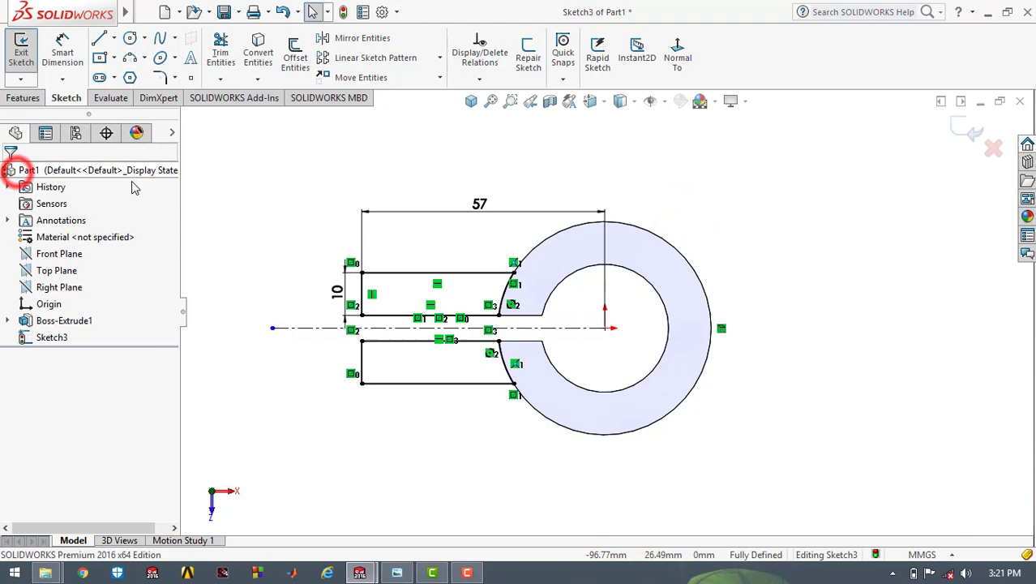
left_click(471, 100)
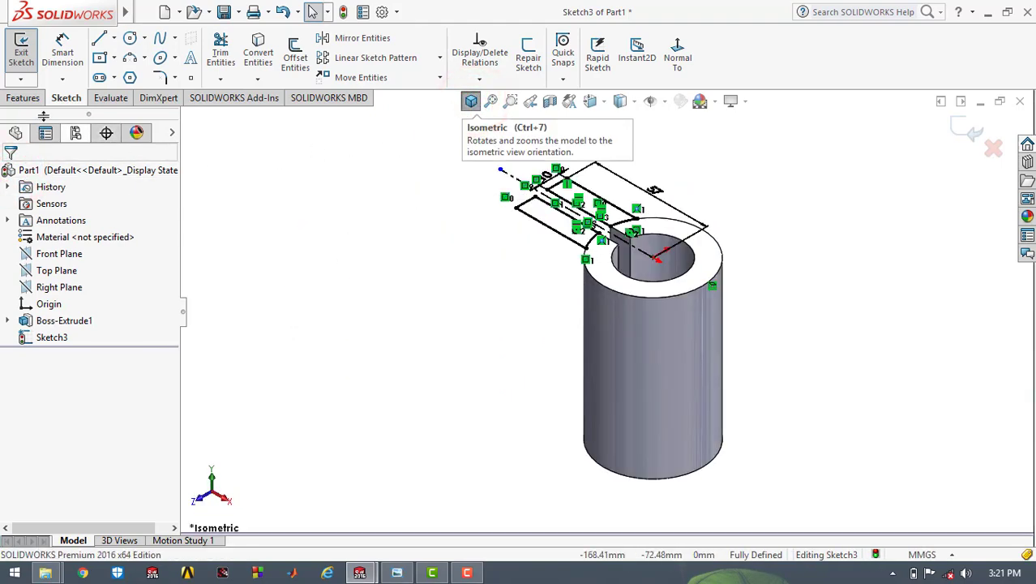
Extrude the twin-arm sketch 40 mm downward as Boss-Extrude2, merged with the tube.
left_click(32, 102)
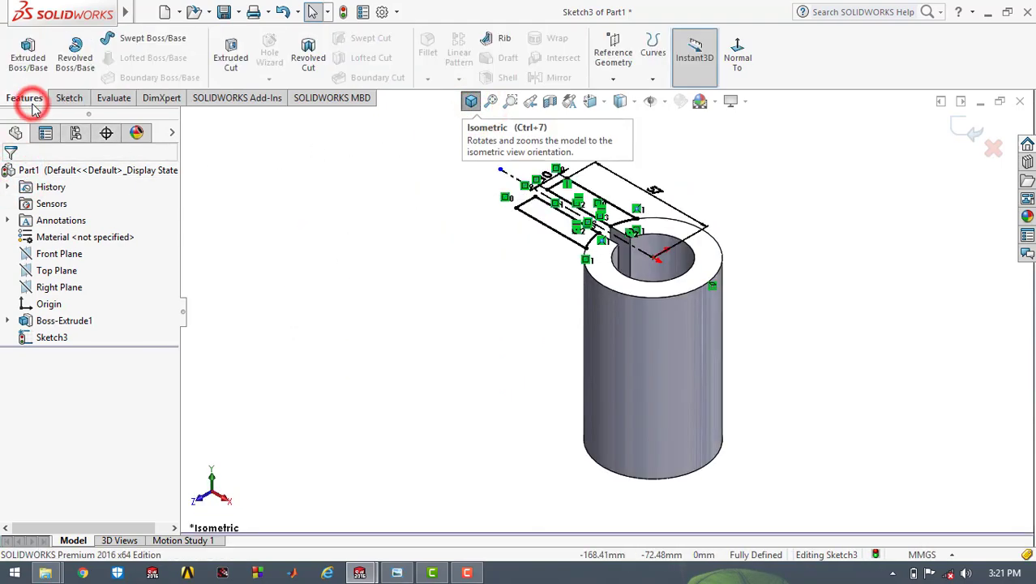
left_click(38, 55)
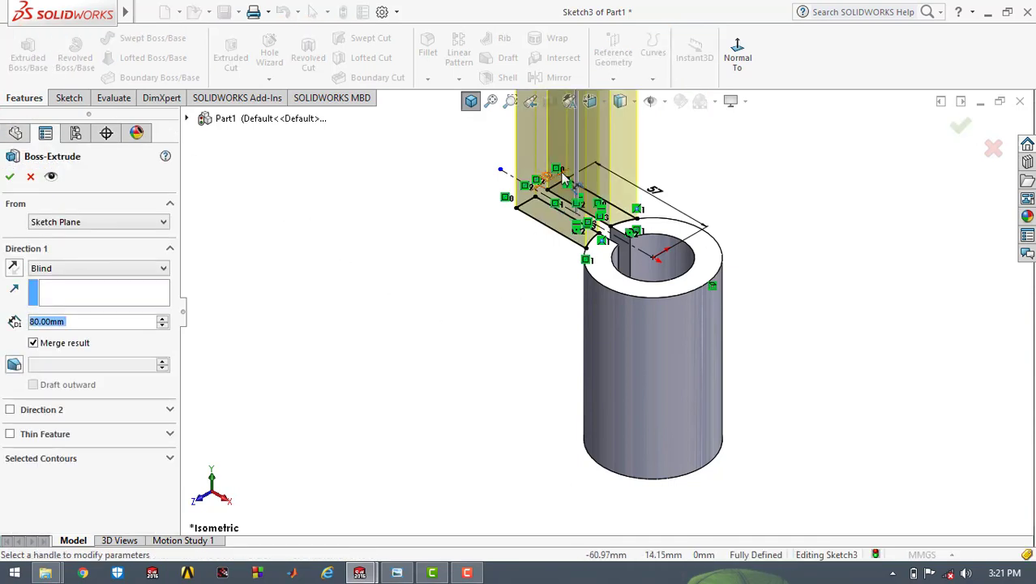
left_click(15, 269)
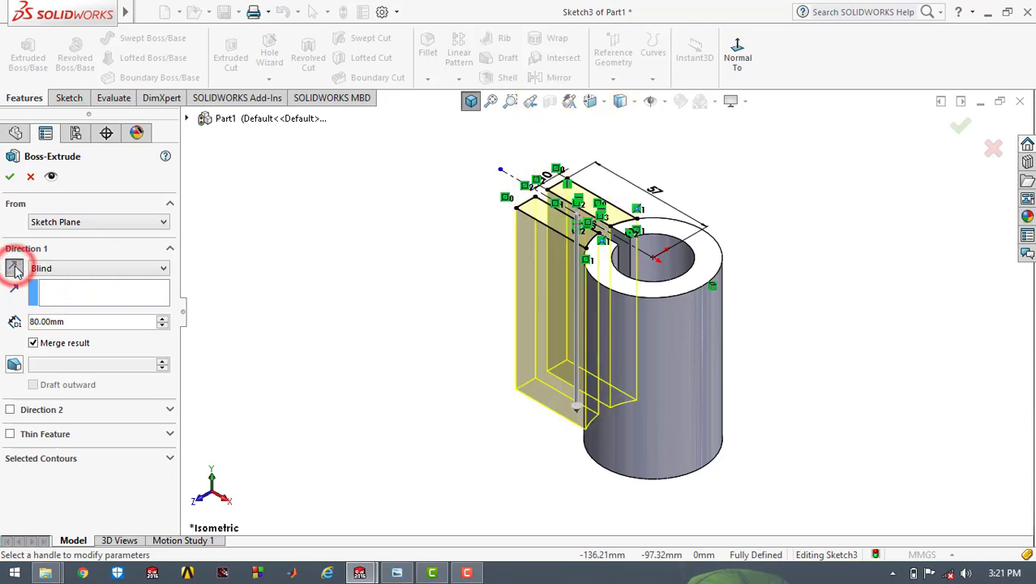
left_click(397, 573)
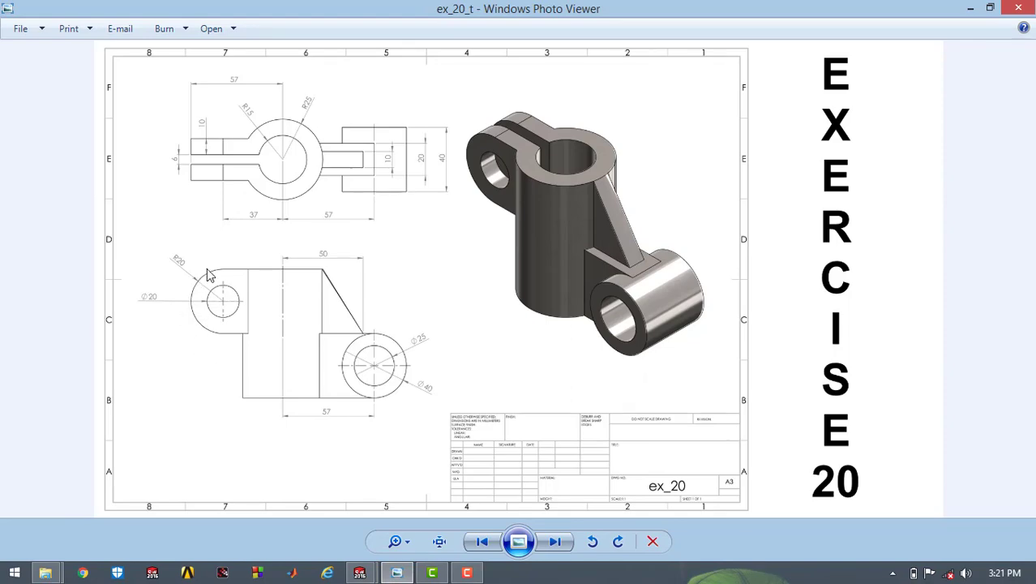
left_click(974, 7)
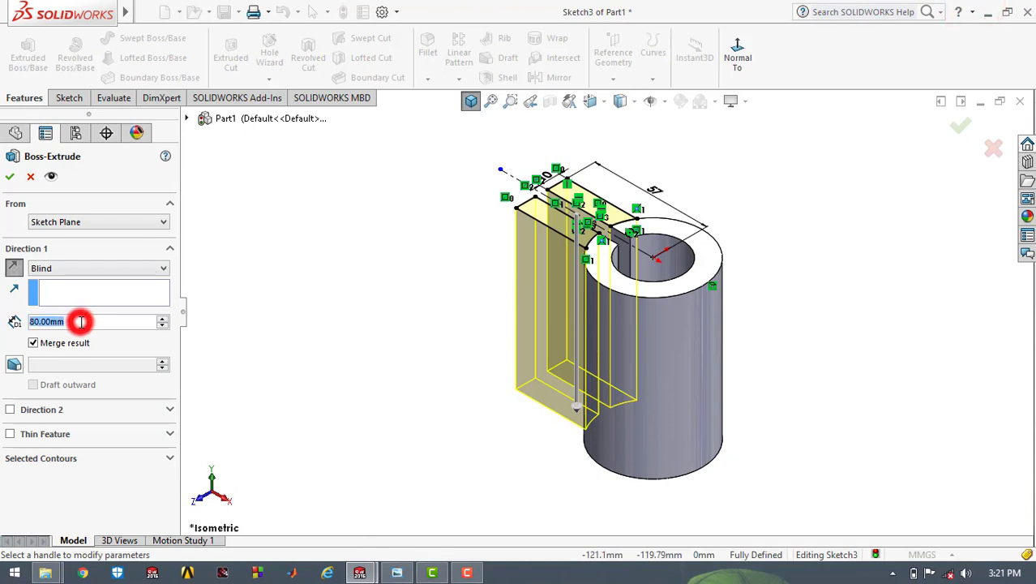
type("40")
key("Return")
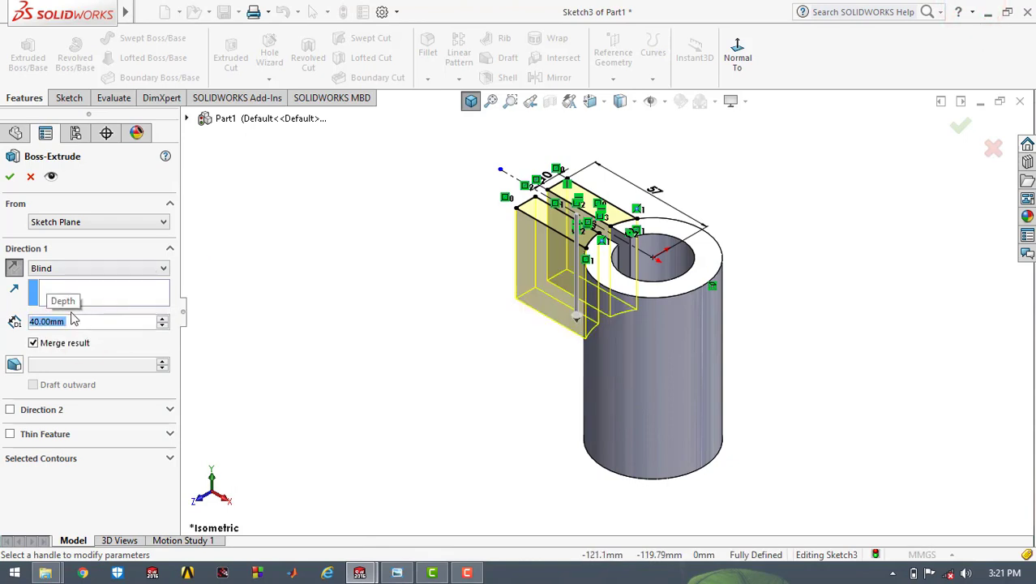
left_click(7, 178)
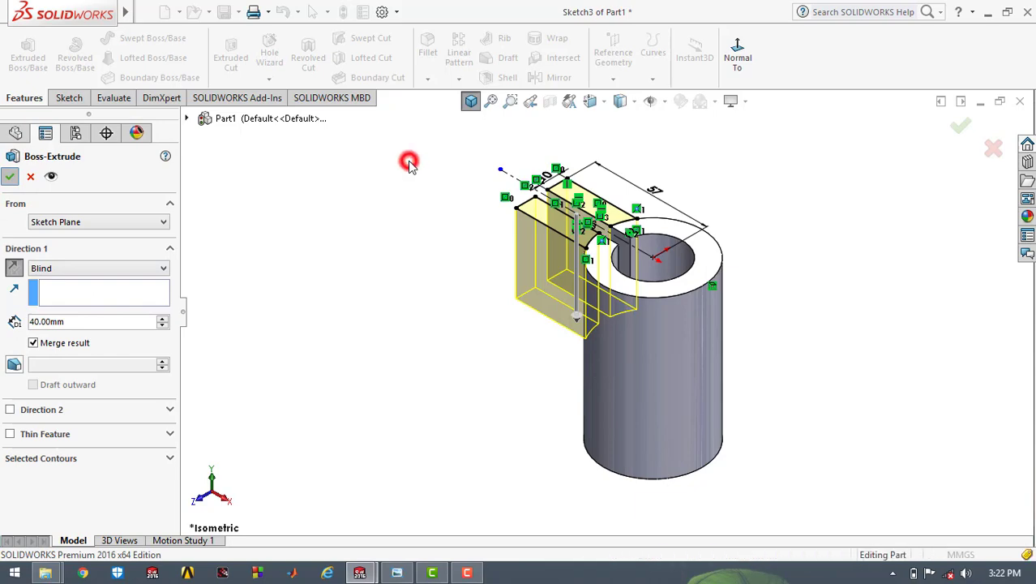
left_click(470, 101)
Start a new sketch on the arm's flat outer face, viewed normal to it.
left_click(390, 229)
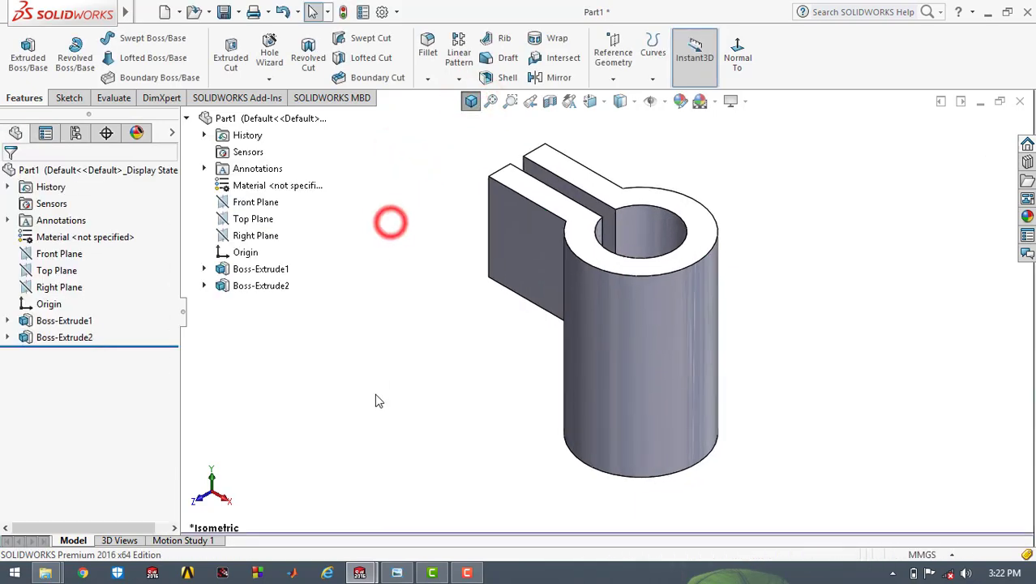
left_click(397, 573)
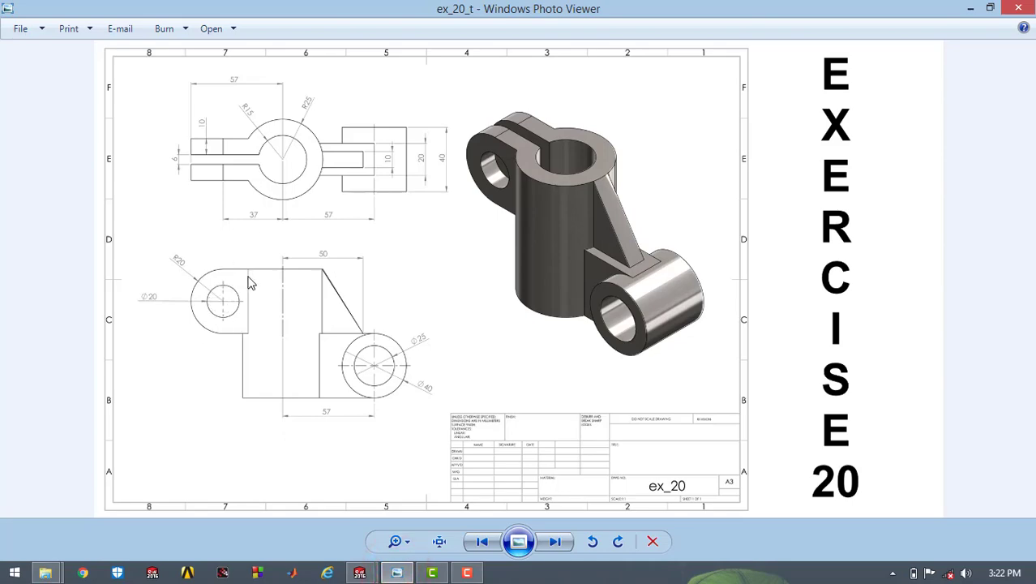
left_click(966, 8)
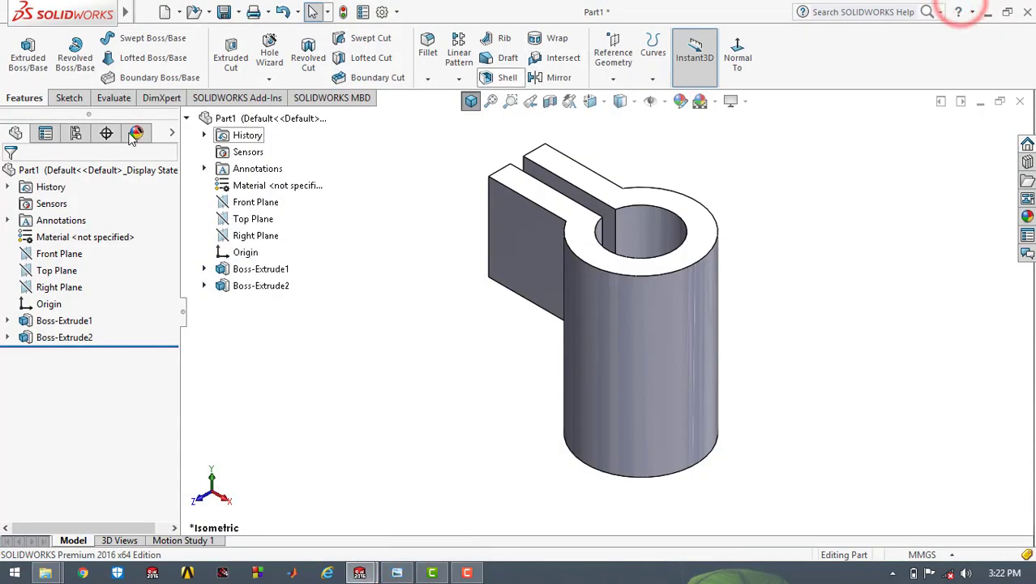
left_click(64, 98)
left_click(22, 46)
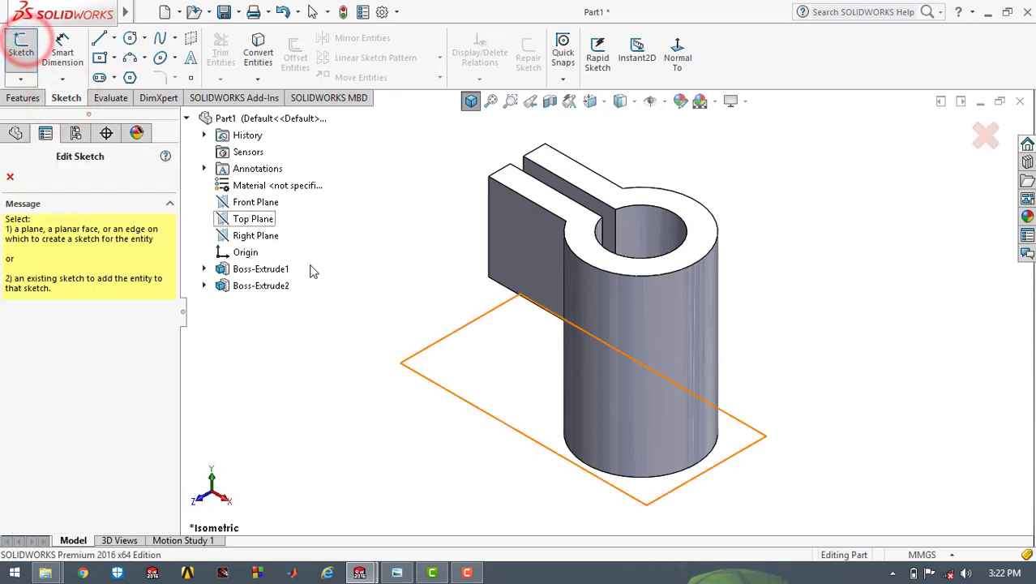
left_click(524, 253)
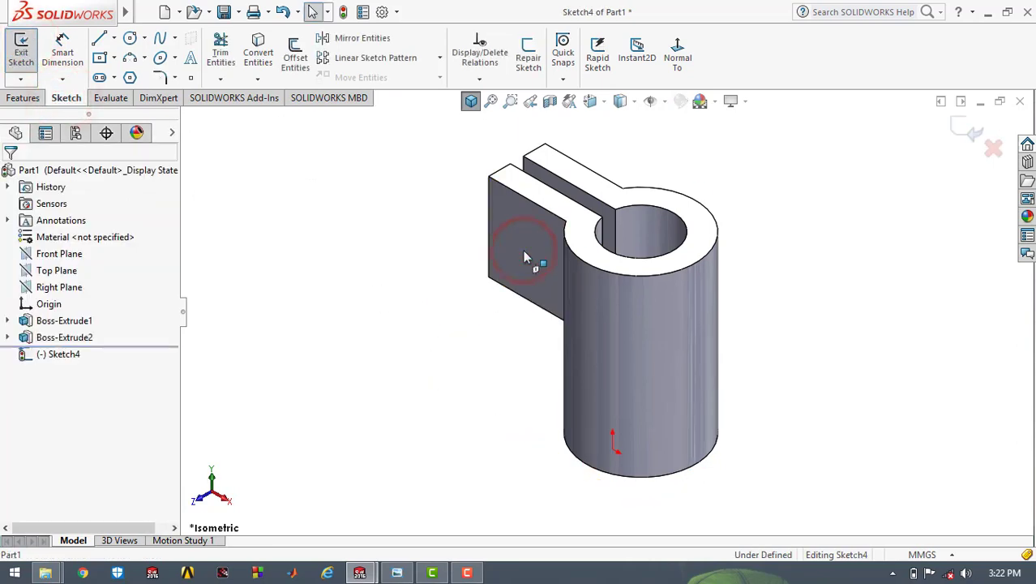
left_click(678, 65)
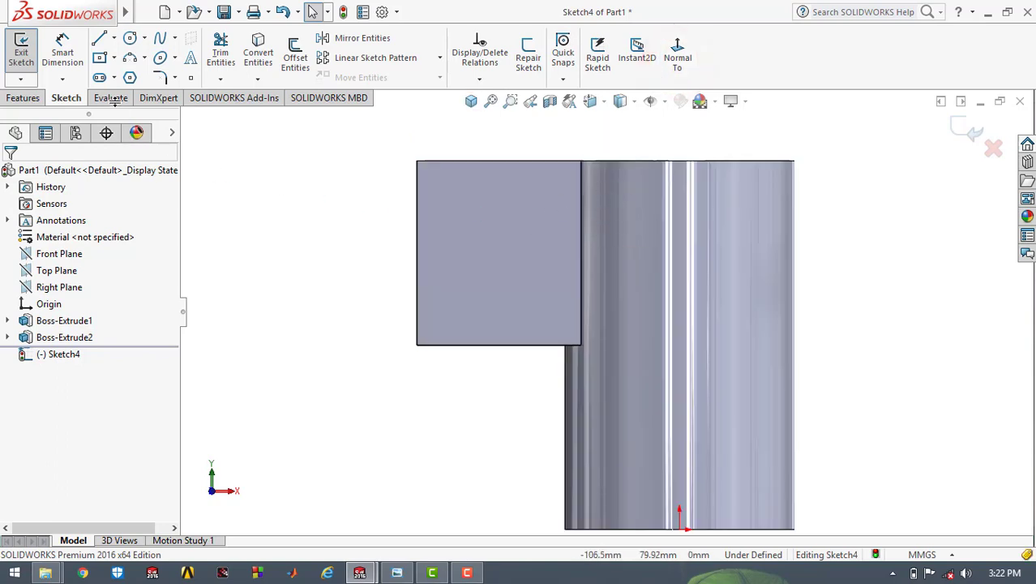
Draw a circle on the arm face and dimension its diameter to 20 mm.
left_click(131, 38)
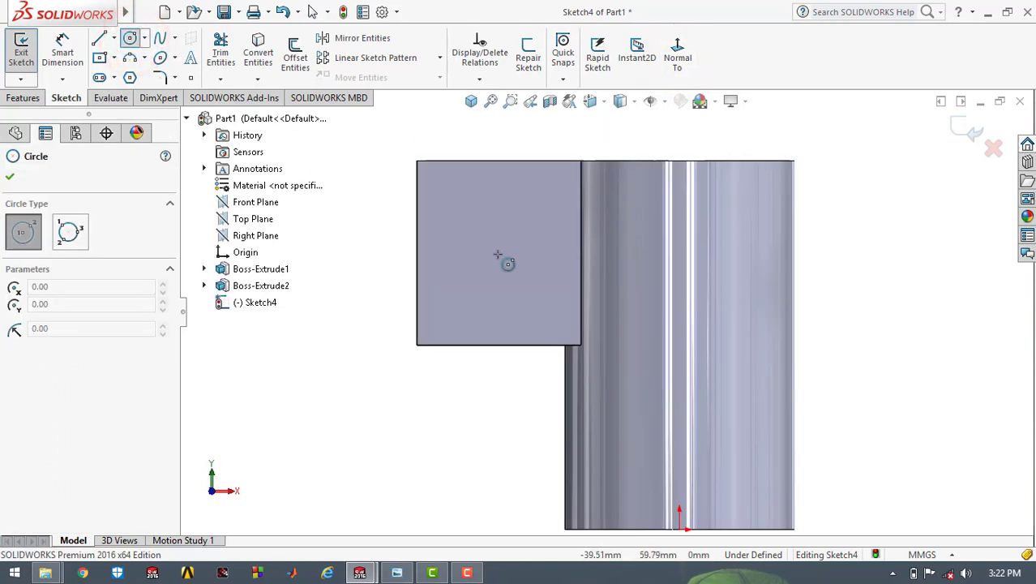
left_click(497, 243)
left_click(498, 213)
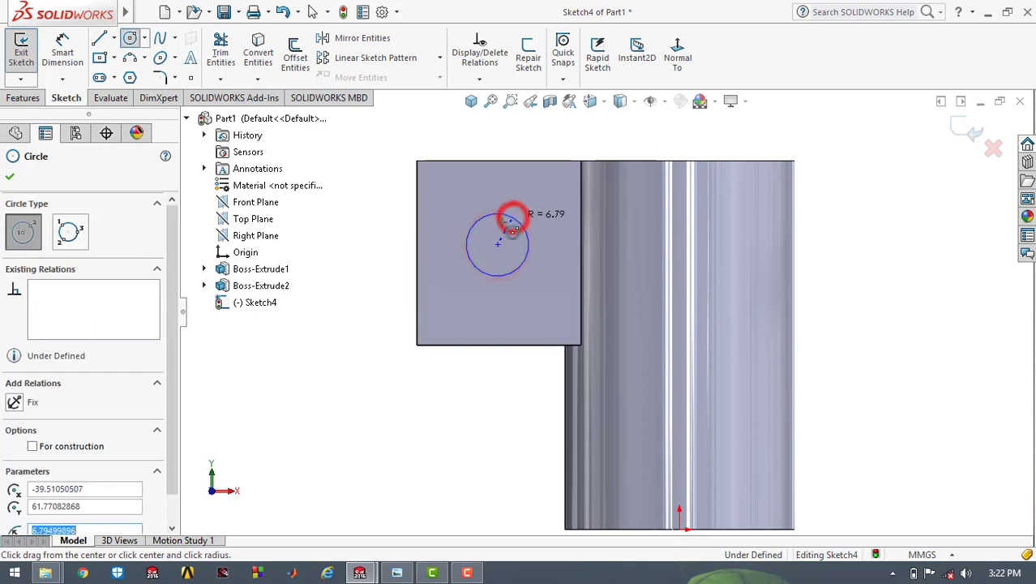
left_click(9, 180)
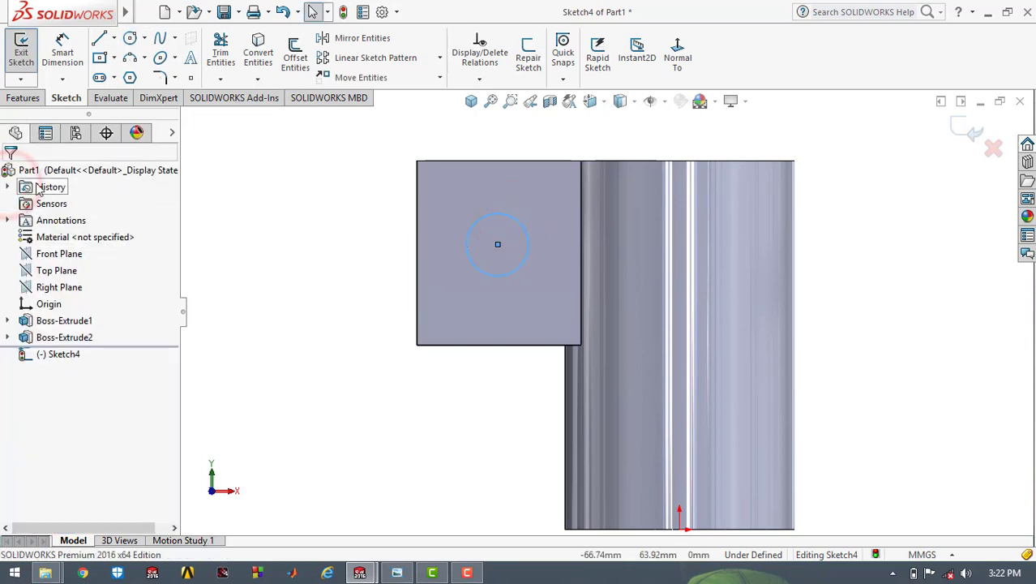
left_click(63, 50)
left_click(477, 266)
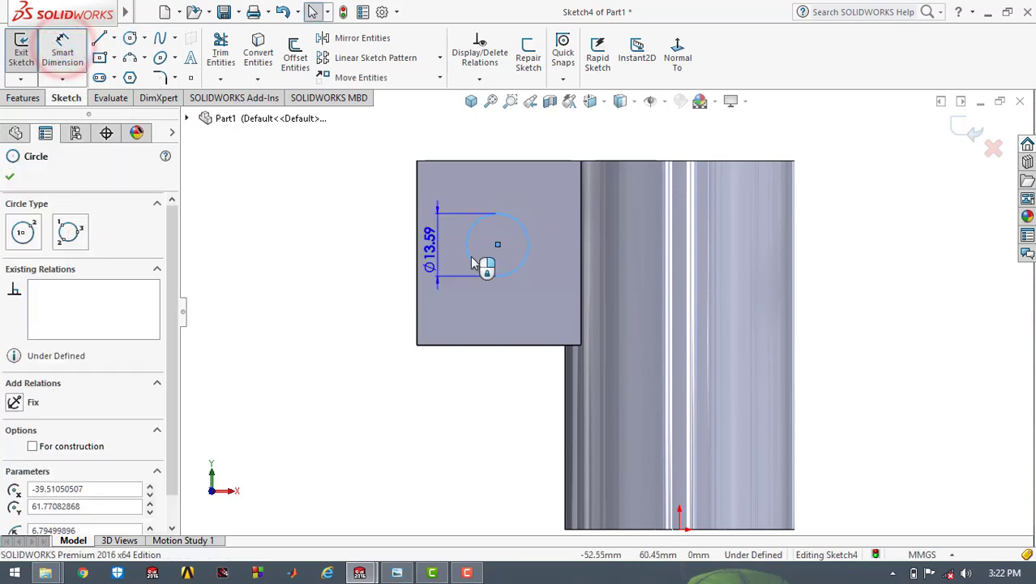
left_click(500, 205)
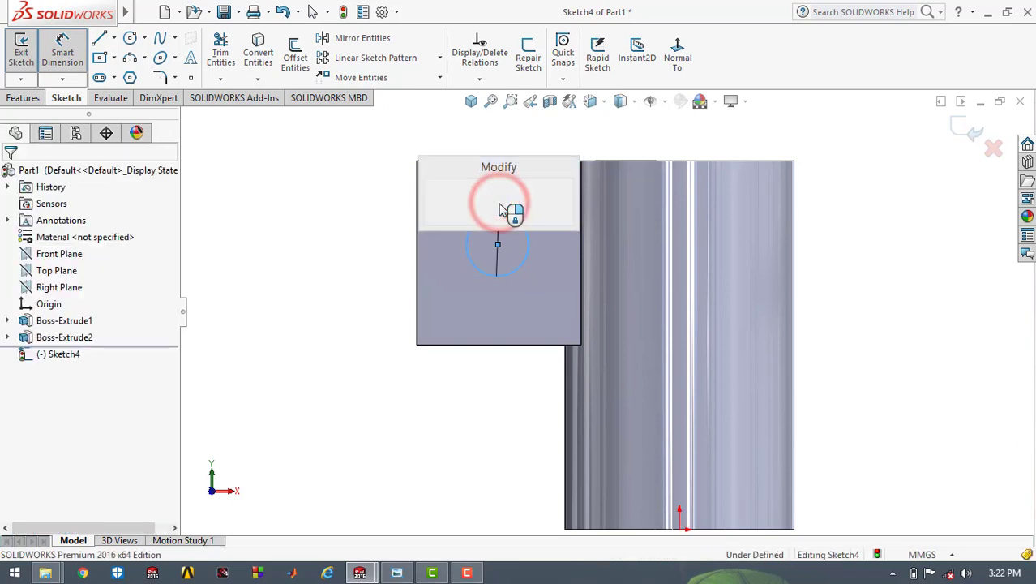
type("20")
key("Return")
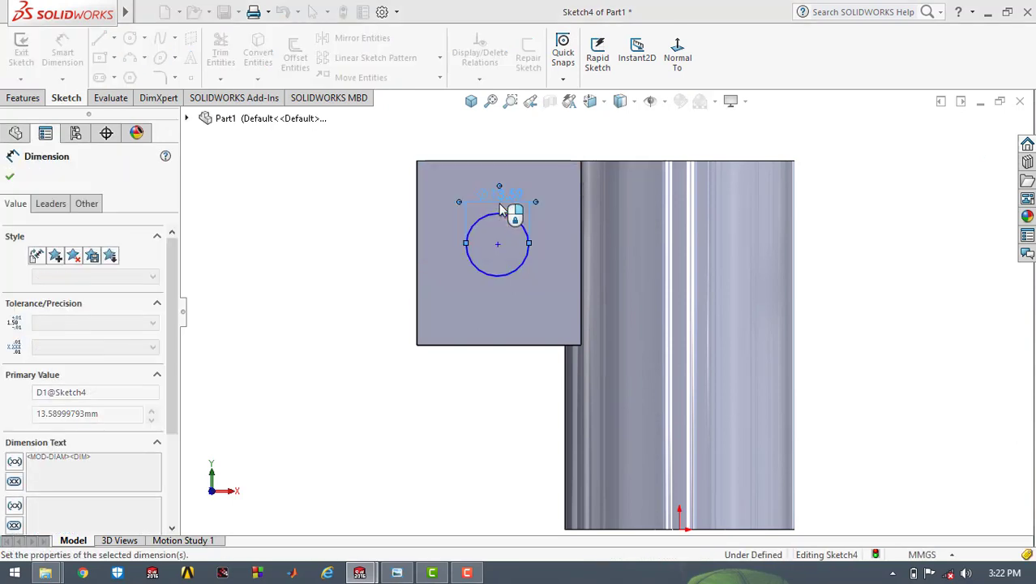
left_click(304, 166)
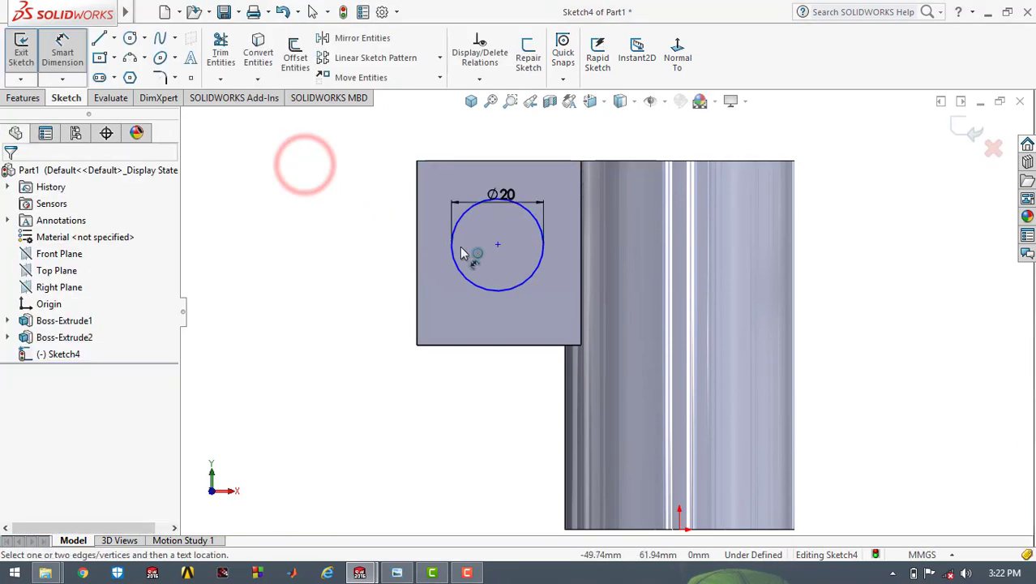
Dimension the circle centre 20 mm below the arm's top edge.
left_click(498, 245)
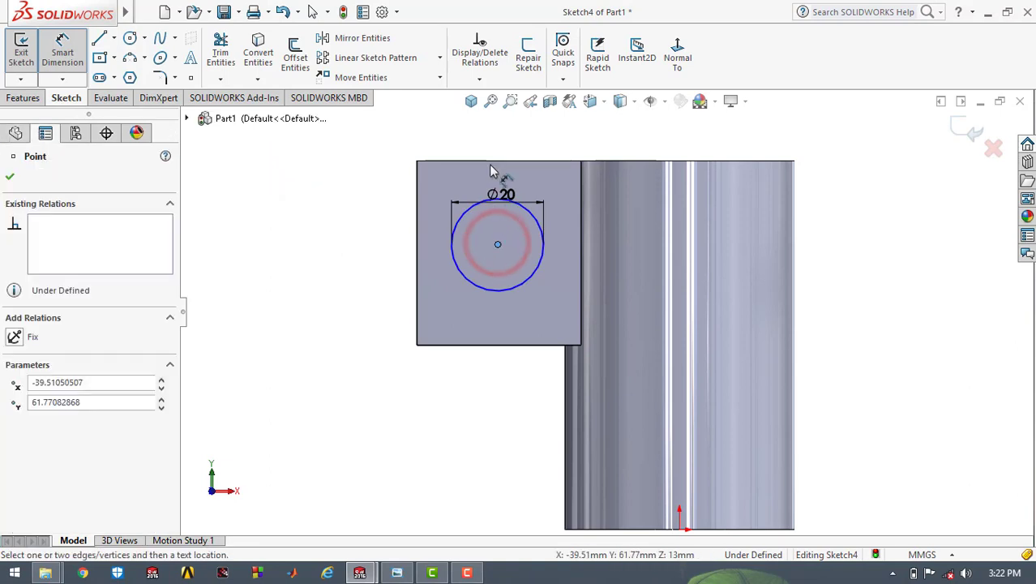
left_click(491, 162)
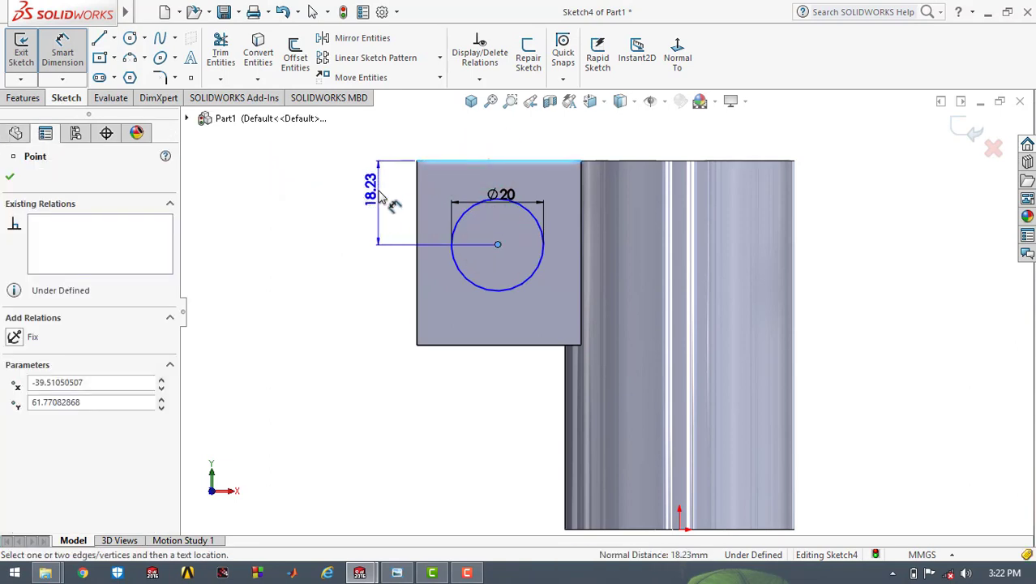
left_click(378, 189)
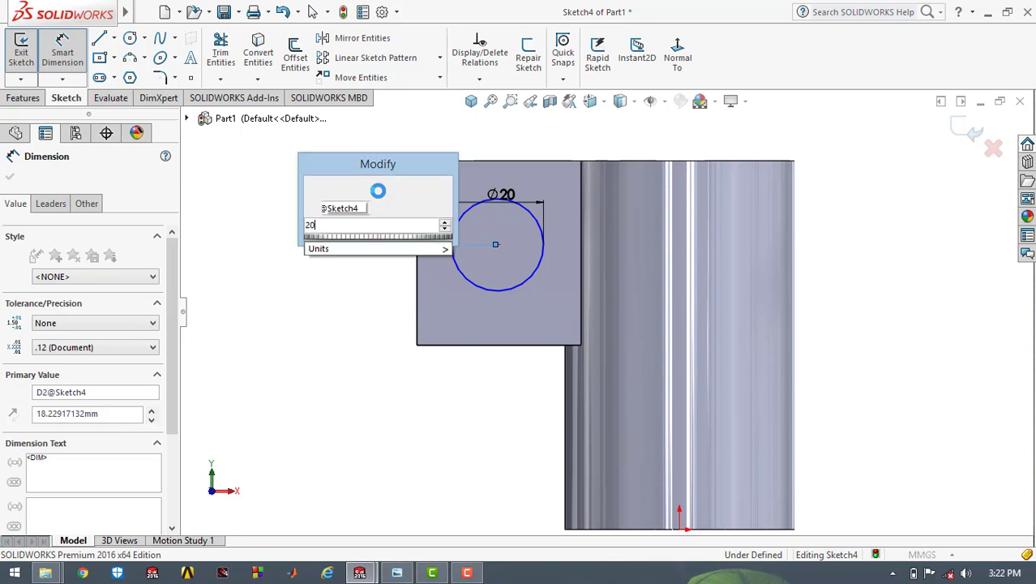
key("Return")
left_click(314, 230)
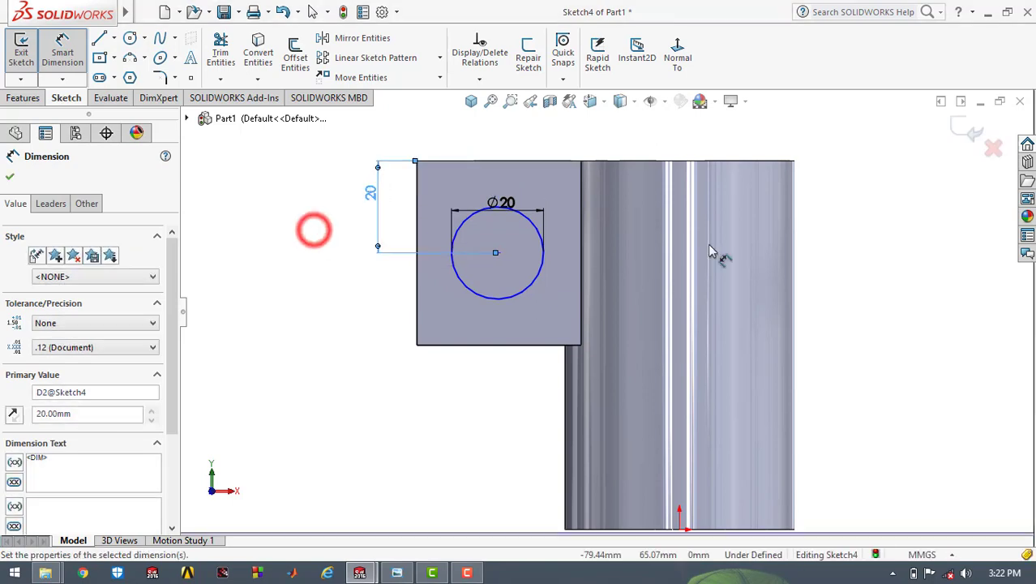
scroll(715, 246, "up", 2)
scroll(633, 325, "up", 1)
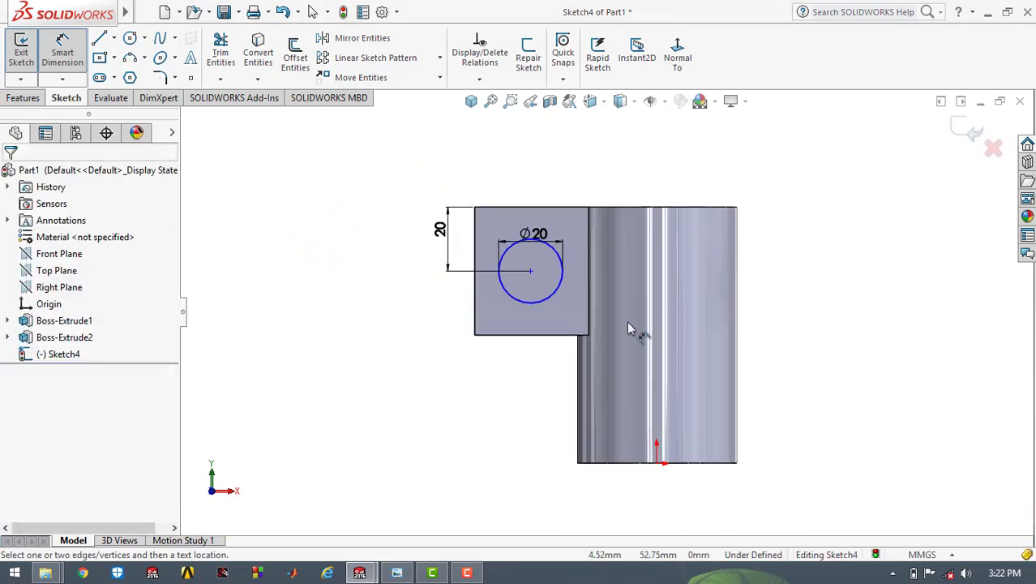
Dimension the circle centre 37 mm (57-20) horizontally from the origin.
left_click(531, 274)
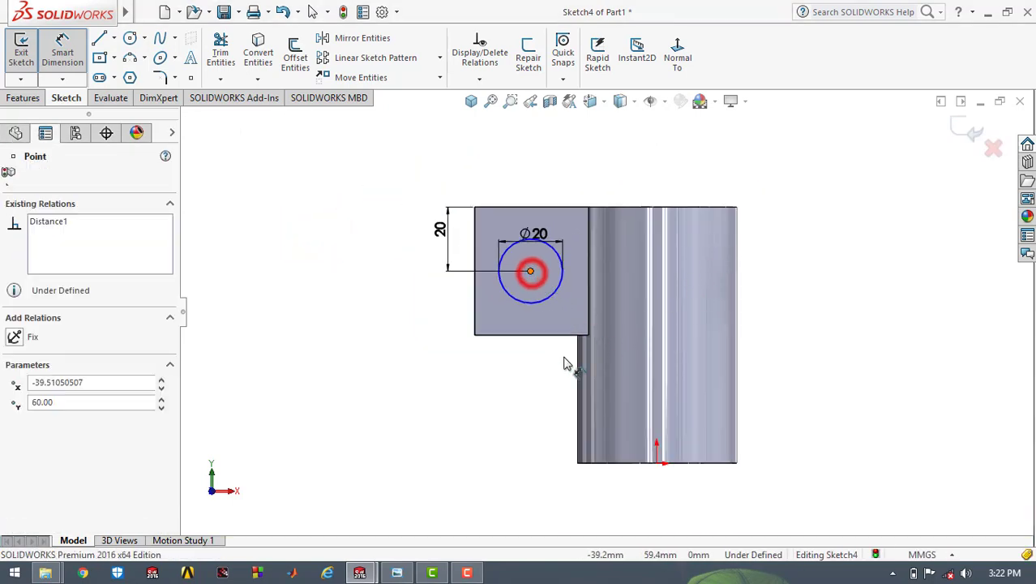
left_click(658, 464)
left_click(596, 509)
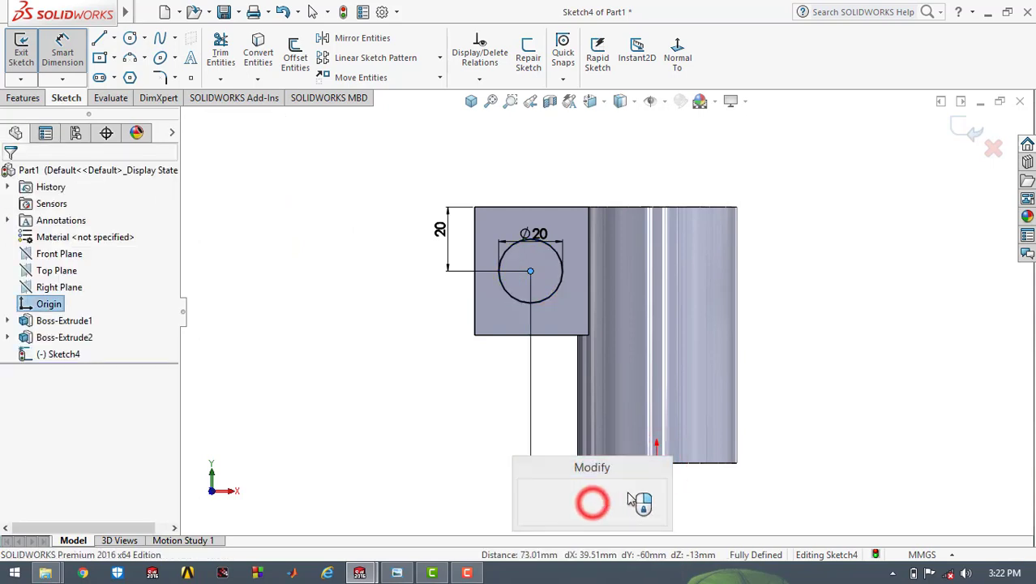
type("57-20")
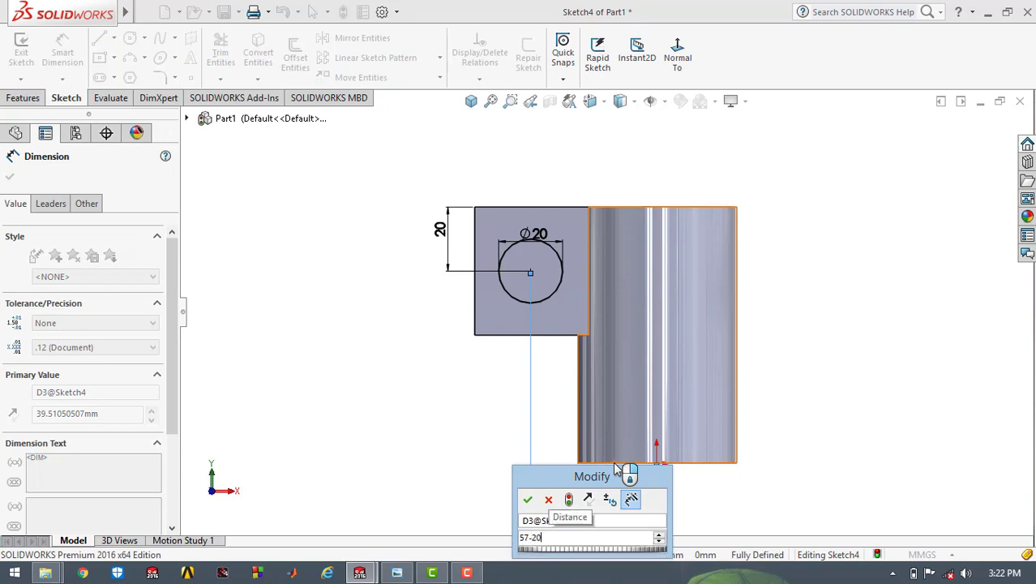
key("Return")
left_click(413, 279)
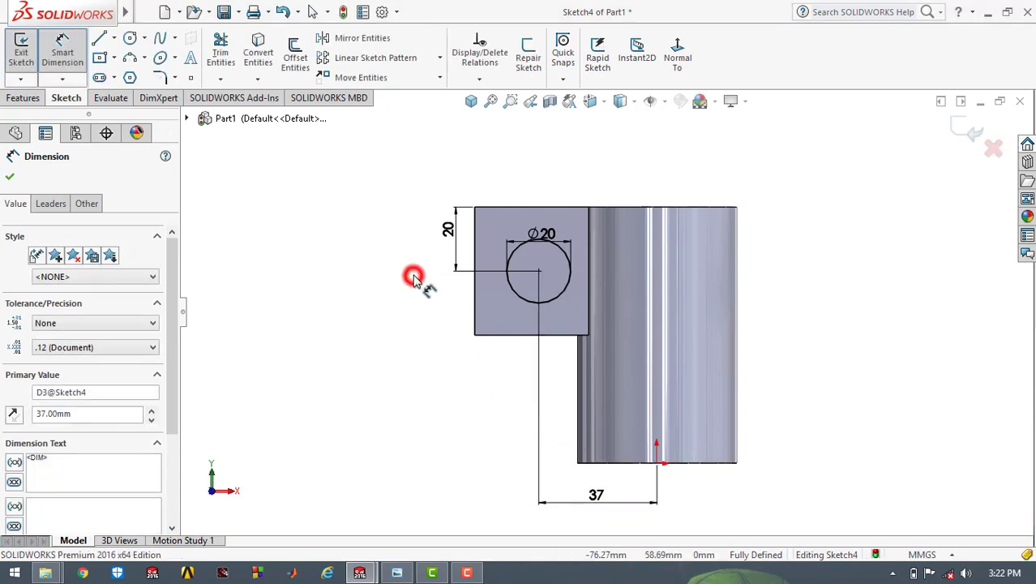
left_click(24, 99)
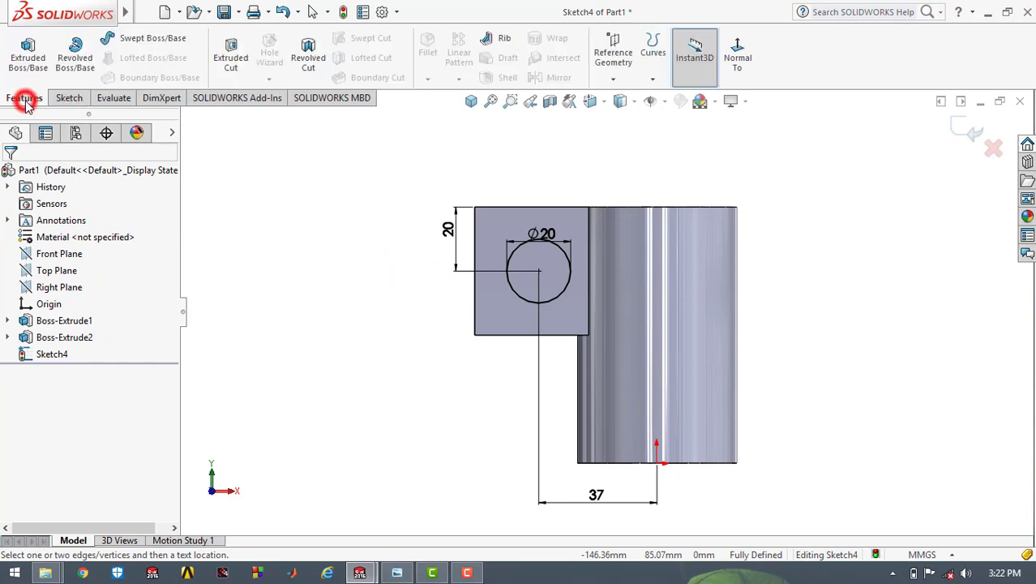
Cut the Ø20 hole Through All in both directions as Cut-Extrude1, then check against the drawing.
left_click(227, 56)
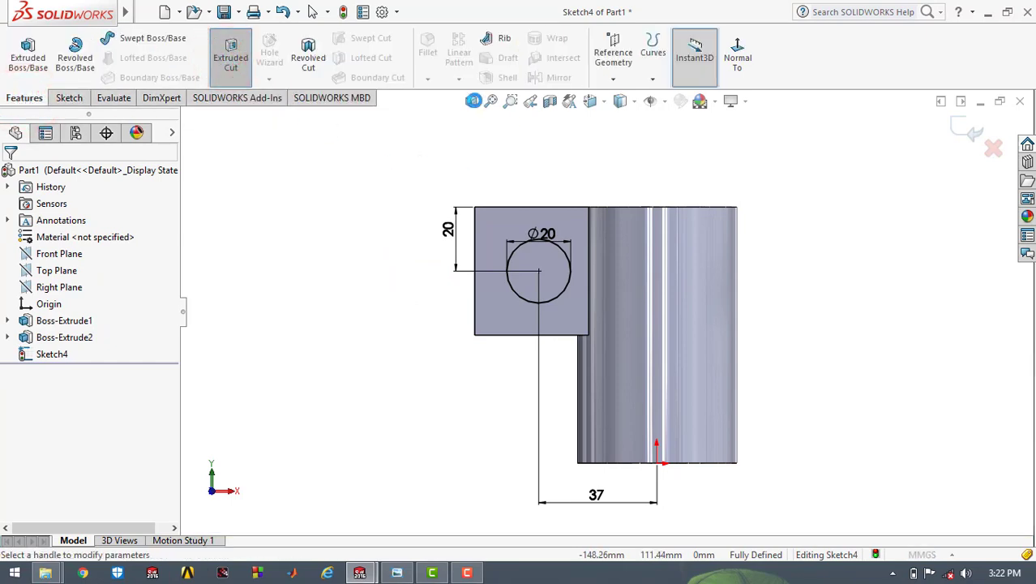
left_click(472, 101)
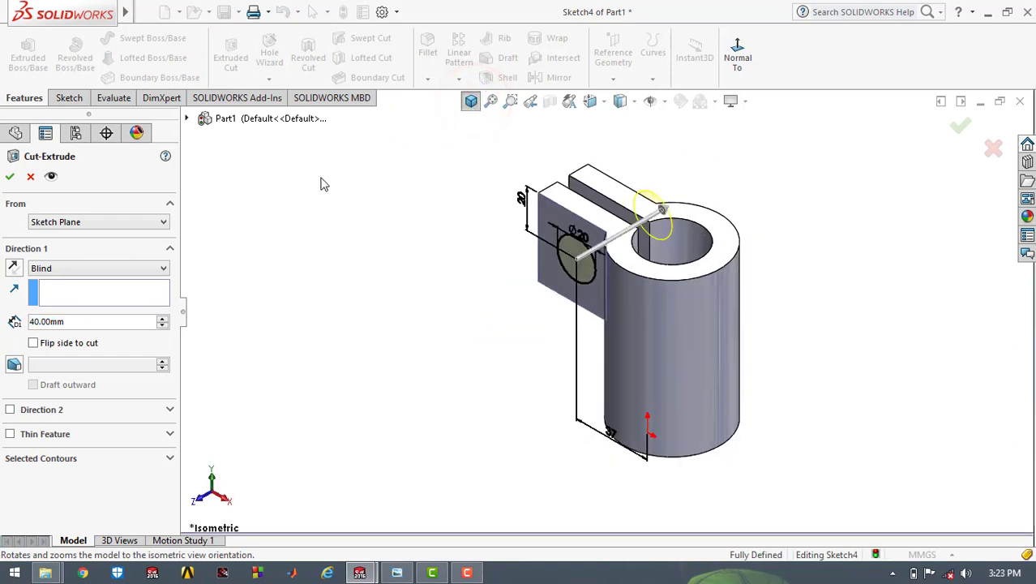
left_click(33, 268)
left_click(49, 295)
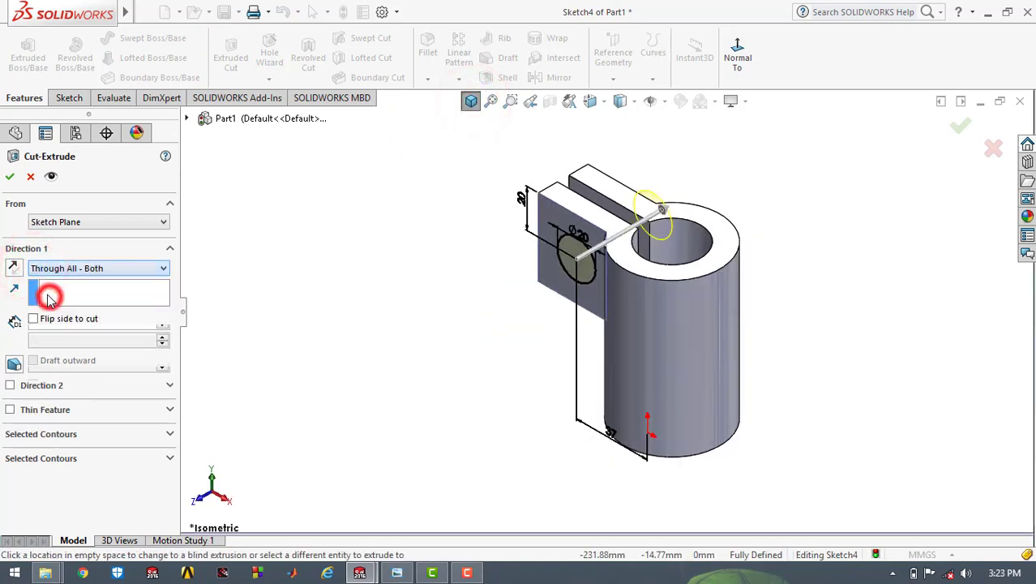
left_click(65, 268)
left_click(57, 292)
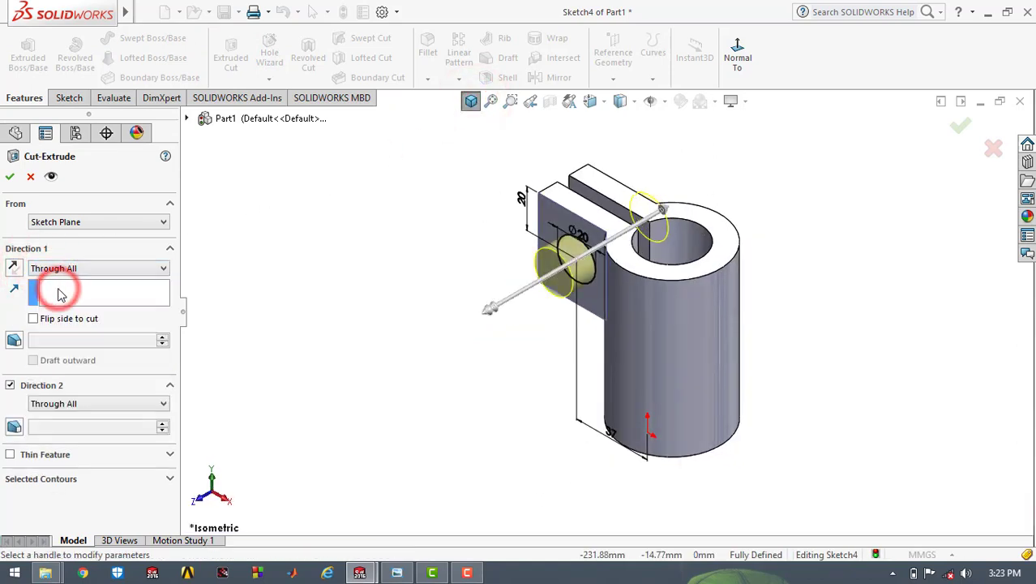
left_click(10, 176)
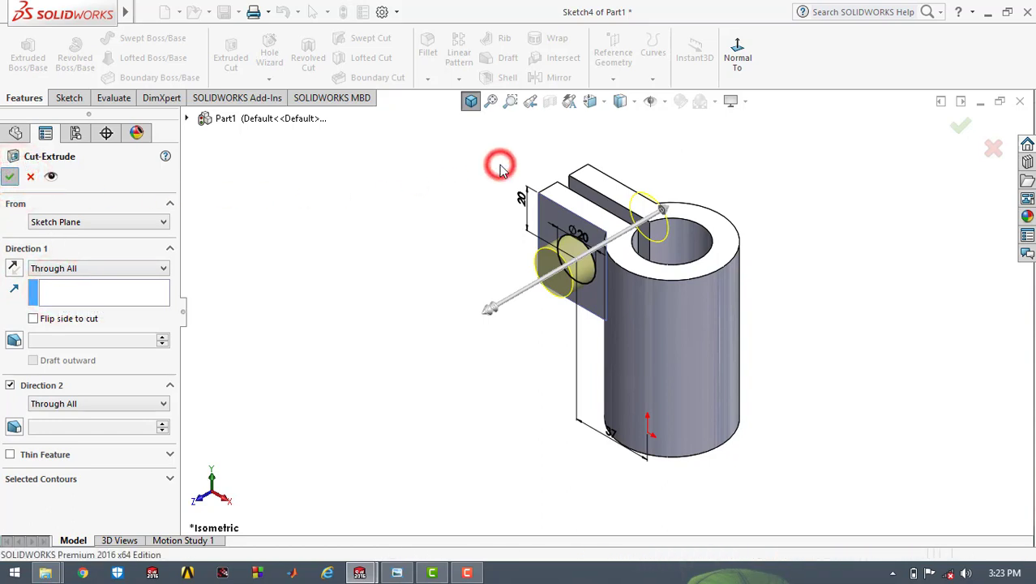
left_click(470, 101)
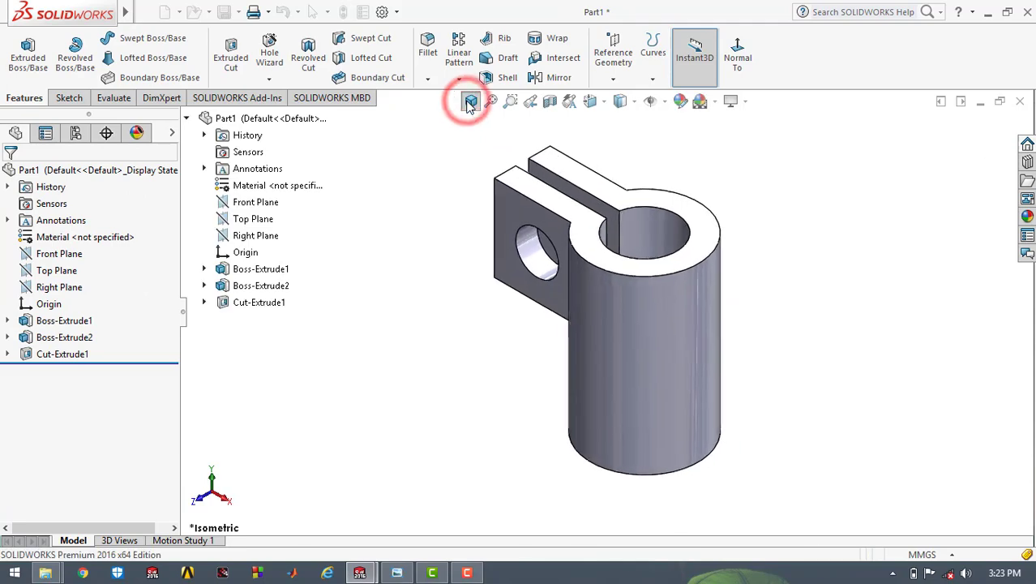
left_click(437, 160)
left_click(393, 572)
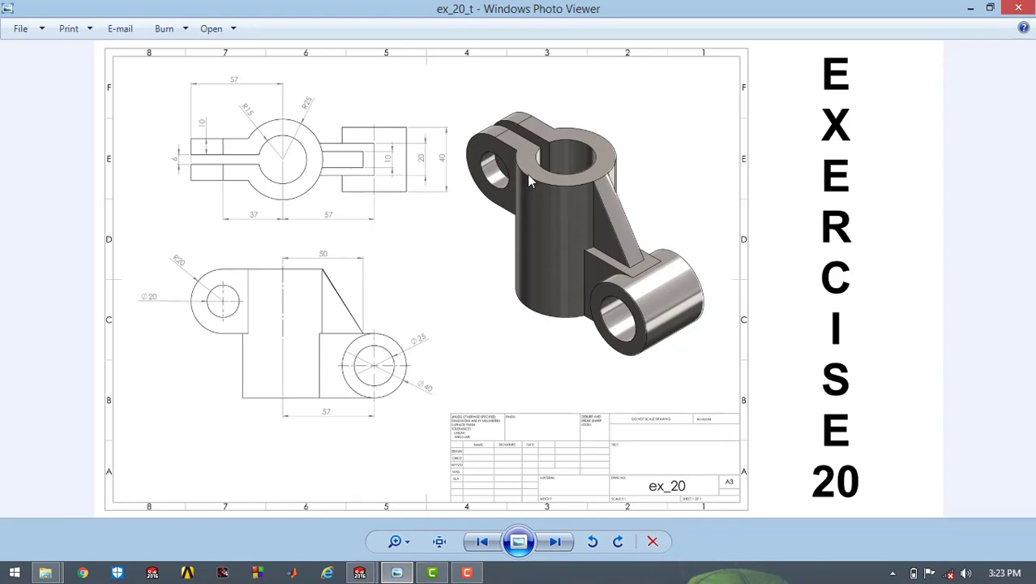
left_click(970, 7)
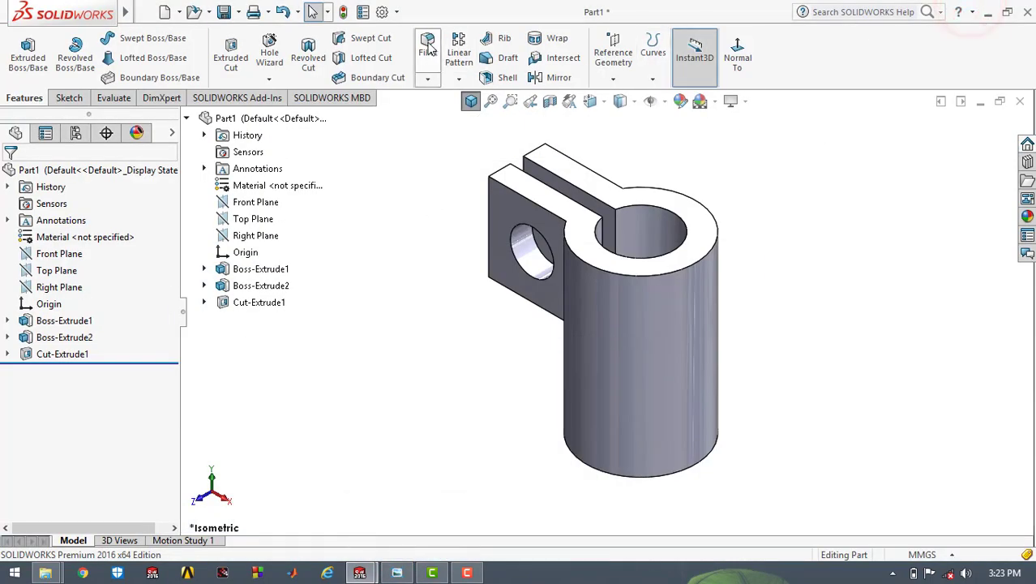
Fillet the four outer arm-end edges with a 20 mm radius.
left_click(428, 46)
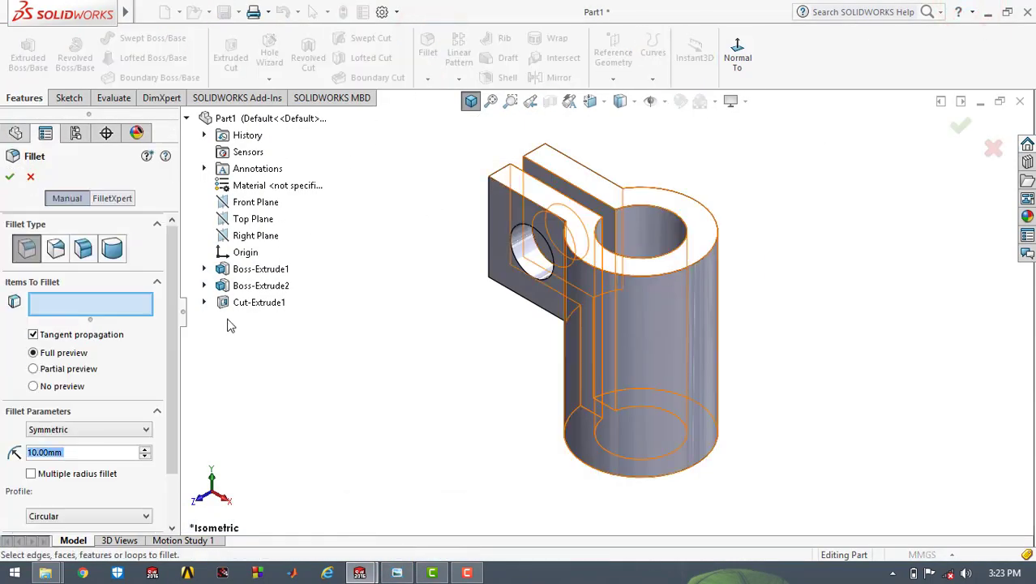
type("20")
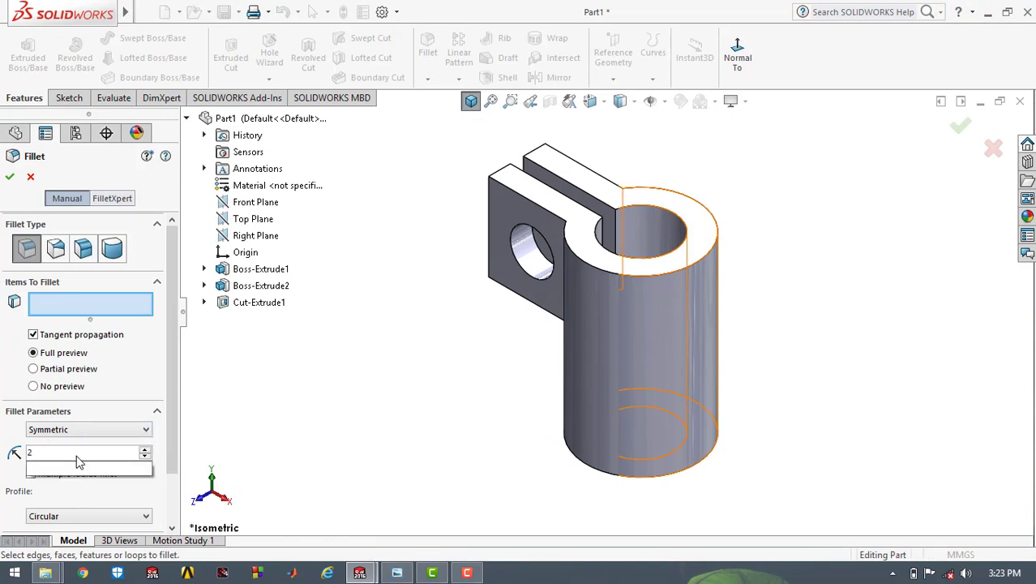
key("Return")
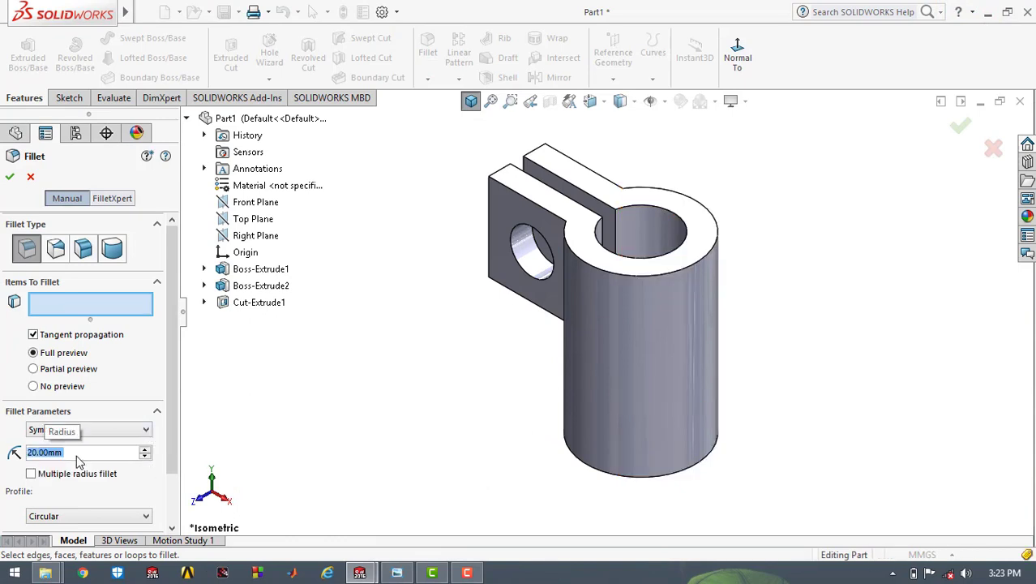
left_click(497, 173)
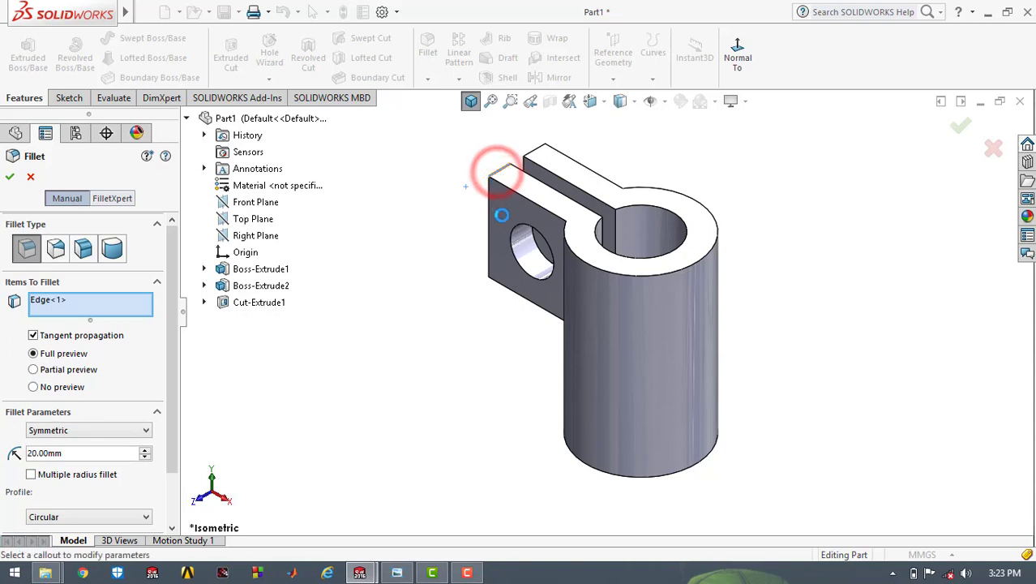
left_click(501, 275)
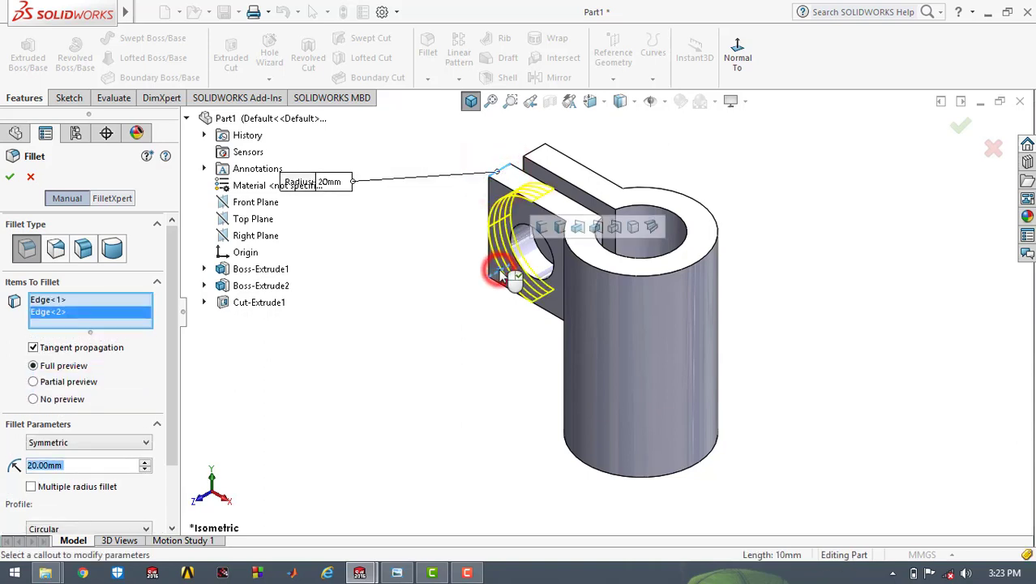
left_click(540, 151)
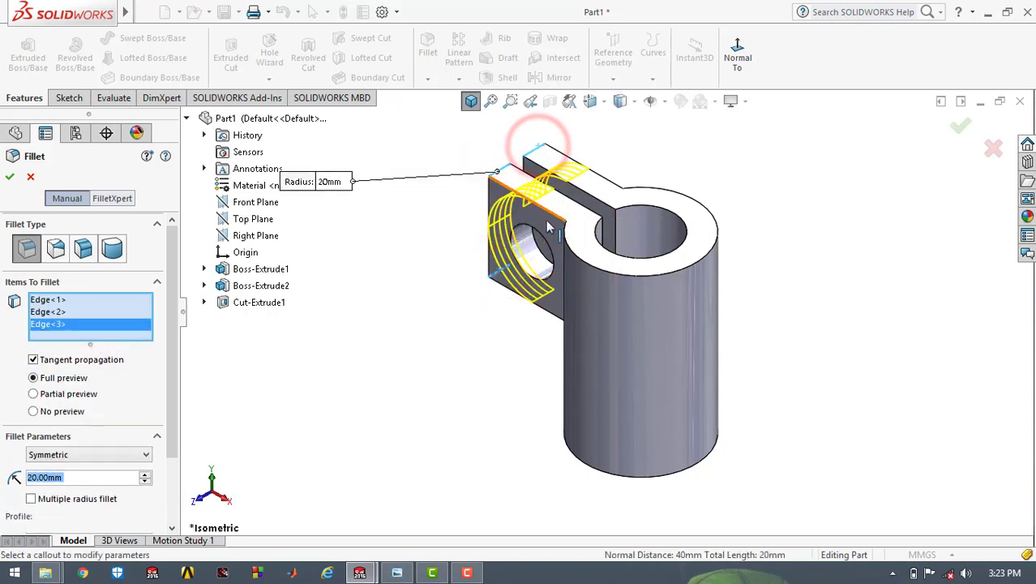
scroll(542, 250, "down", 3)
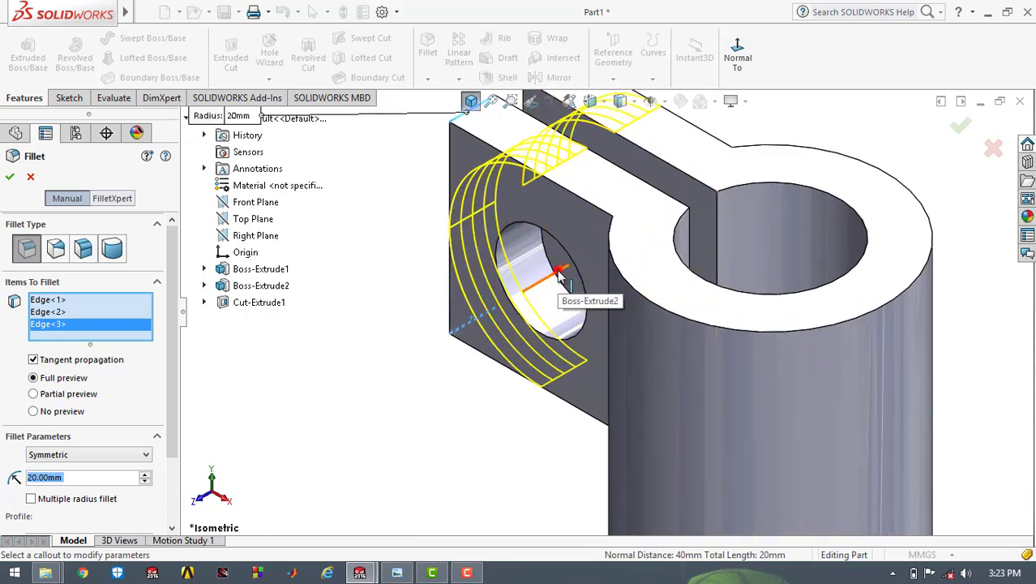
left_click(558, 276)
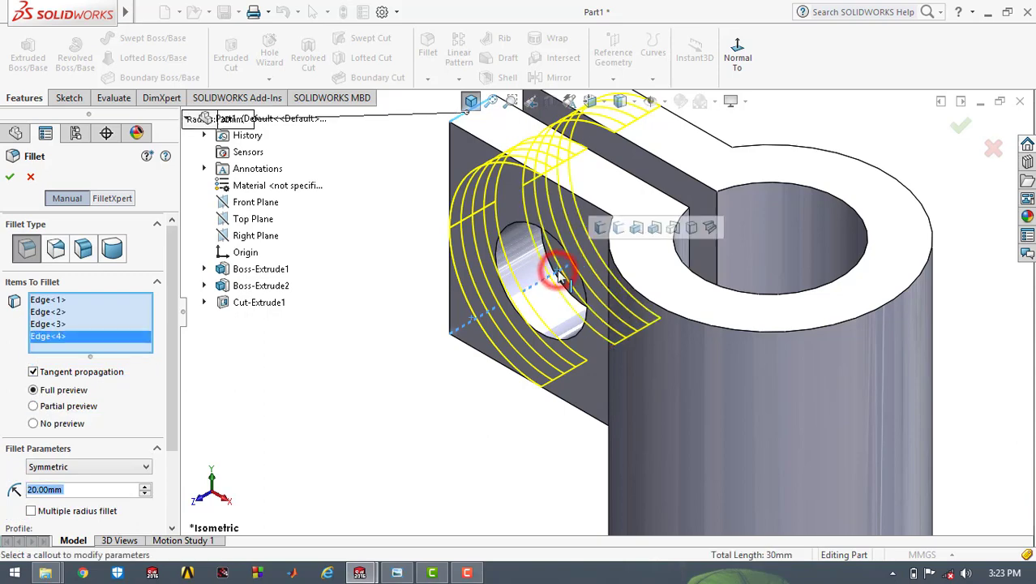
left_click(10, 178)
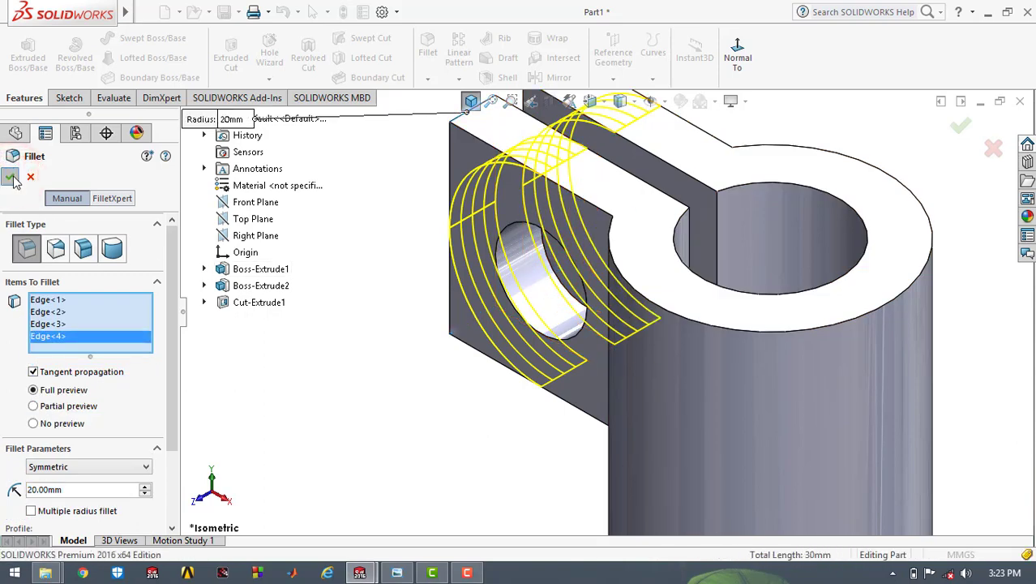
left_click(470, 101)
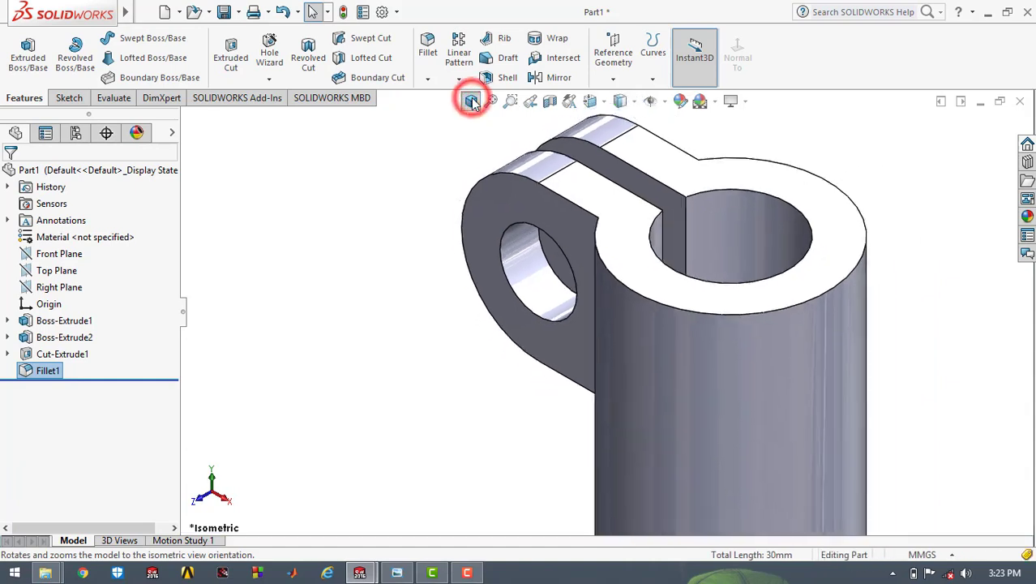
left_click(344, 268)
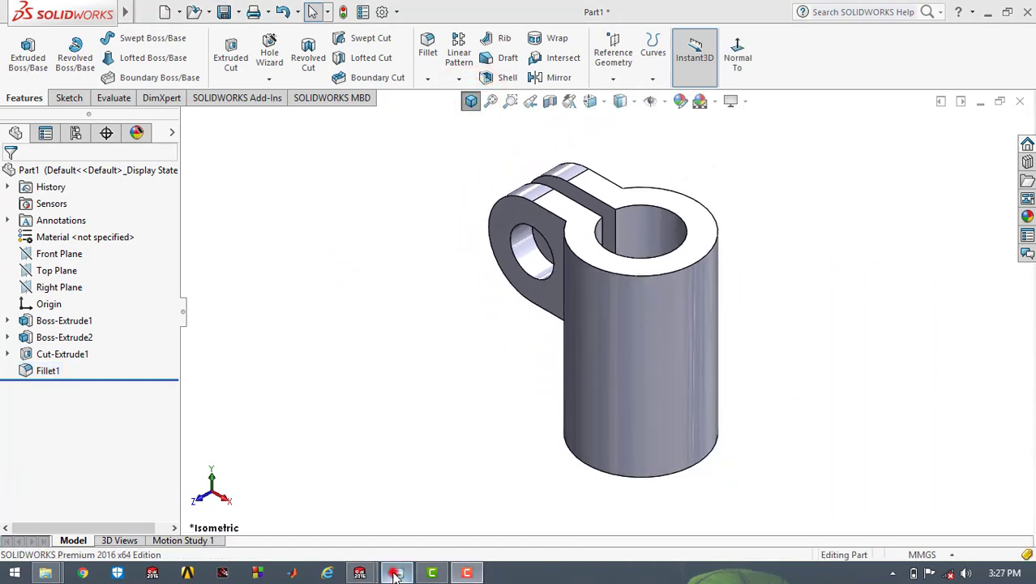
Compare the part with the Exercise 20 drawing, then return to the Sketch tab.
left_click(397, 573)
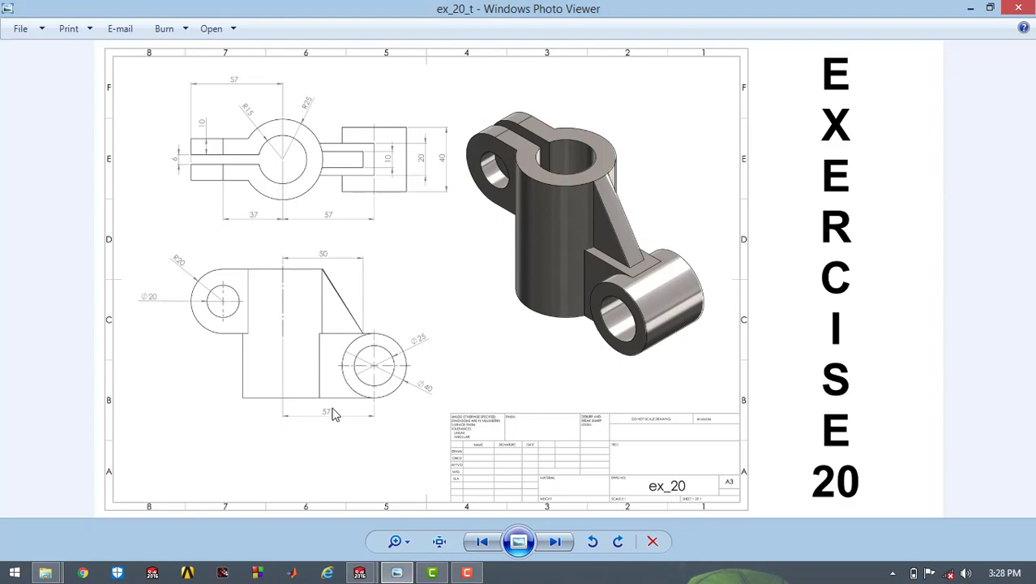
left_click(966, 7)
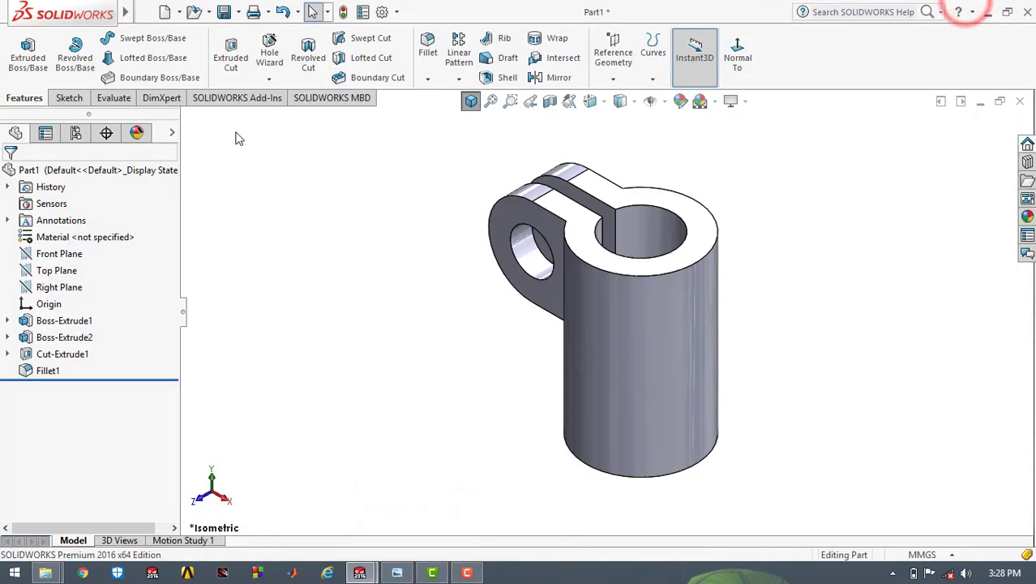
left_click(69, 97)
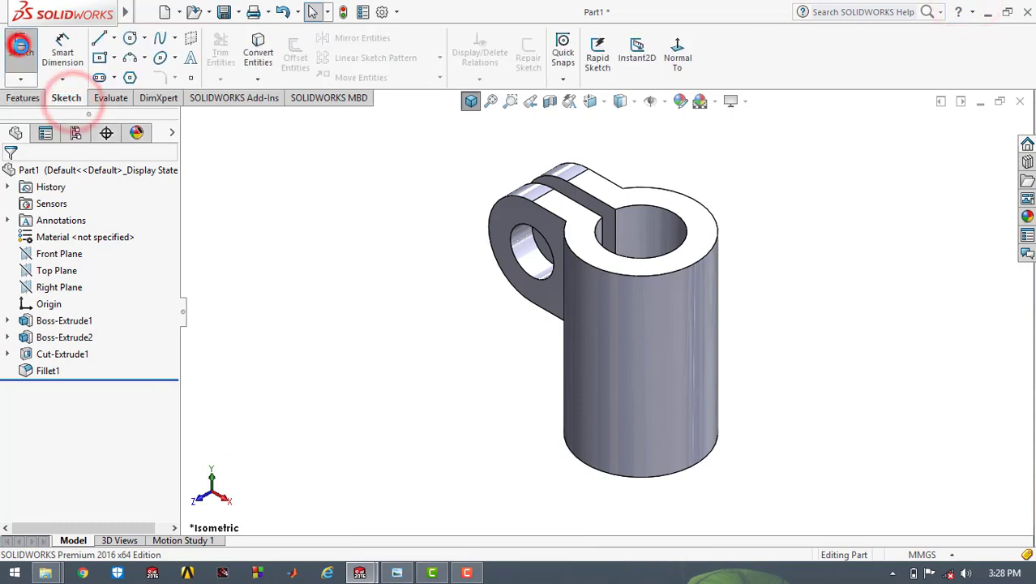
Start a new sketch on the Top Plane, viewed normal to it.
left_click(21, 47)
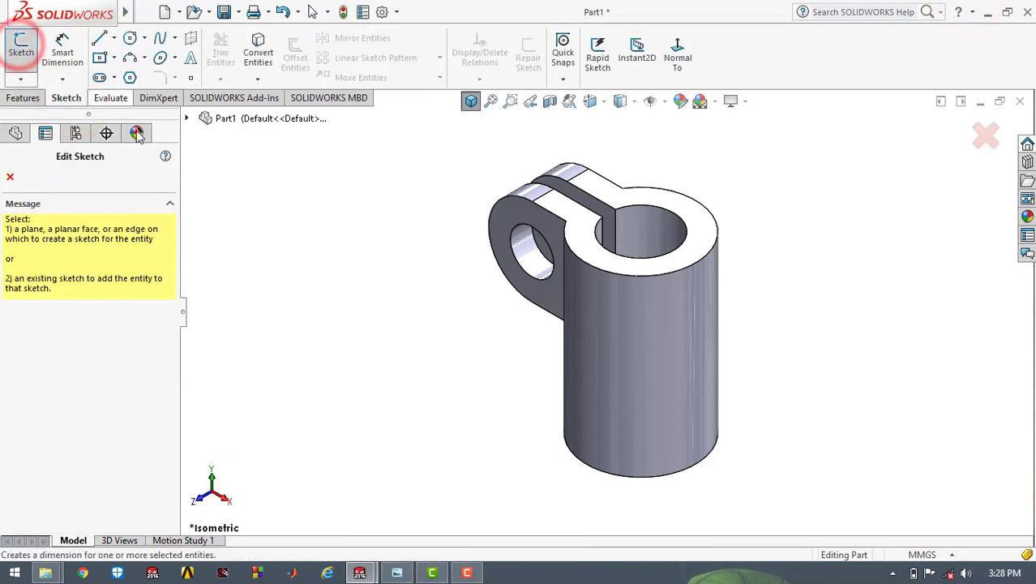
left_click(186, 121)
left_click(239, 222)
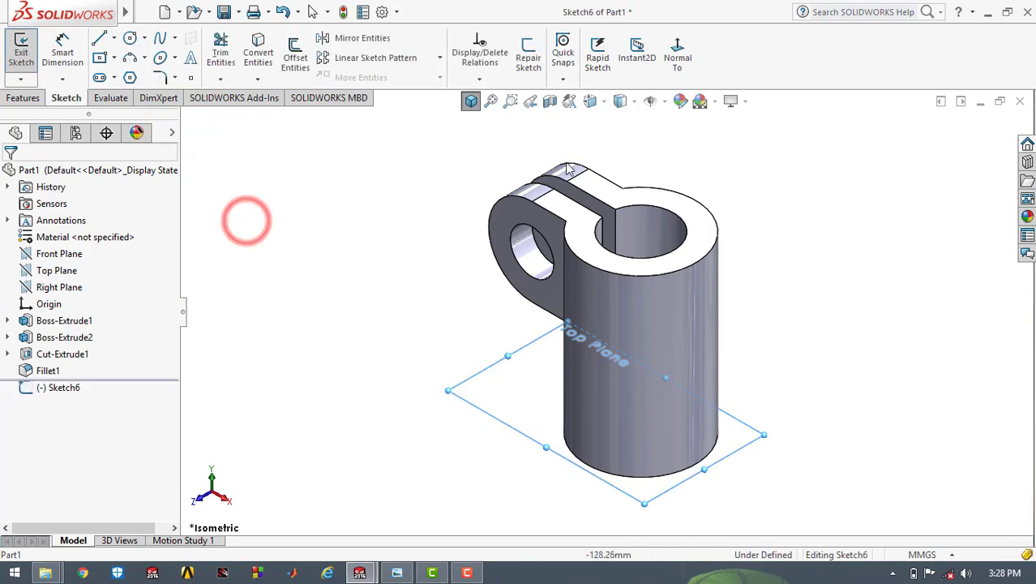
left_click(677, 57)
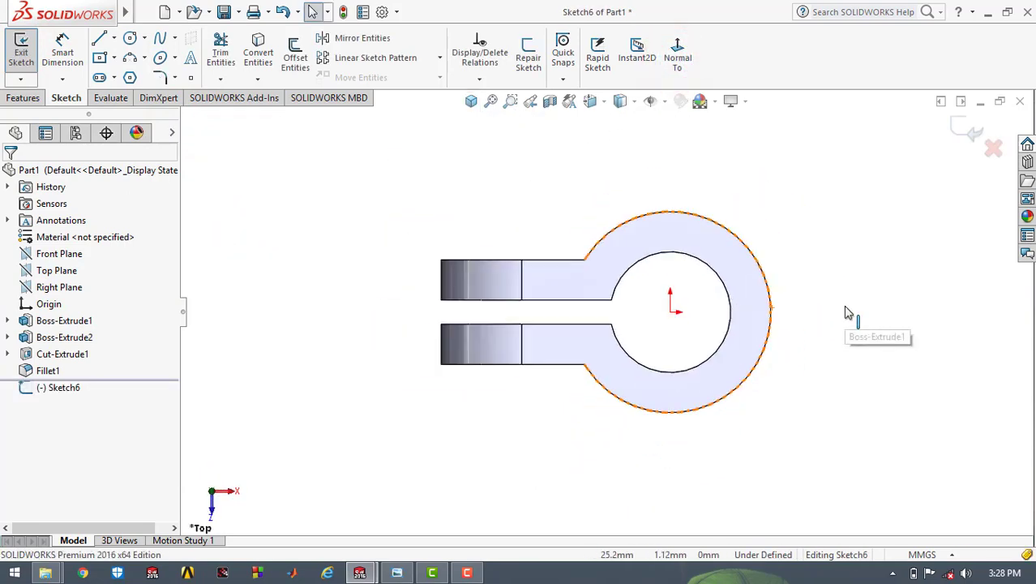
Convert the boss's outer circular edge into the sketch.
scroll(847, 315, "down", 2)
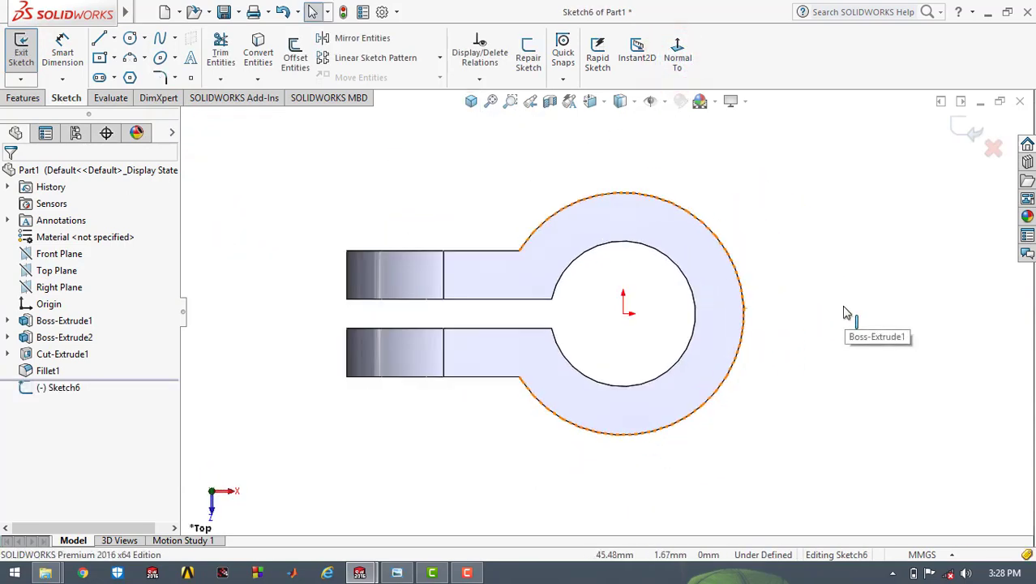
left_click(671, 205)
right_click(672, 204)
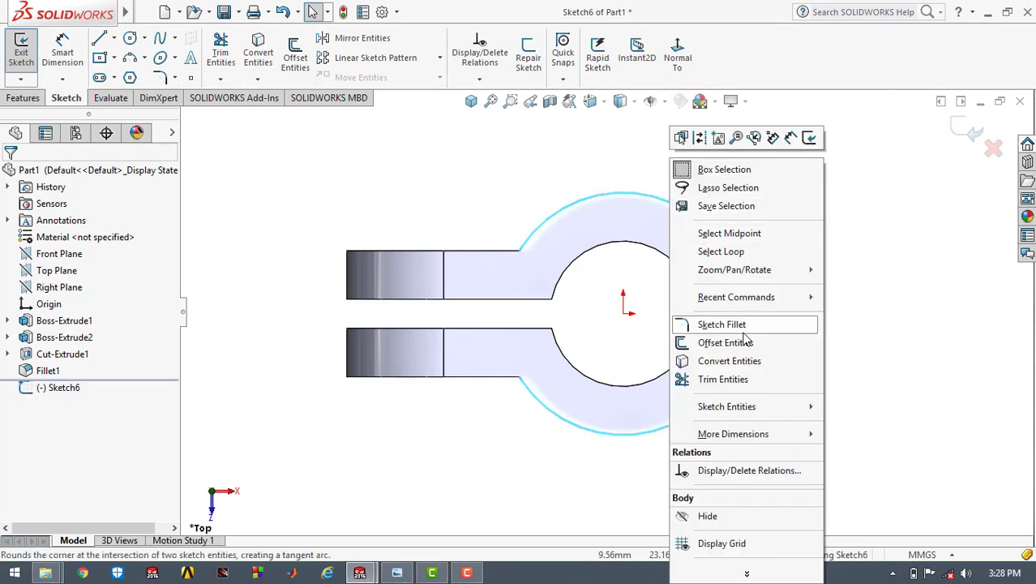
left_click(729, 362)
left_click(843, 219)
Draw a vertical line right of the boss and dimension it 57 mm from the origin.
key("f")
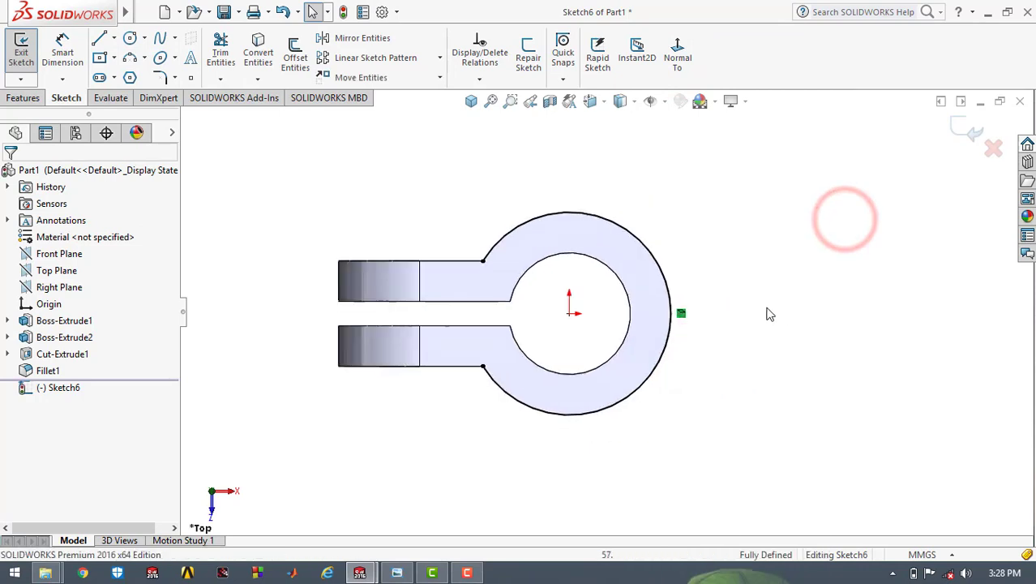
left_click(95, 38)
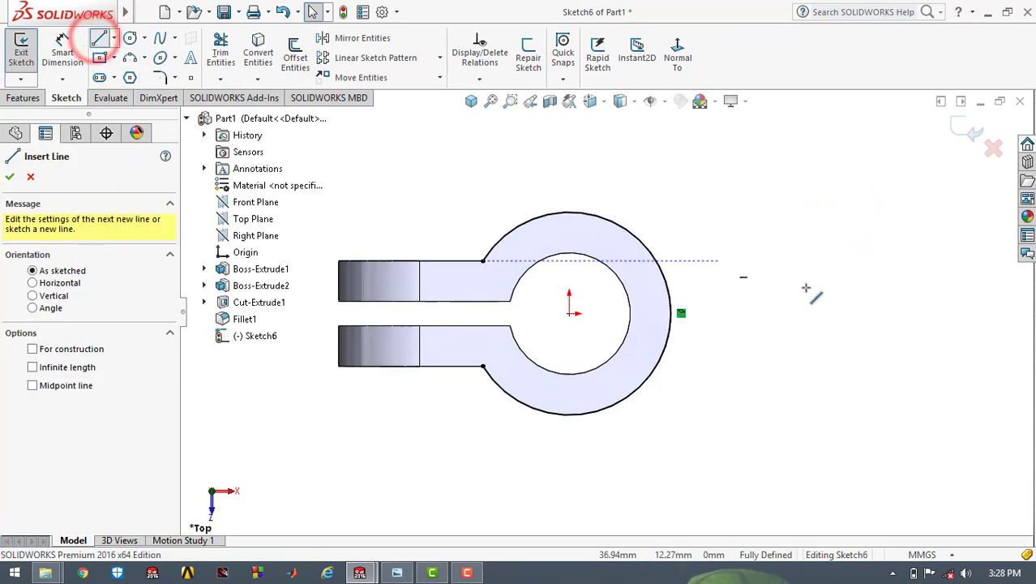
left_click(764, 284)
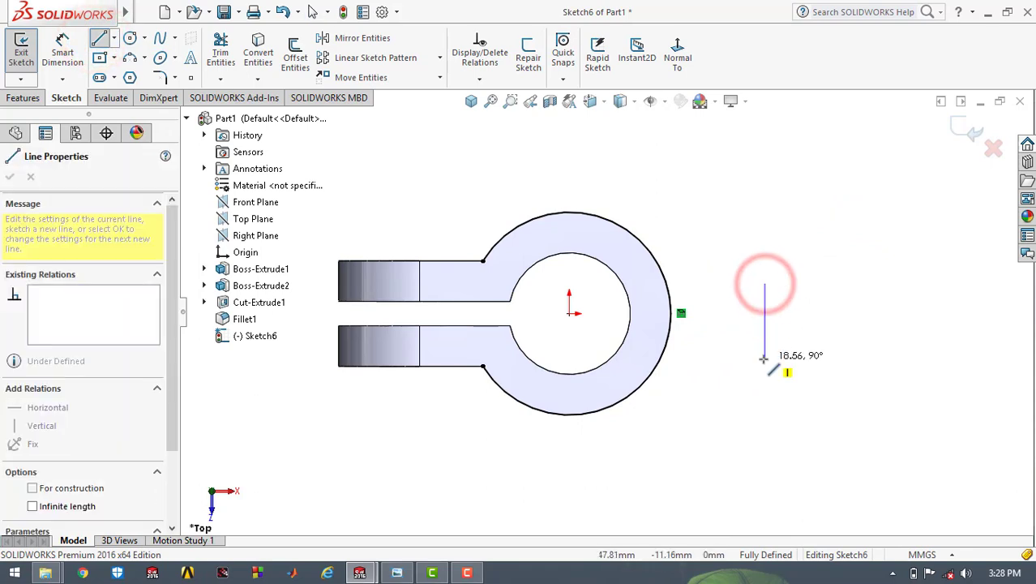
left_click(765, 343)
key("Escape")
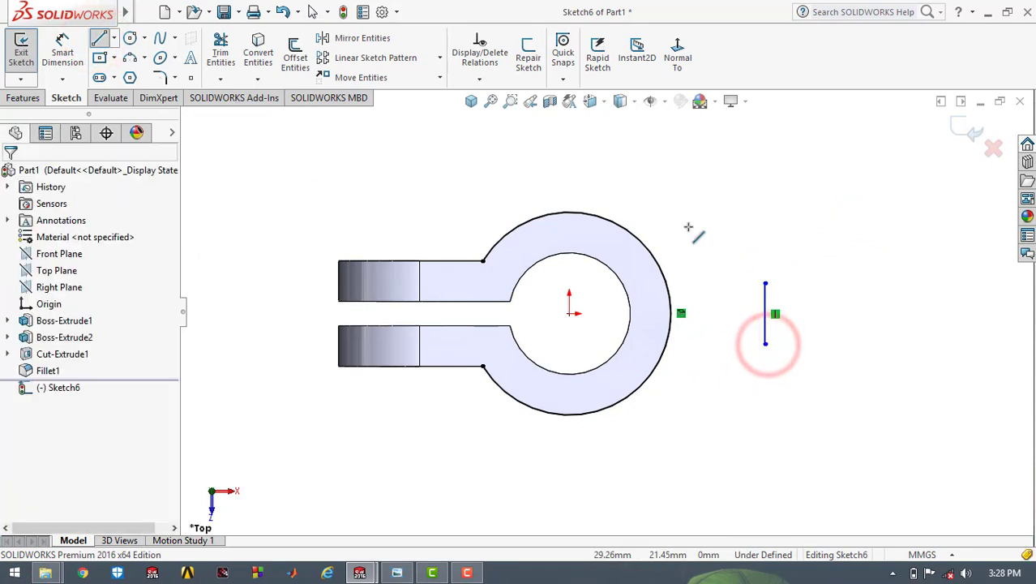
left_click(64, 45)
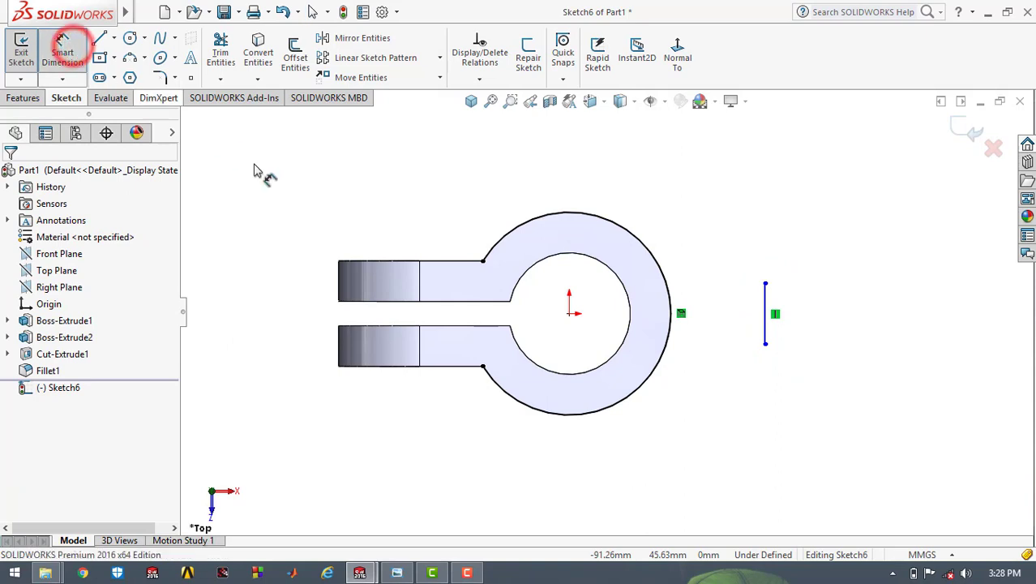
left_click(570, 313)
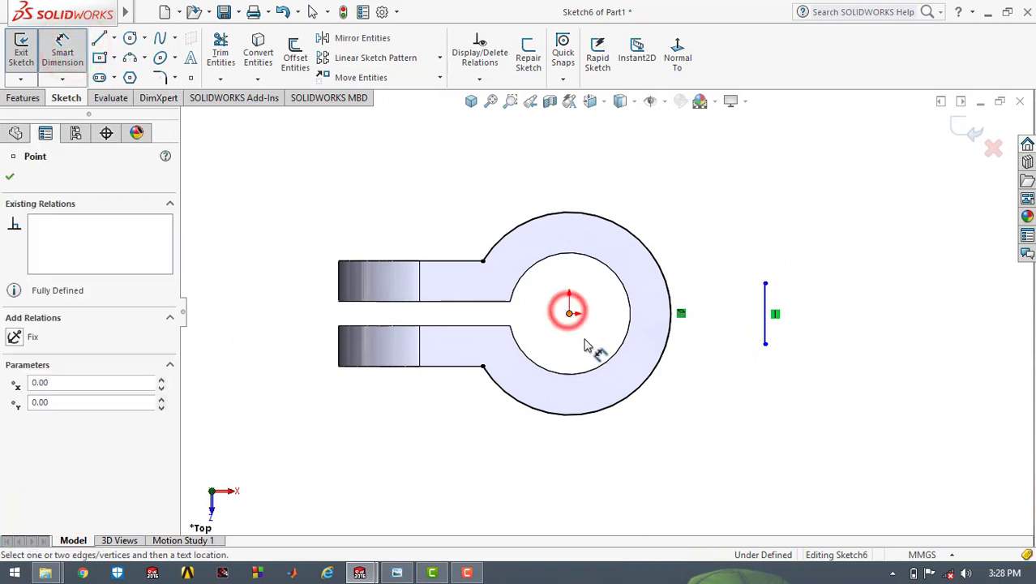
left_click(766, 336)
left_click(673, 430)
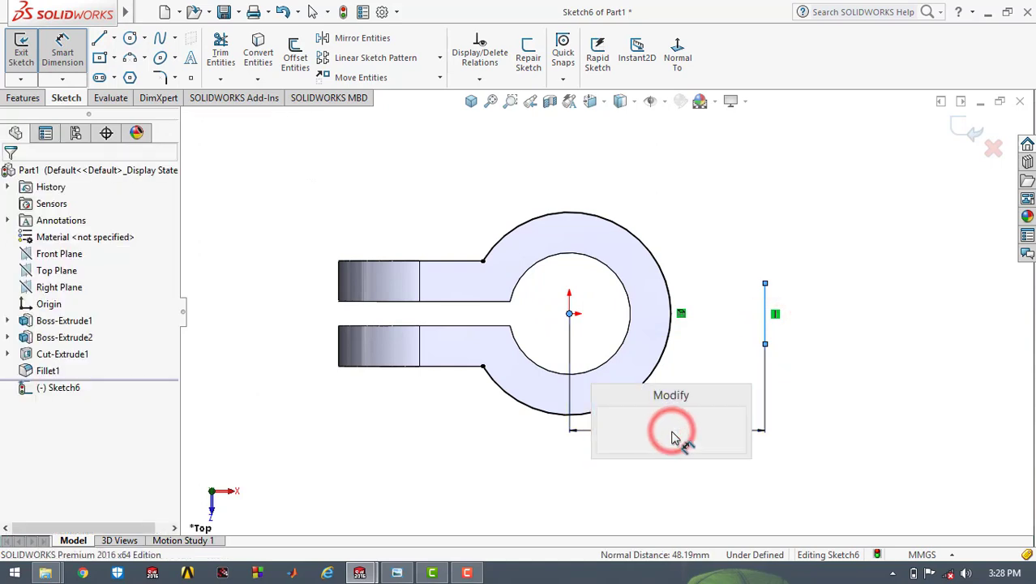
key("Return")
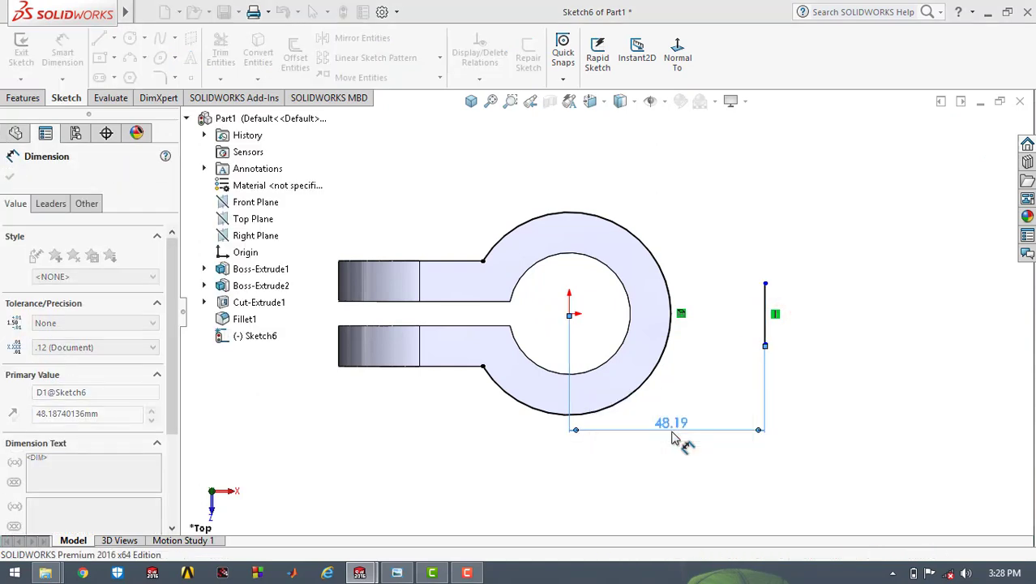
left_click(799, 209)
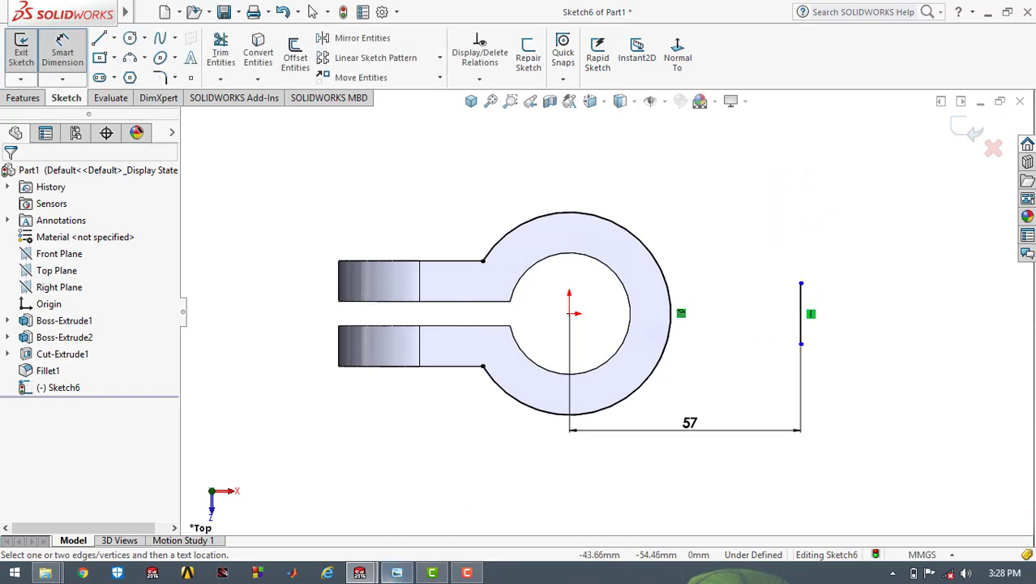
Make the vertical line 20 mm long with its top end 10 mm above the origin.
left_click(401, 572)
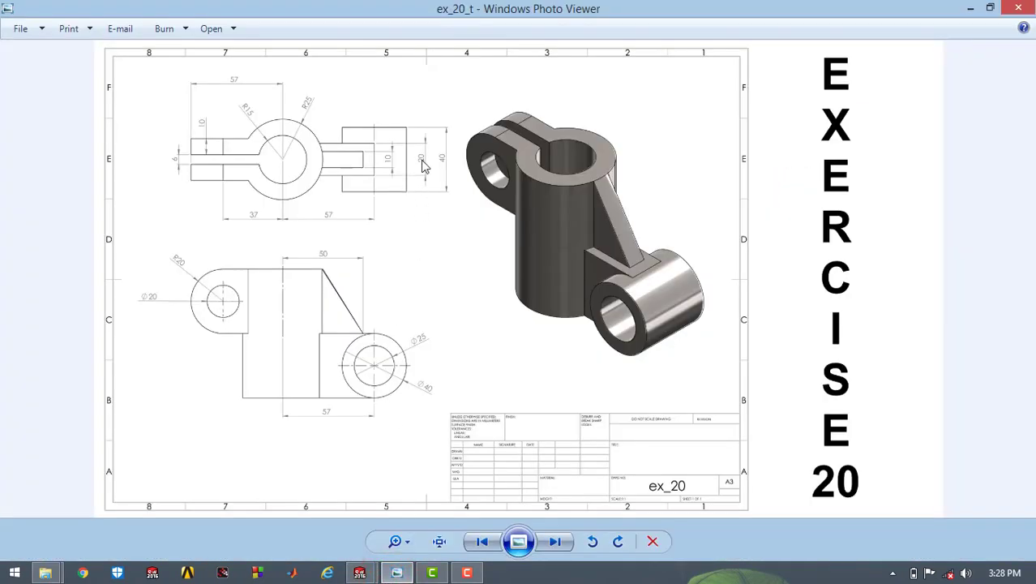
left_click(977, 8)
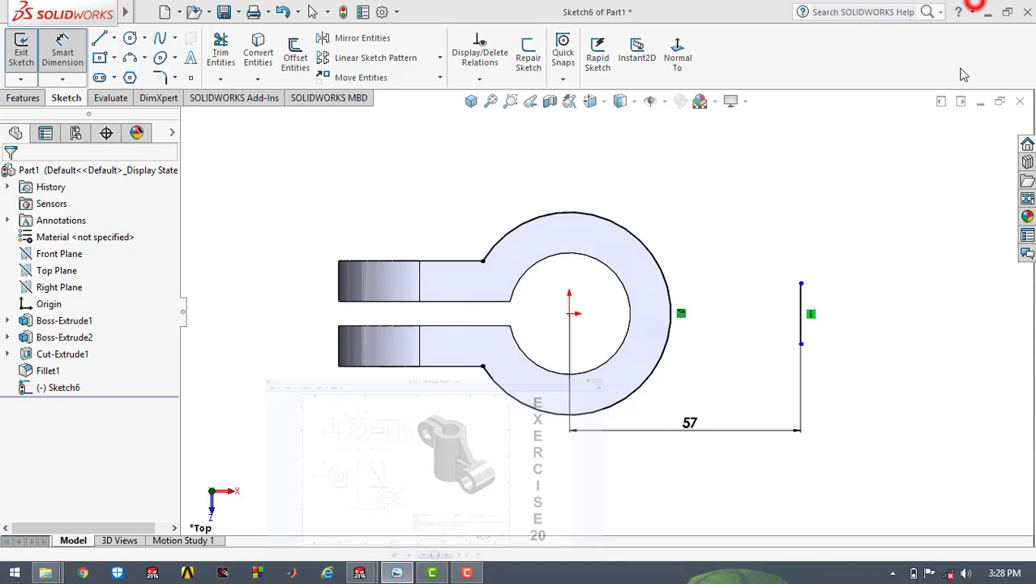
left_click(800, 298)
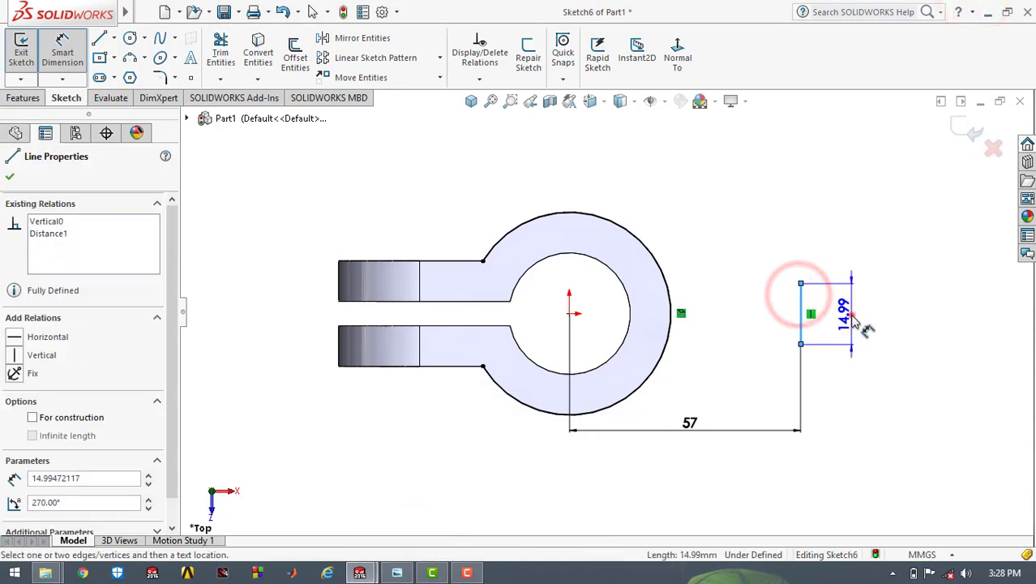
left_click(853, 319)
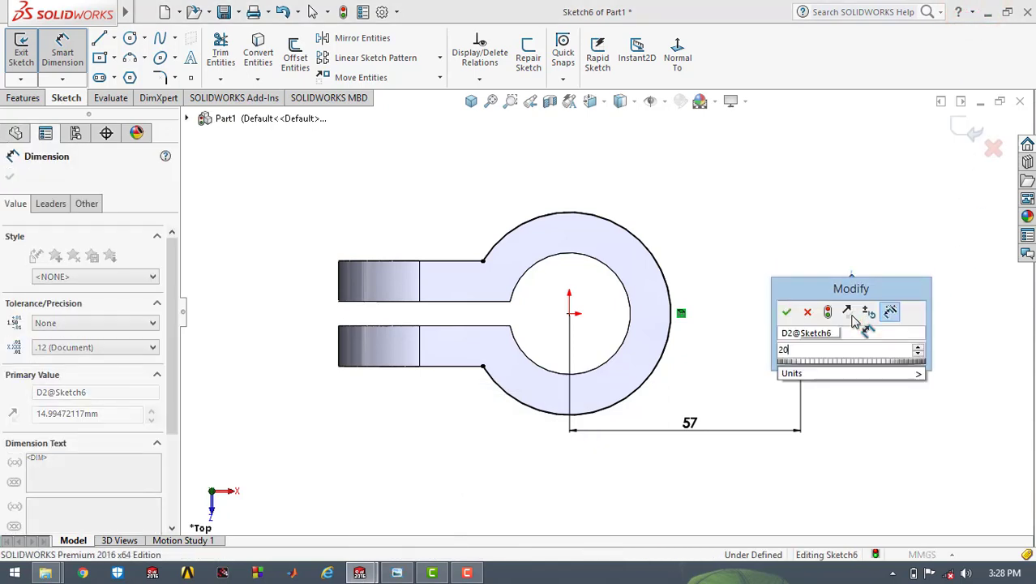
key("Return")
left_click(805, 204)
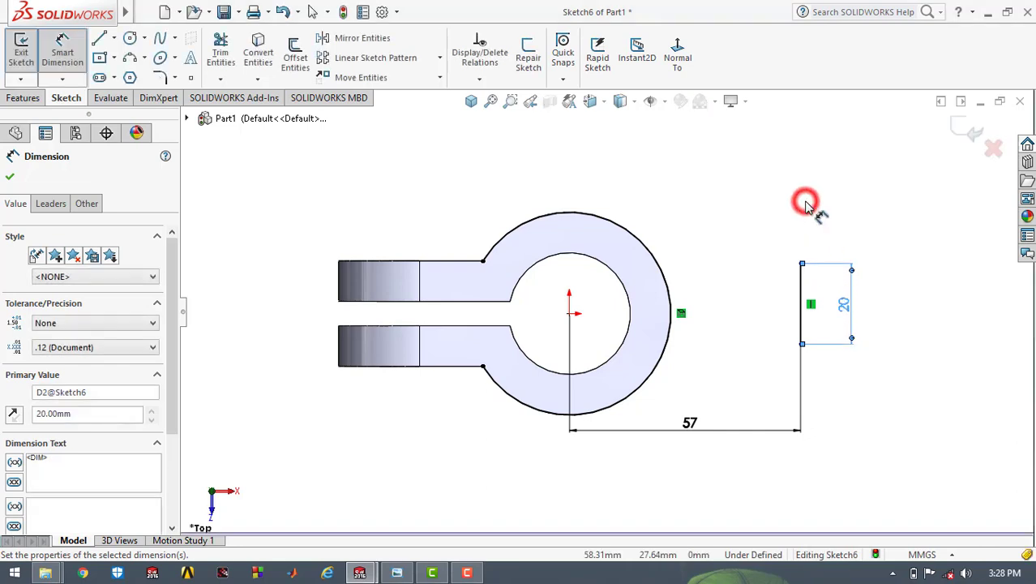
left_click(570, 314)
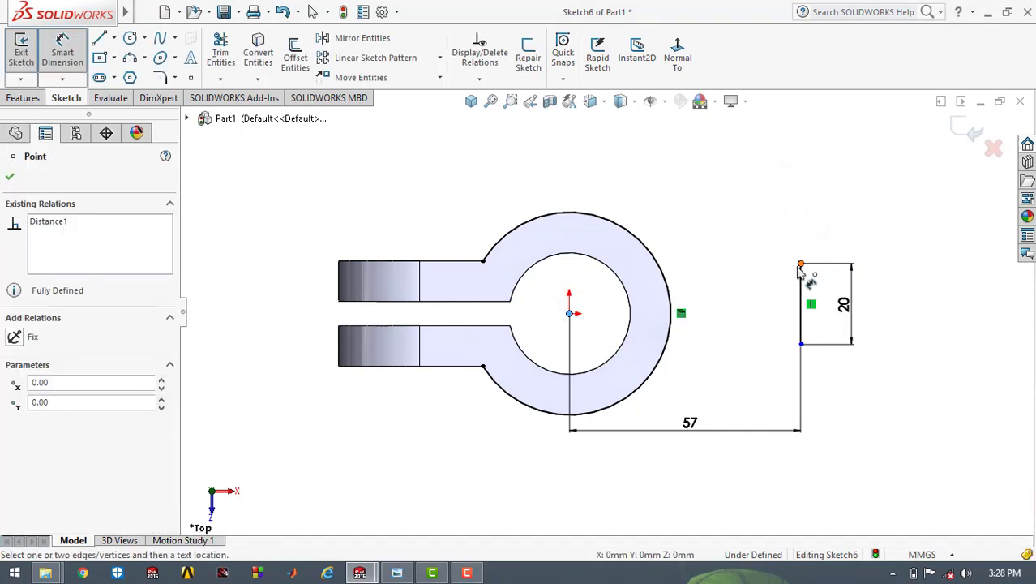
left_click(801, 265)
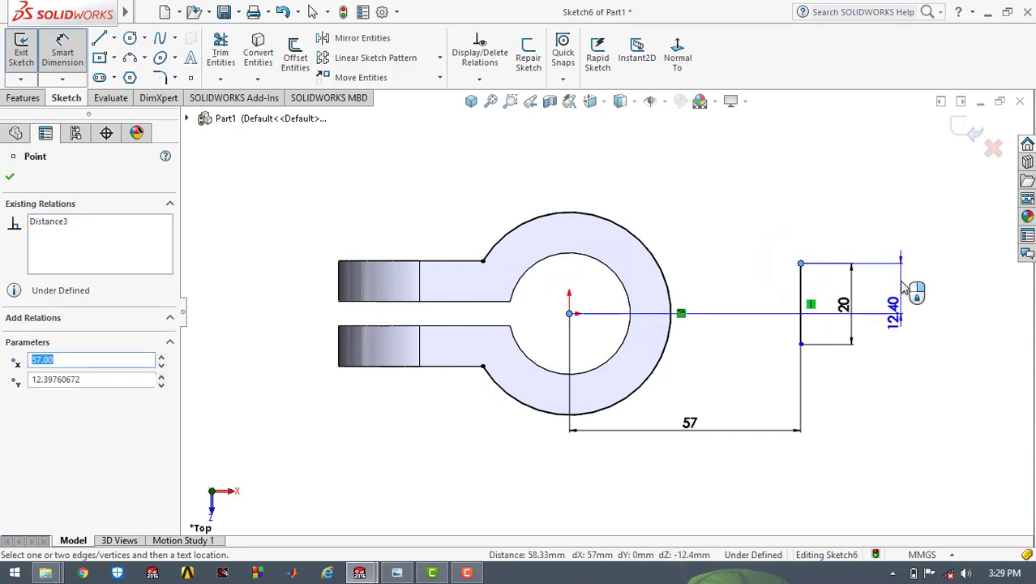
left_click(903, 284)
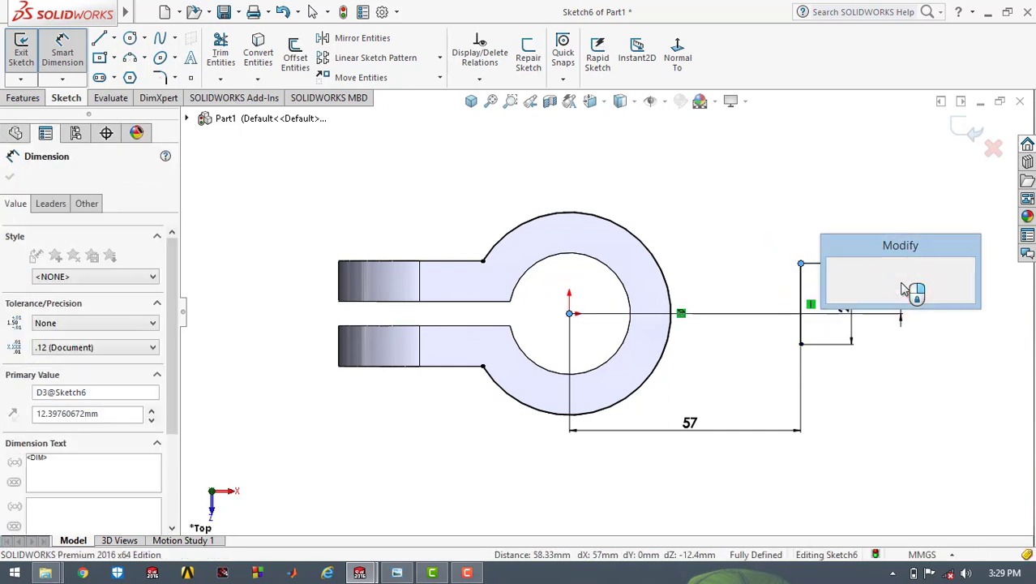
left_click(835, 276)
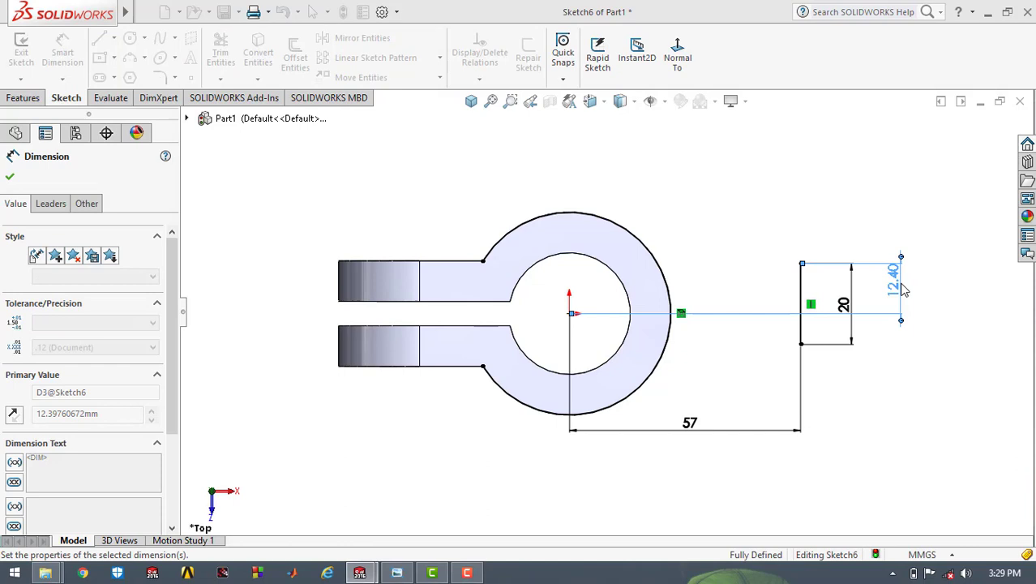
left_click(669, 172)
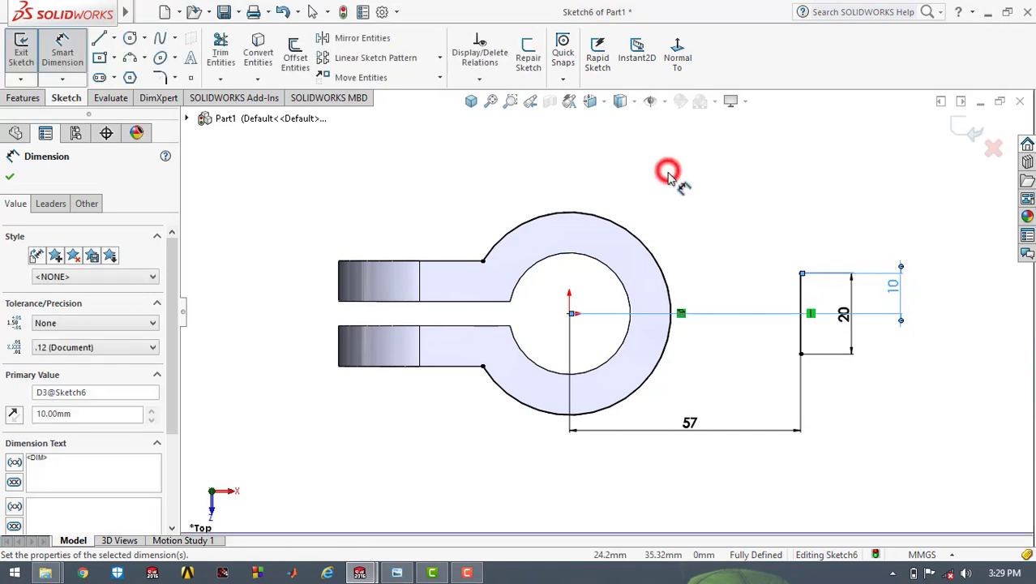
left_click(60, 50)
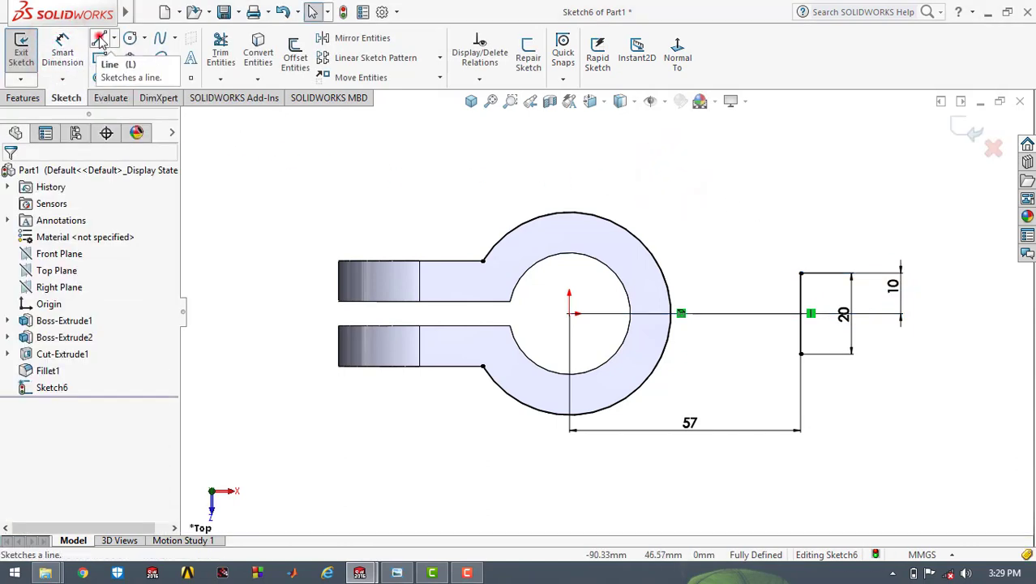
Draw horizontal lines from the top and bottom ends of the vertical line into the boss circle.
left_click(100, 39)
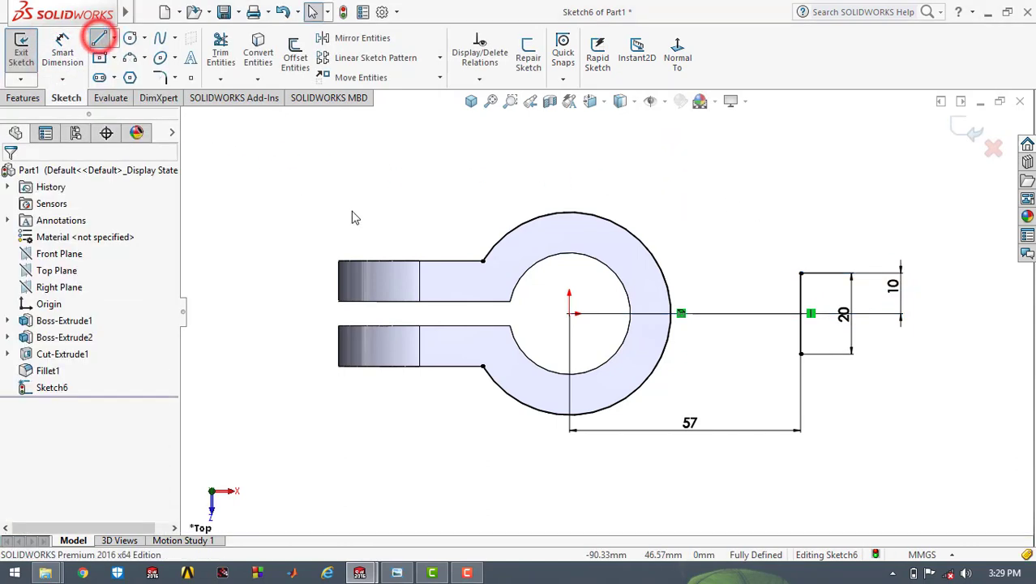
left_click(800, 274)
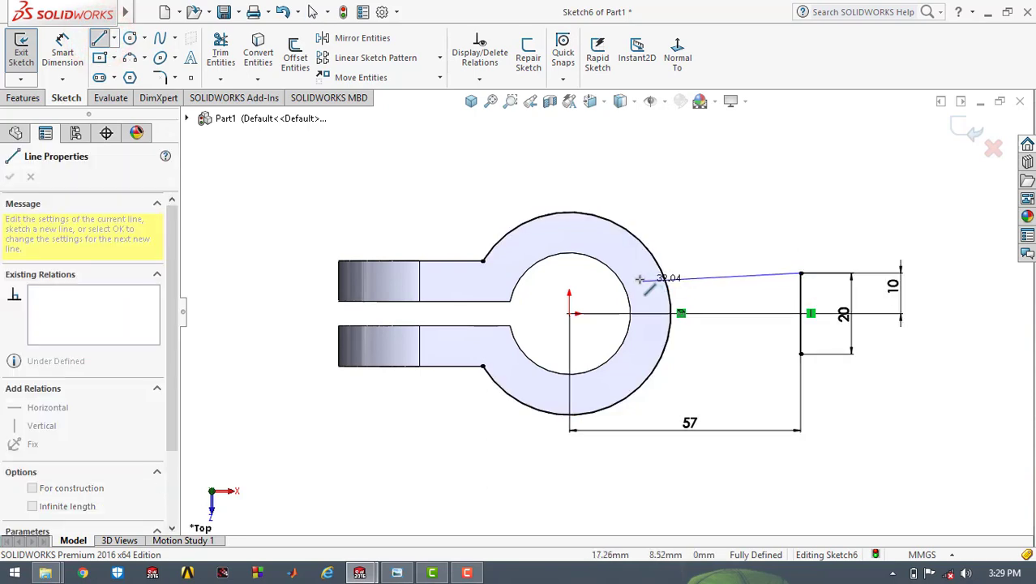
left_click(638, 274)
key("Escape")
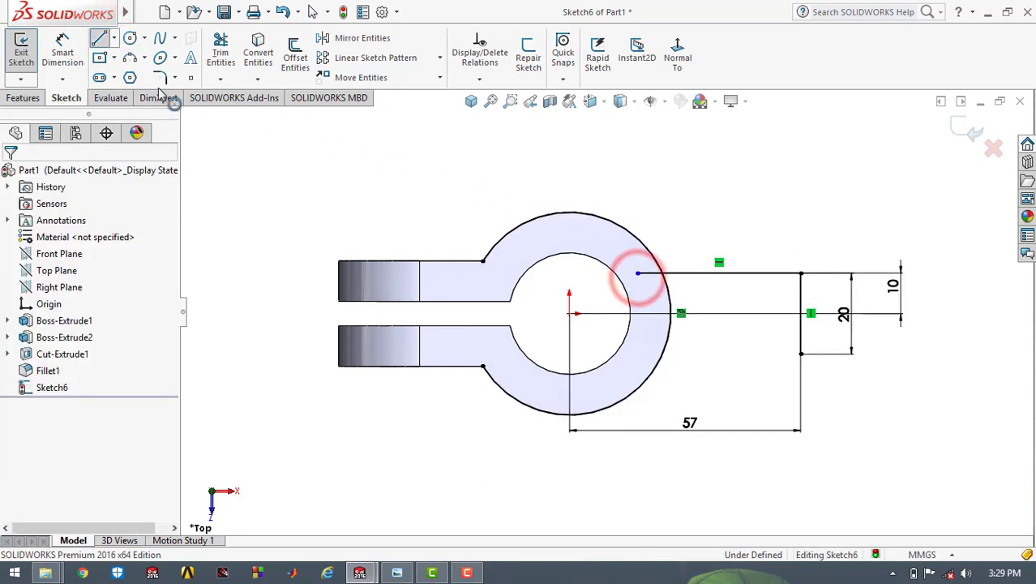
left_click(99, 39)
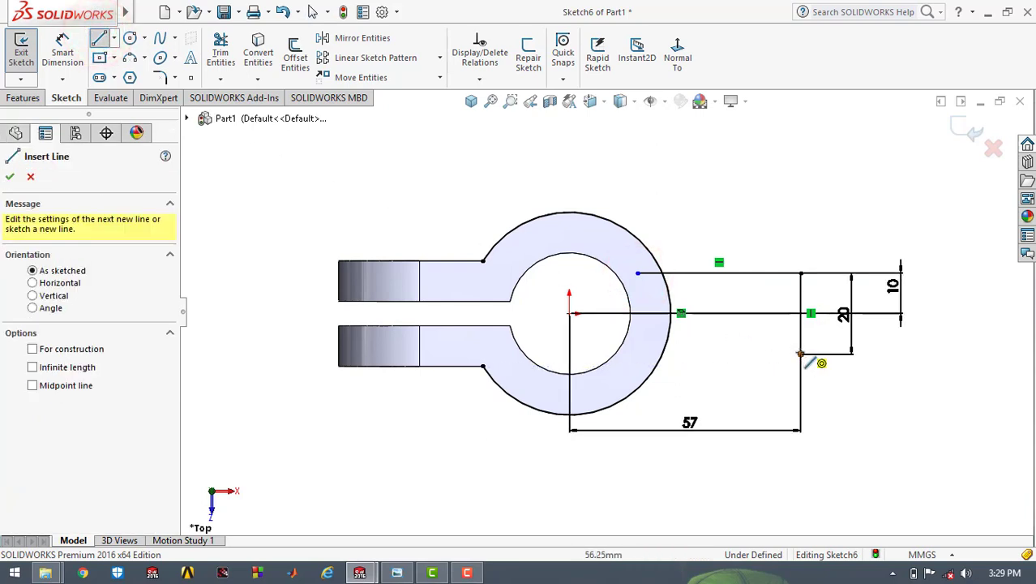
left_click(800, 353)
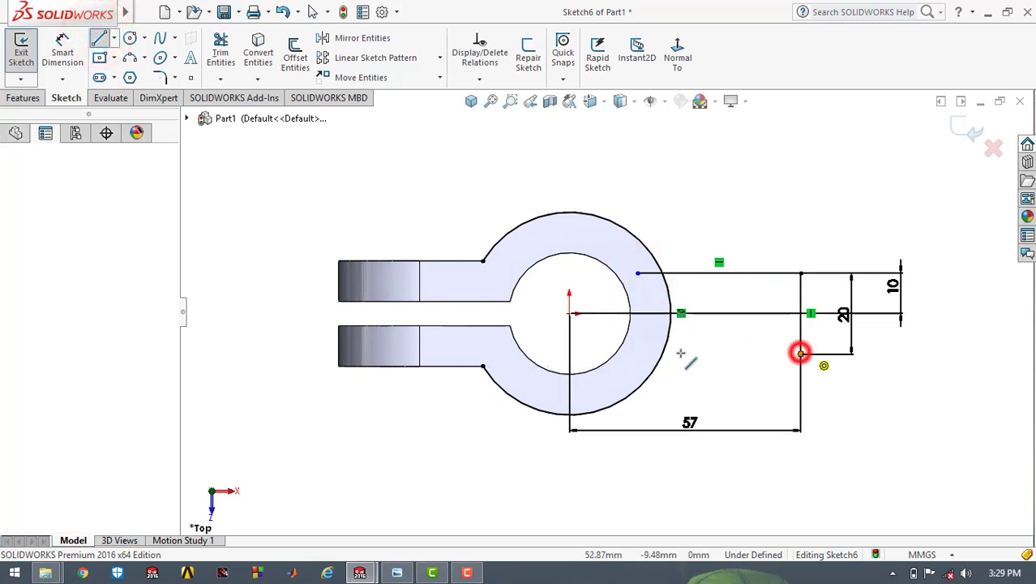
left_click(625, 353)
key("Escape")
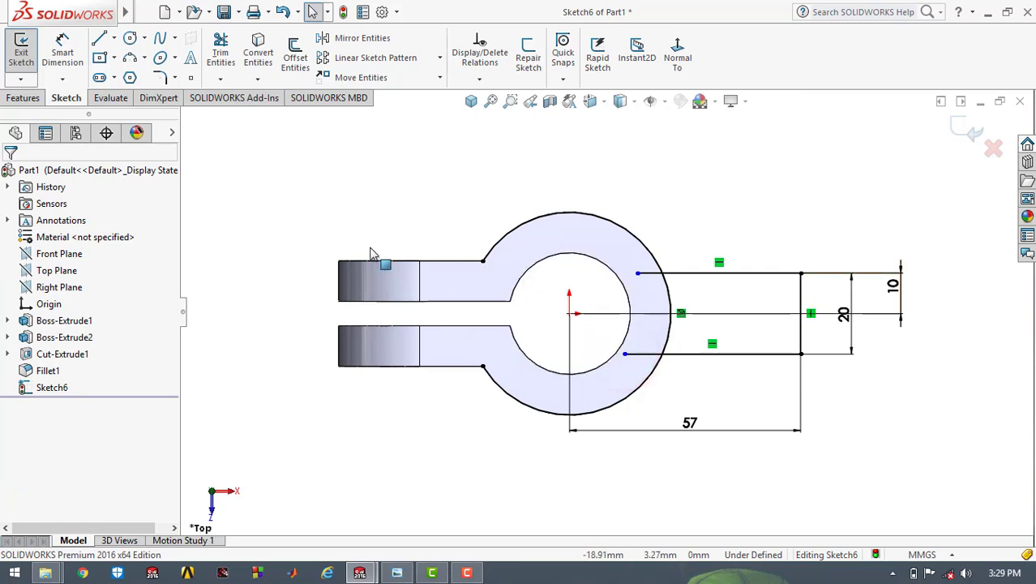
Power-trim the line portions inside the boss so both lines stop at its outer edge.
left_click(219, 55)
scroll(678, 225, "down", 2)
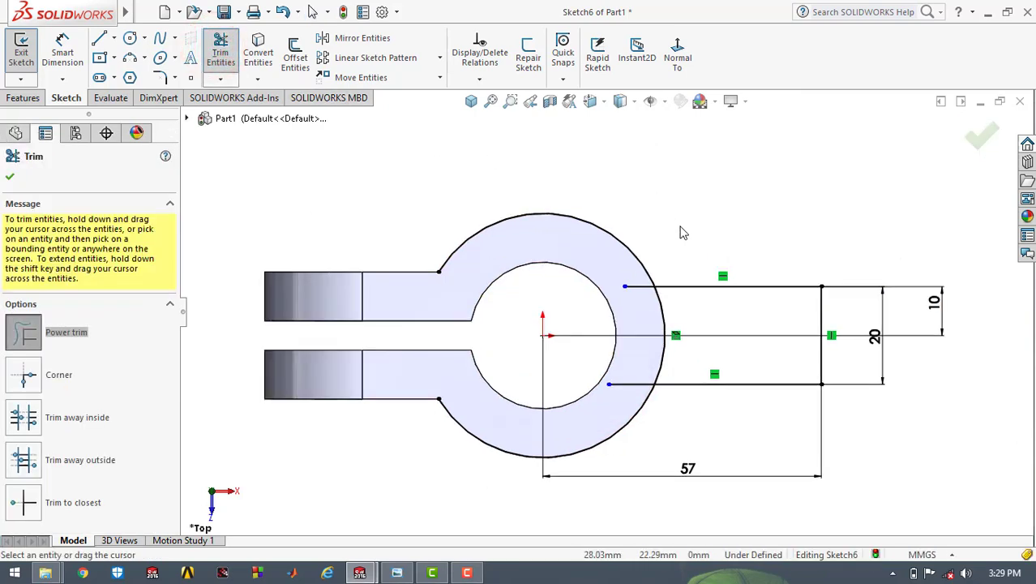
mouse_move(636, 211)
left_mouse_down()
mouse_move(624, 264)
mouse_move(637, 313)
mouse_move(620, 464)
left_mouse_up()
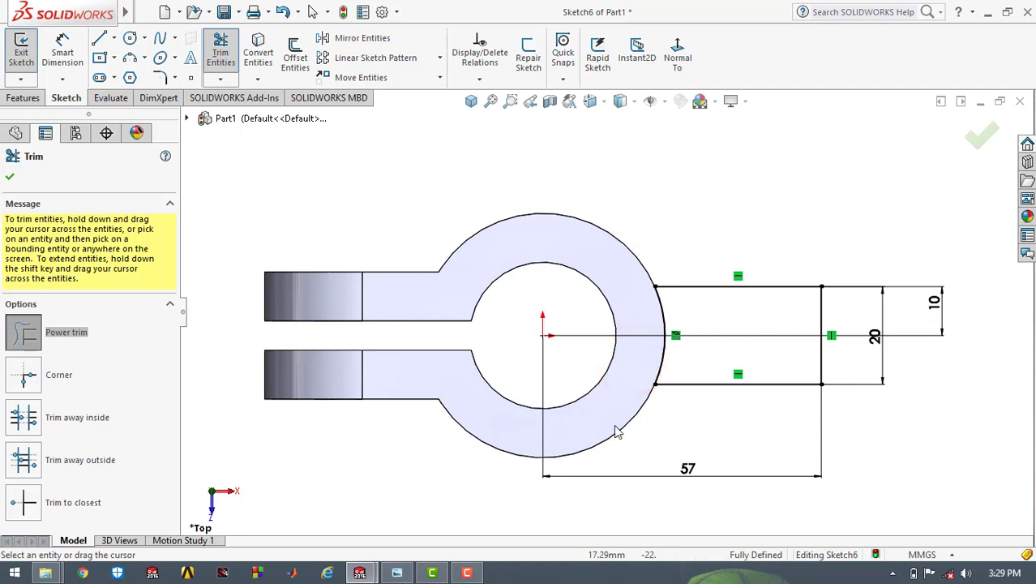
left_click(24, 98)
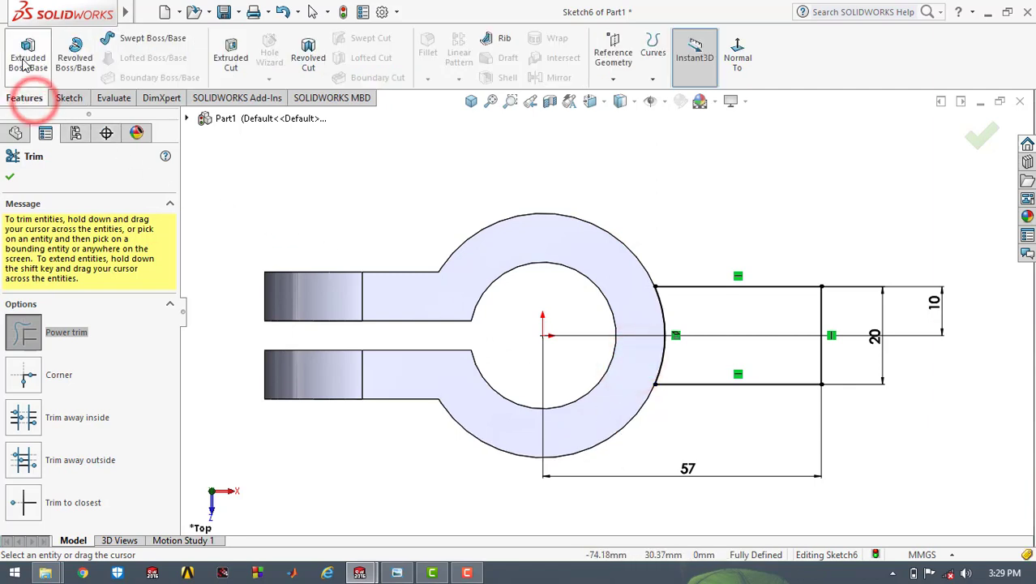
Extrude Sketch6 Blind 40 mm, merged with the boss, as Boss-Extrude4.
left_click(24, 65)
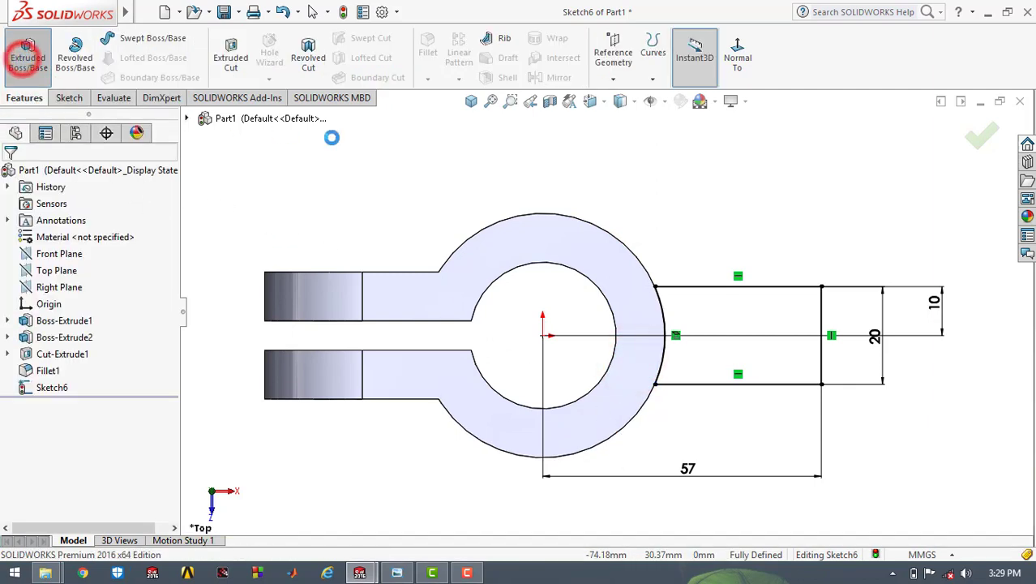
left_click(470, 101)
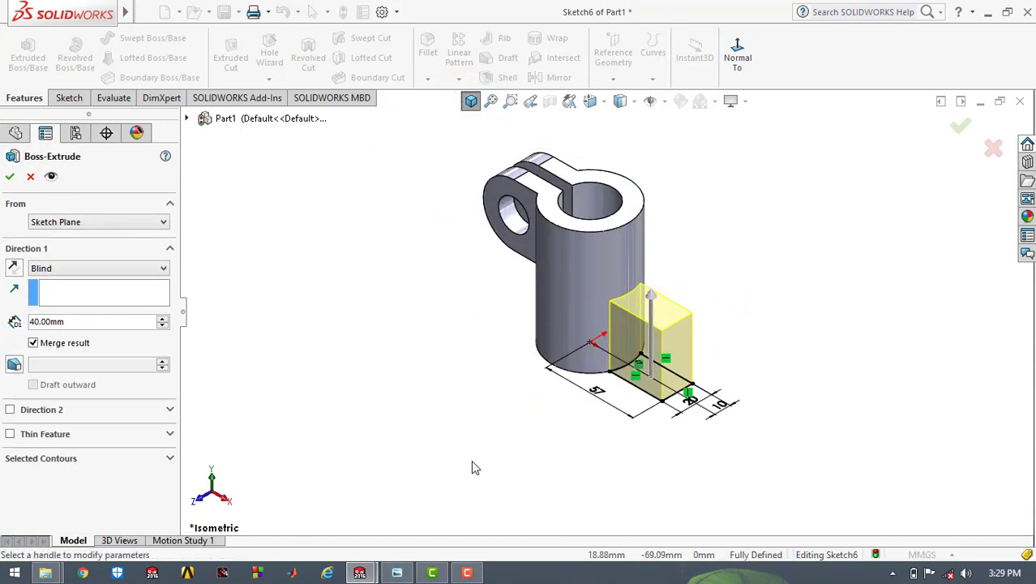
left_click(397, 574)
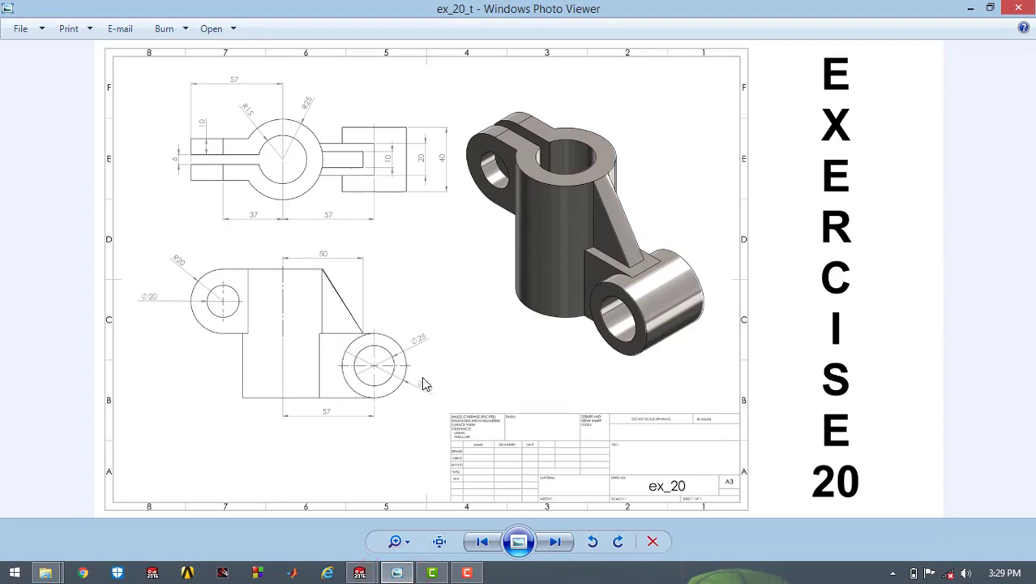
left_click(975, 8)
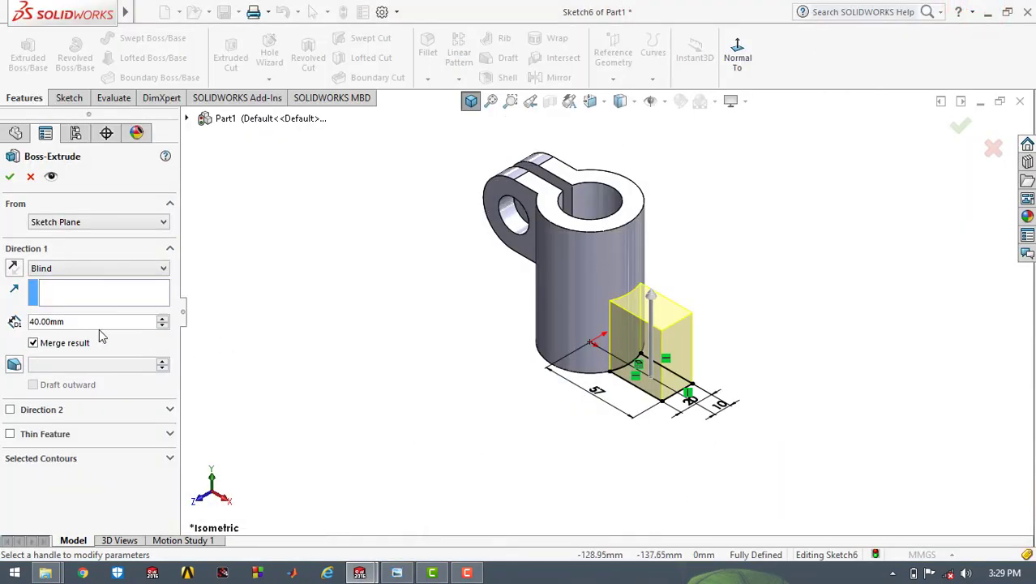
left_click(10, 176)
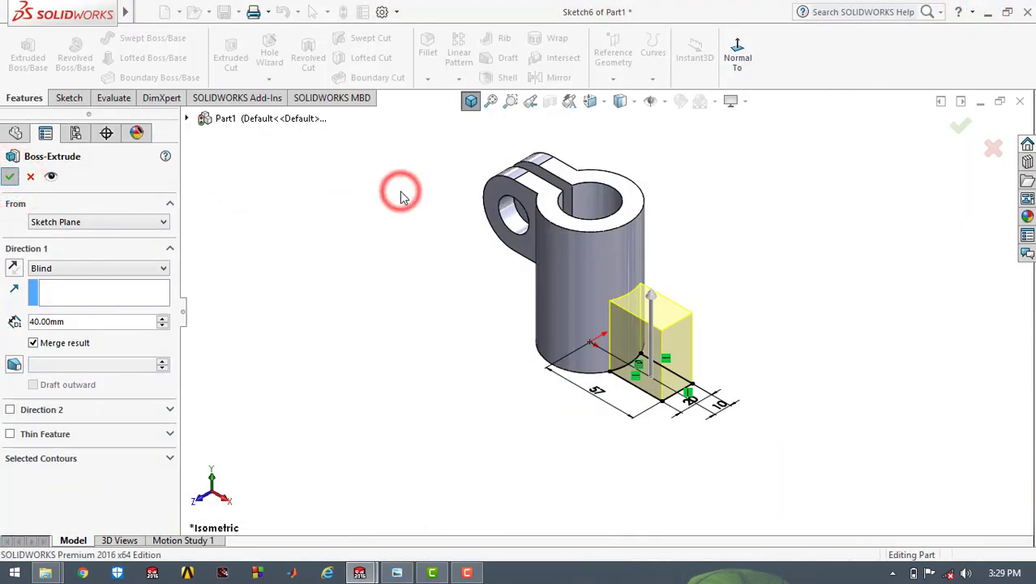
left_click(471, 102)
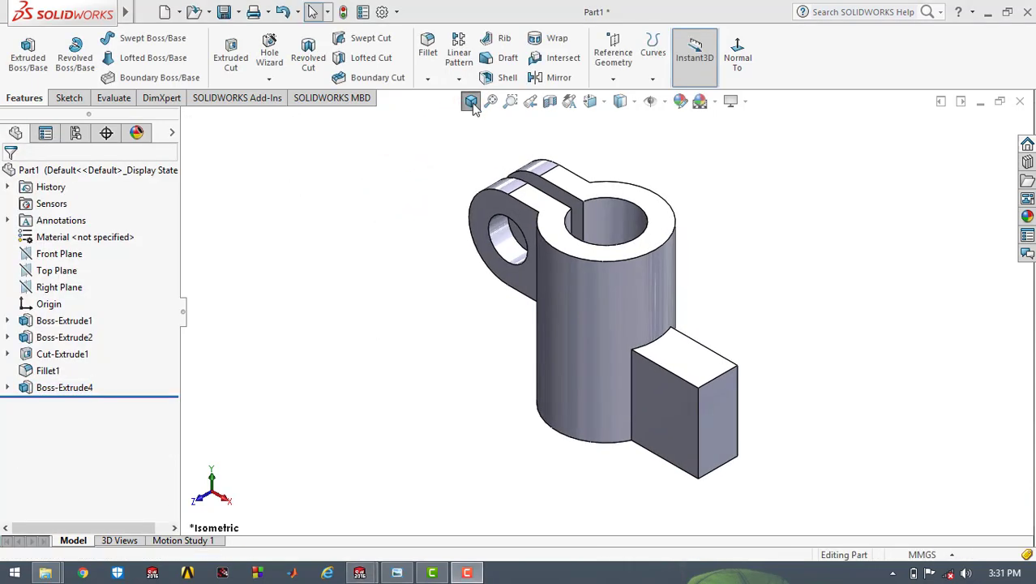
After checking the reference drawing, start a new sketch on Front Plane, viewed normal to it.
left_click(395, 574)
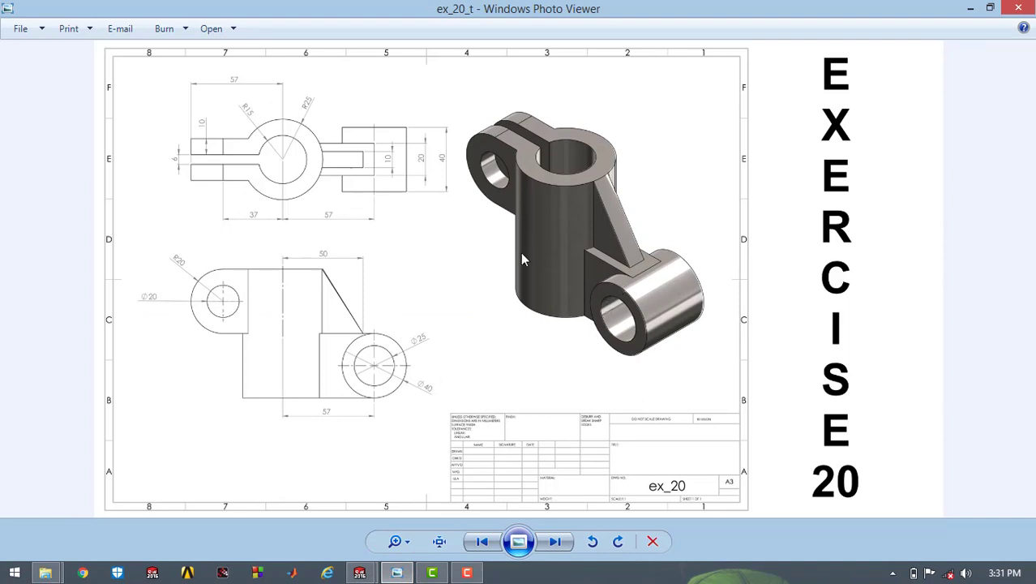
left_click(967, 8)
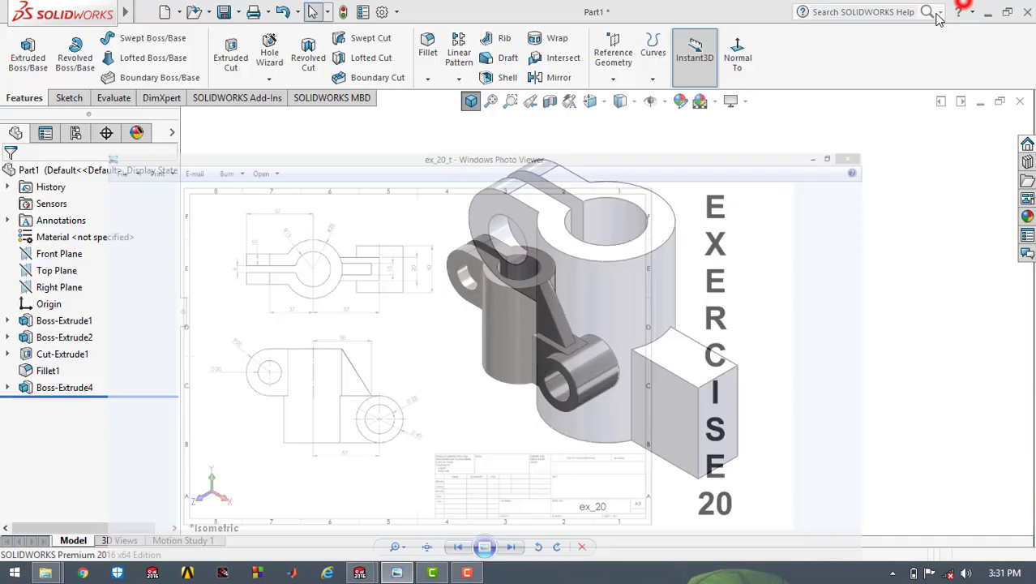
left_click(68, 98)
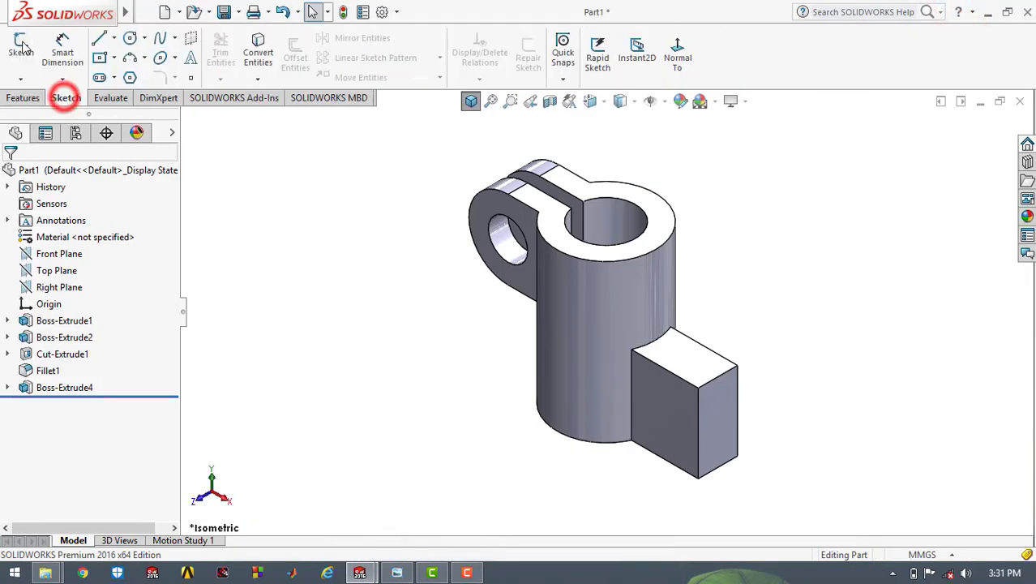
left_click(21, 42)
left_click(186, 120)
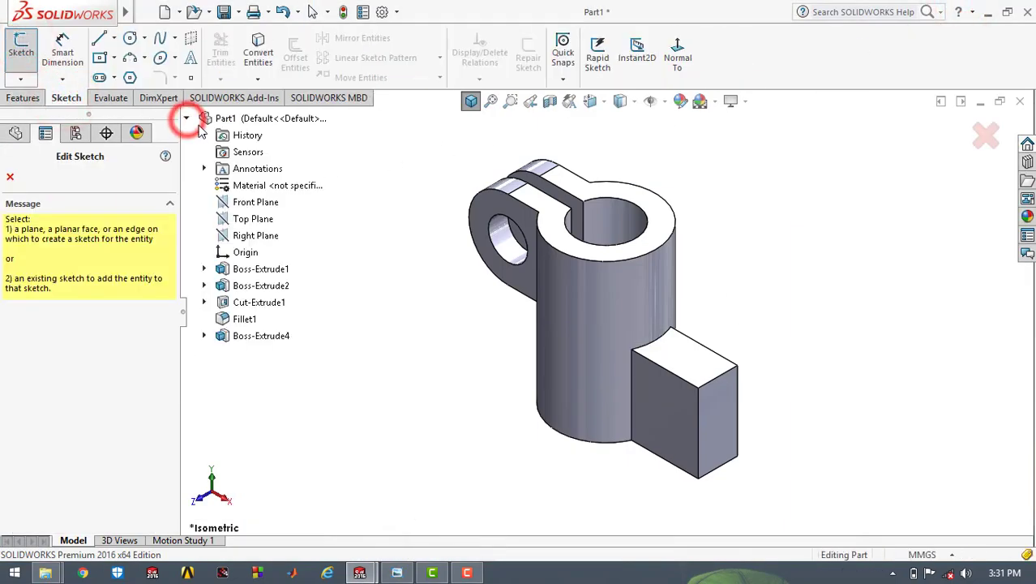
left_click(246, 205)
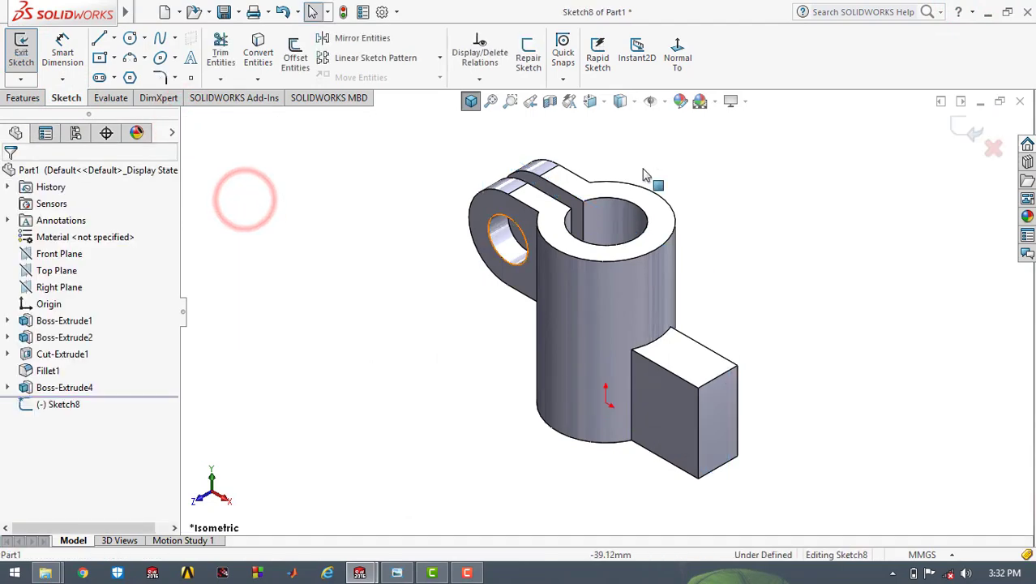
left_click(676, 55)
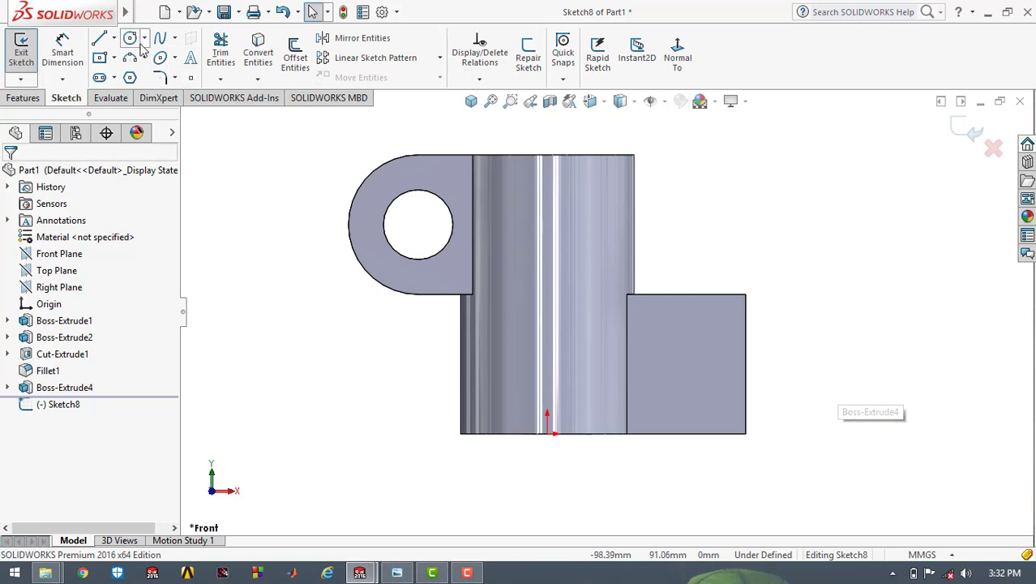
Draw a radius-20 circle centred on the midpoint of the arm's end edge.
left_click(144, 38)
left_click(154, 57)
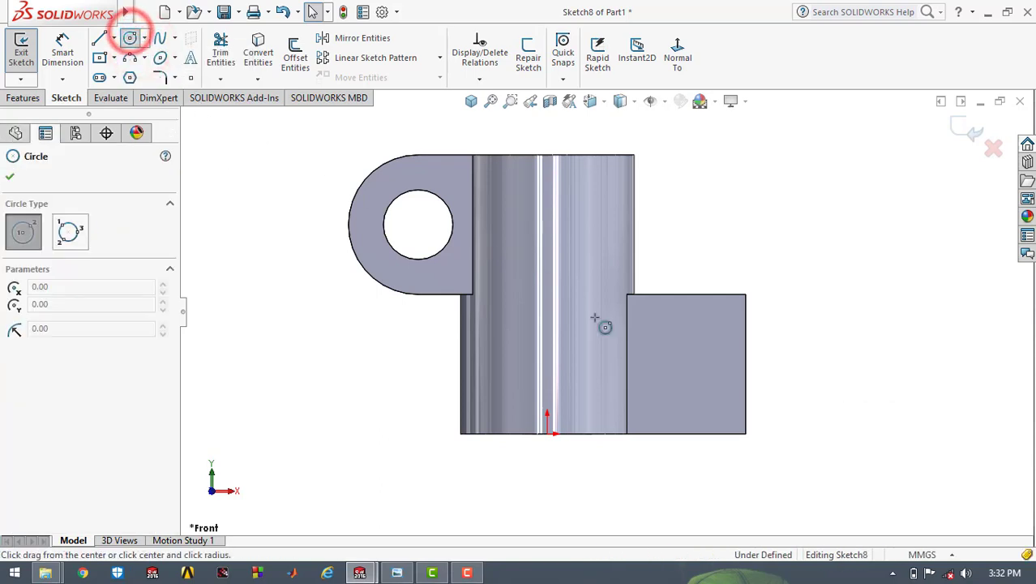
left_click(744, 362)
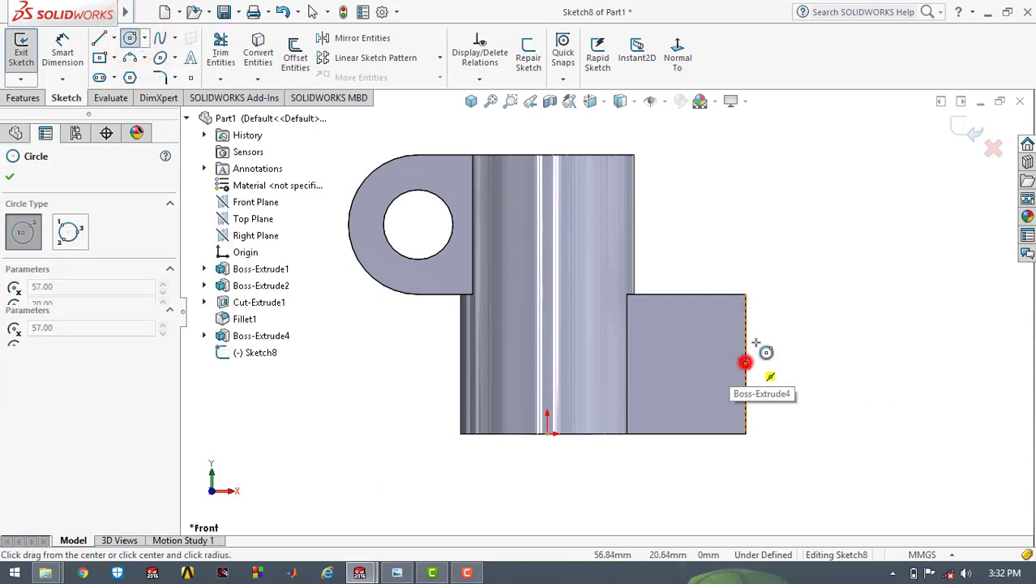
left_click(744, 294)
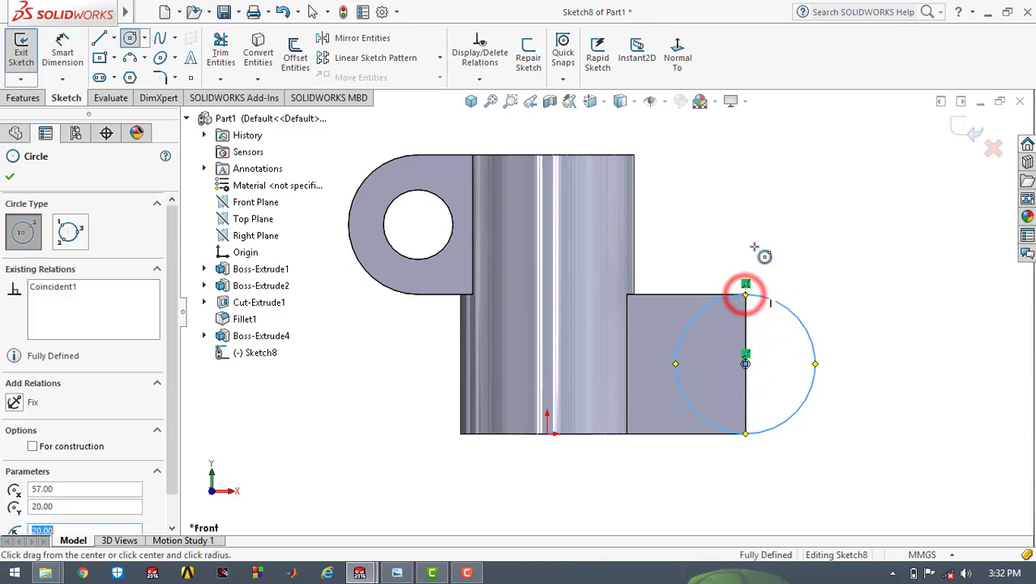
key("Escape")
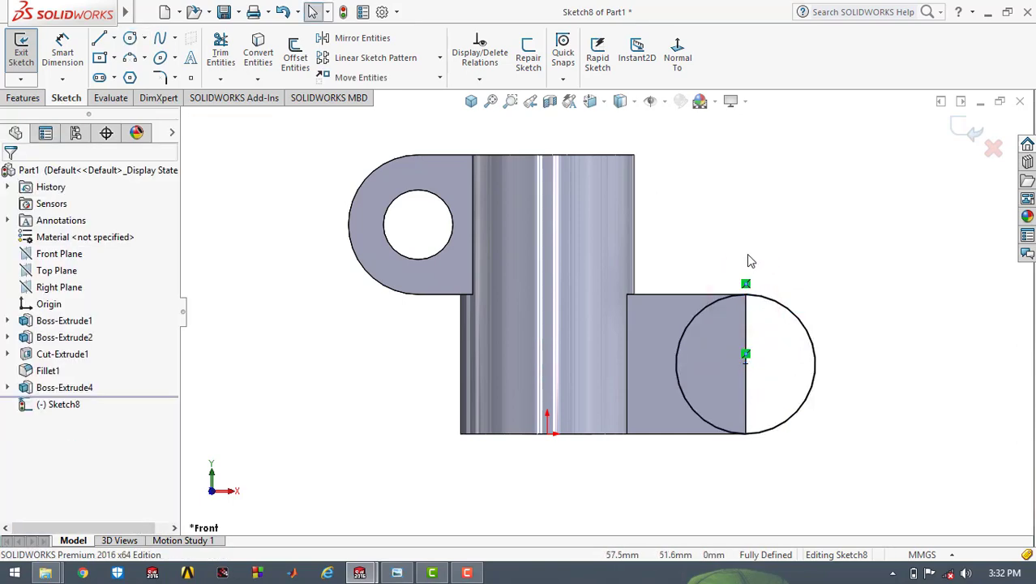
left_click(471, 100)
Extrude the radius-20 circle 40 mm Mid Plane into a cylinder across the arm's end.
left_click(18, 97)
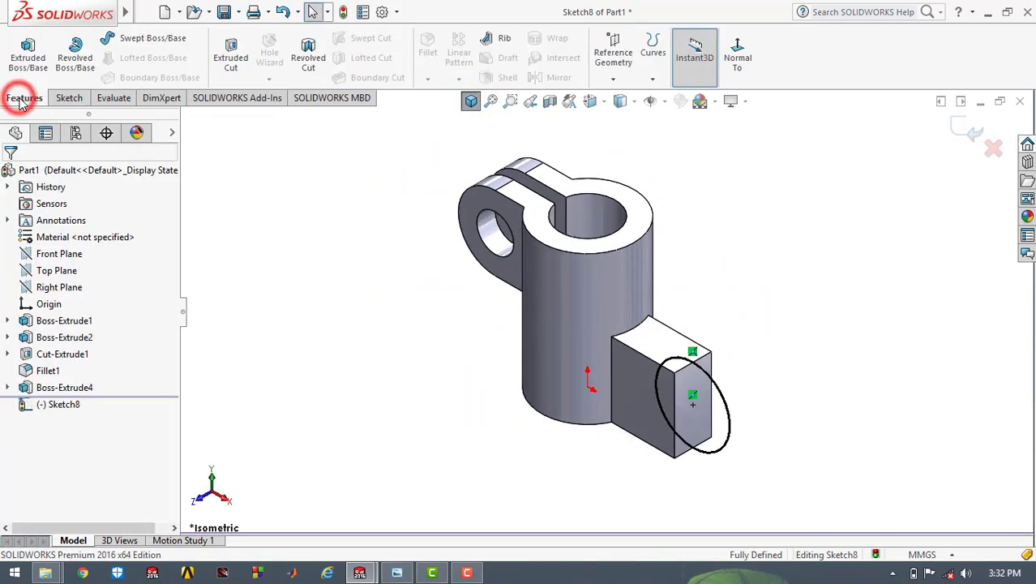
left_click(31, 50)
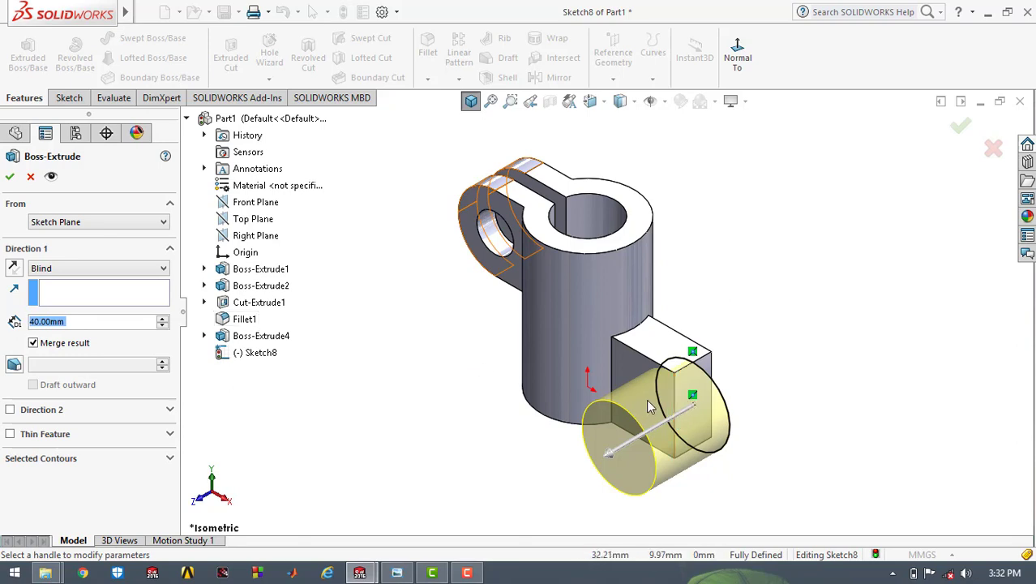
left_click(77, 268)
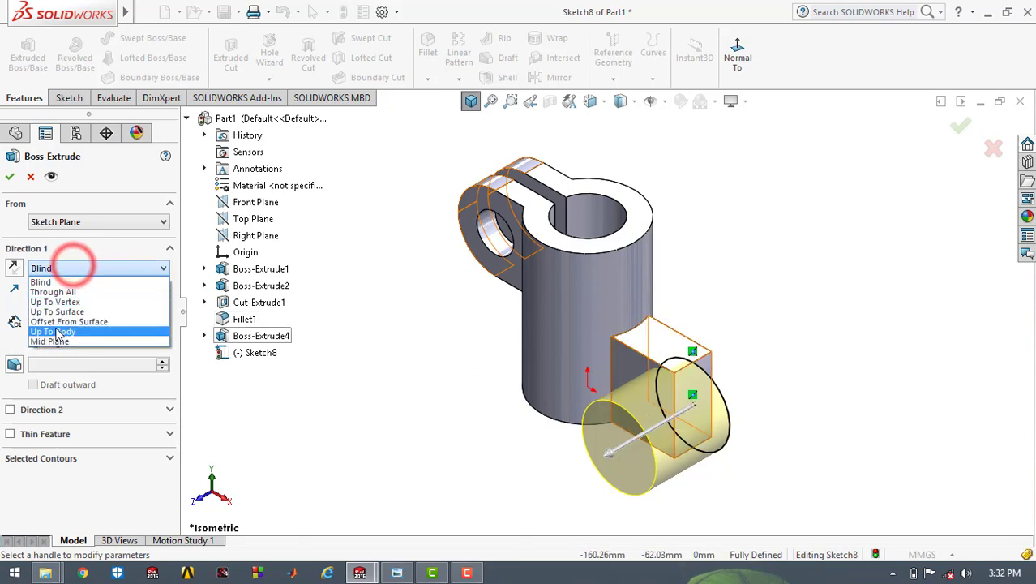
left_click(55, 341)
left_click(10, 176)
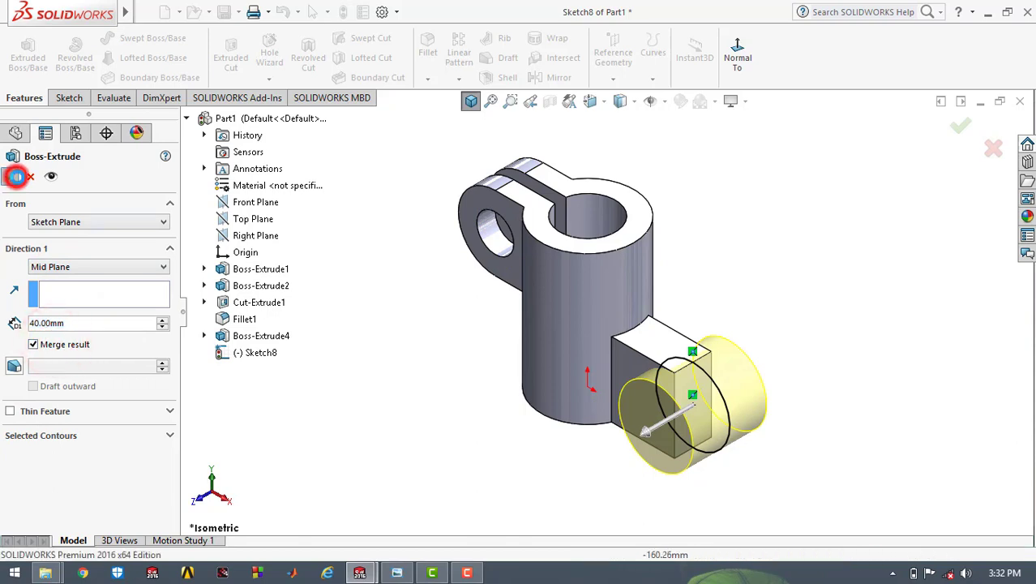
left_click(470, 150)
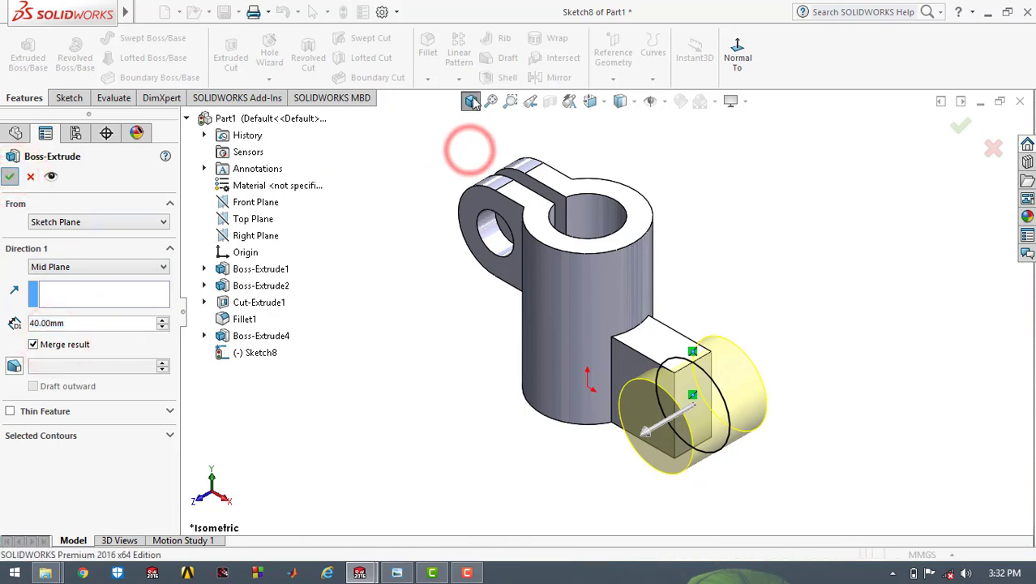
left_click(471, 100)
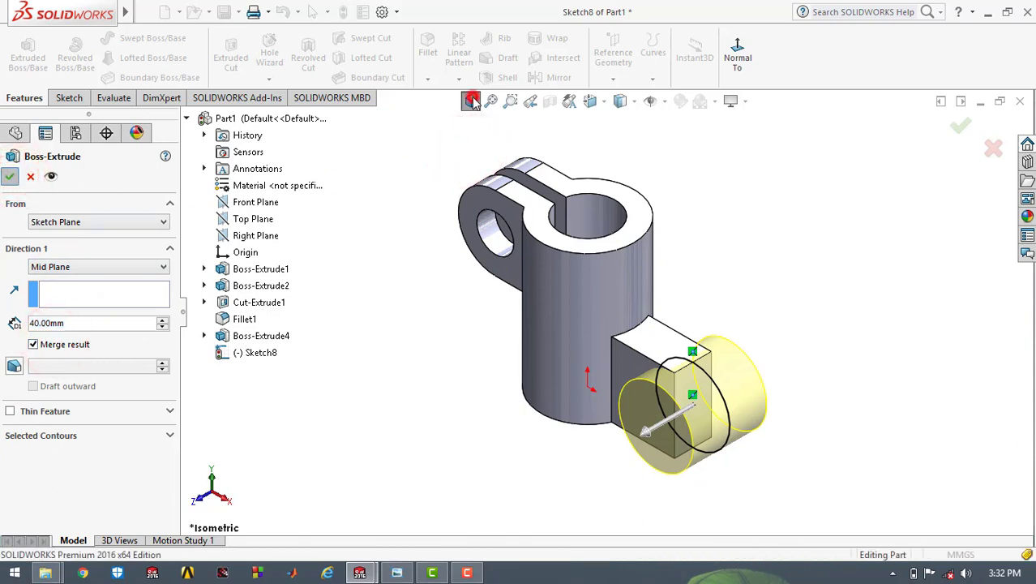
left_click(392, 573)
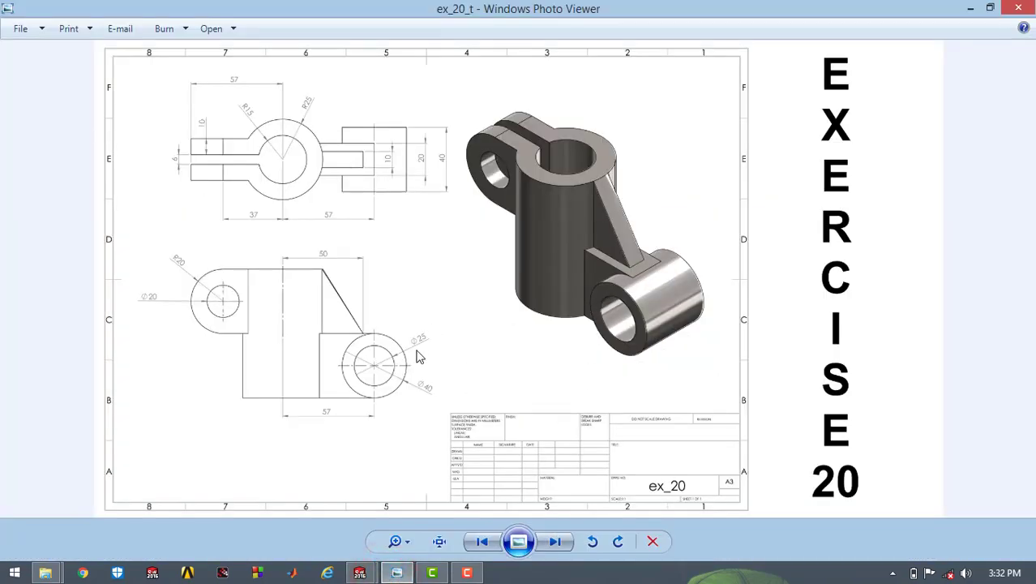
left_click(965, 7)
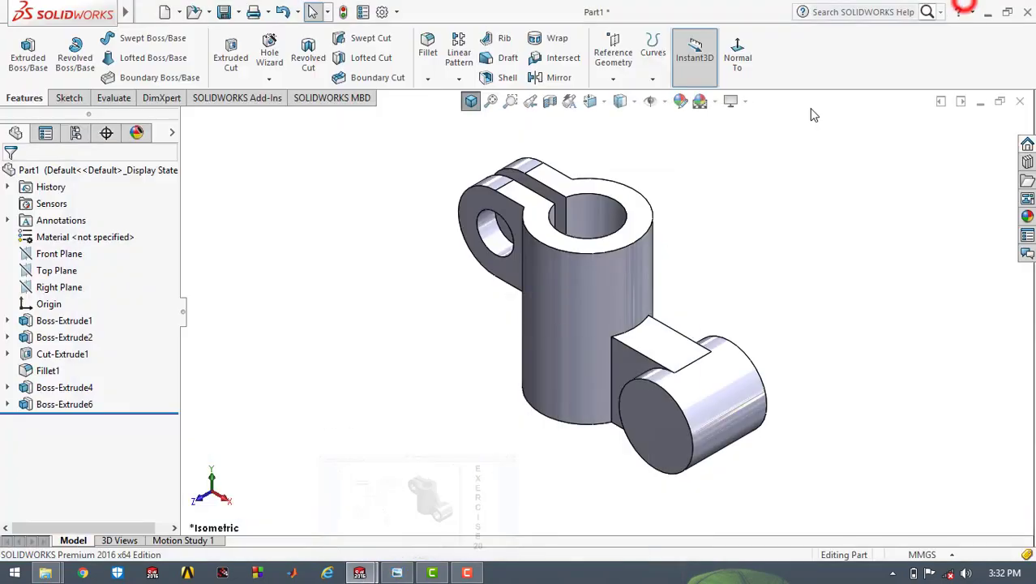
Start a sketch on the cylindrical boss's end face and draw a circle at its centre.
left_click(78, 96)
left_click(21, 45)
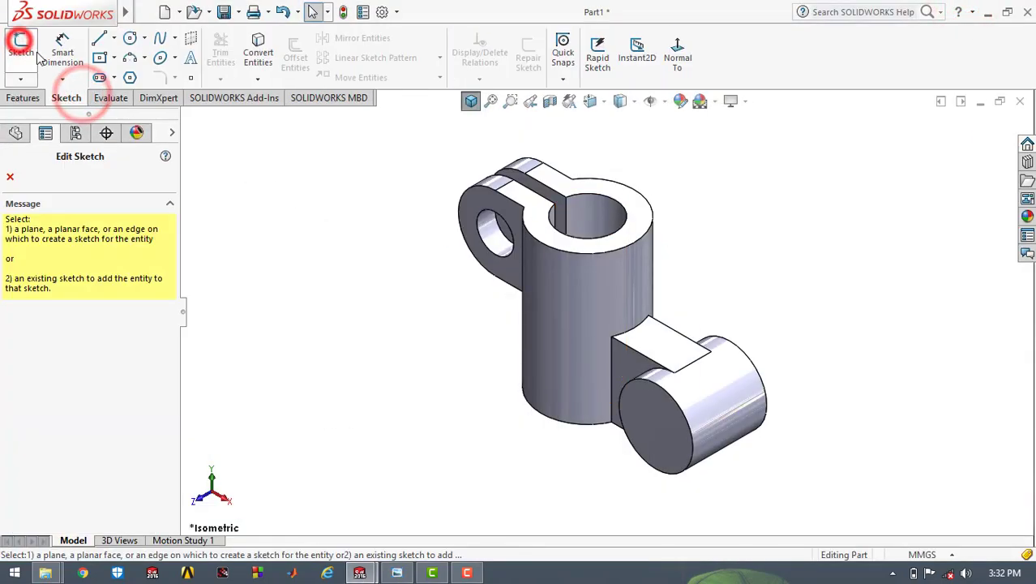
left_click(646, 416)
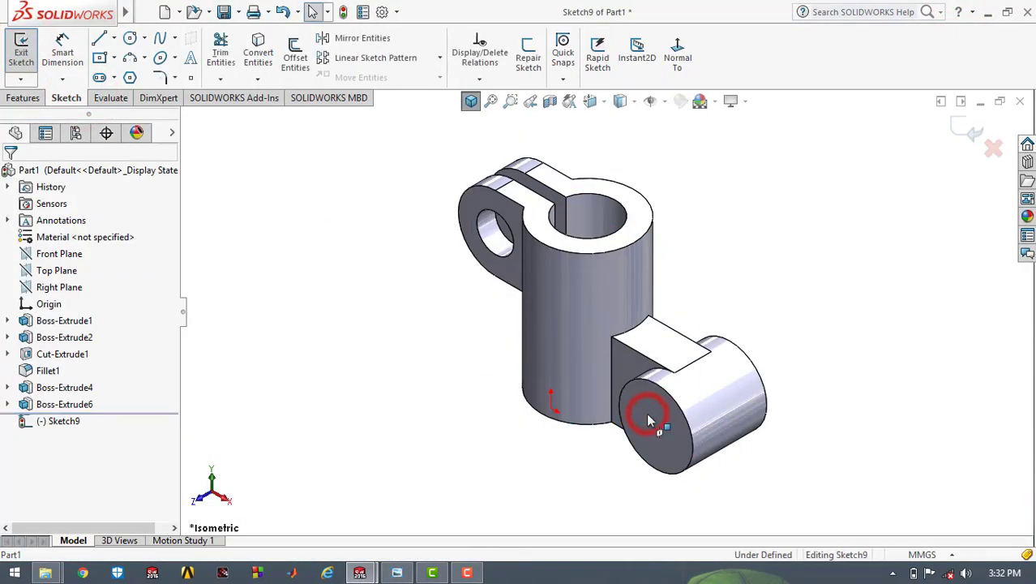
left_click(678, 48)
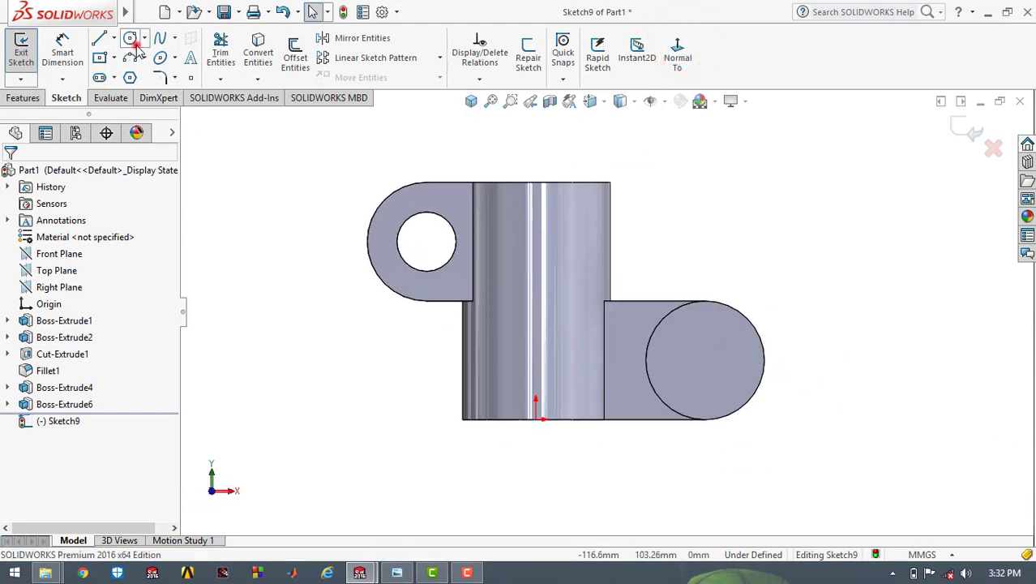
left_click(132, 41)
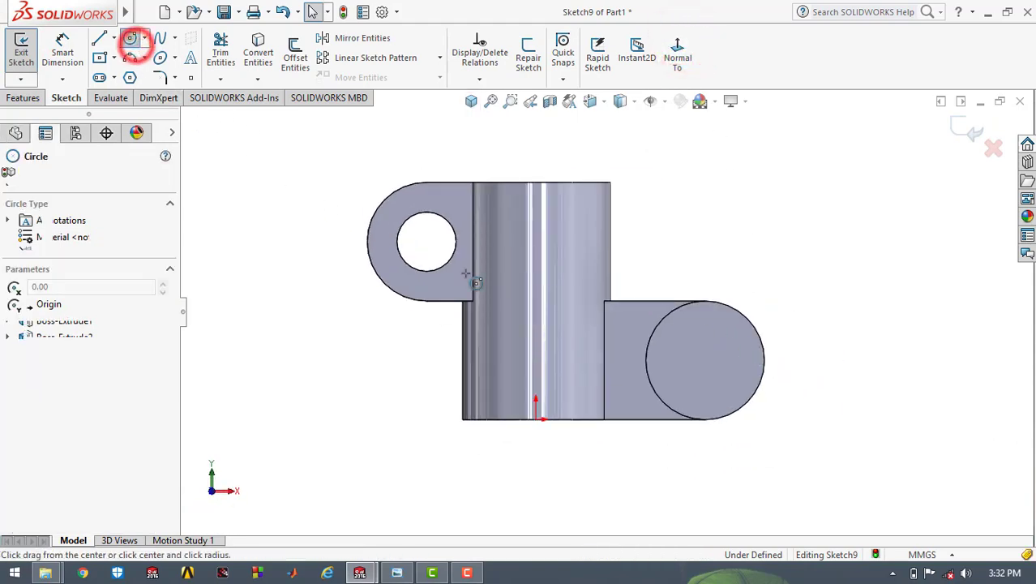
left_click(705, 360)
left_click(721, 338)
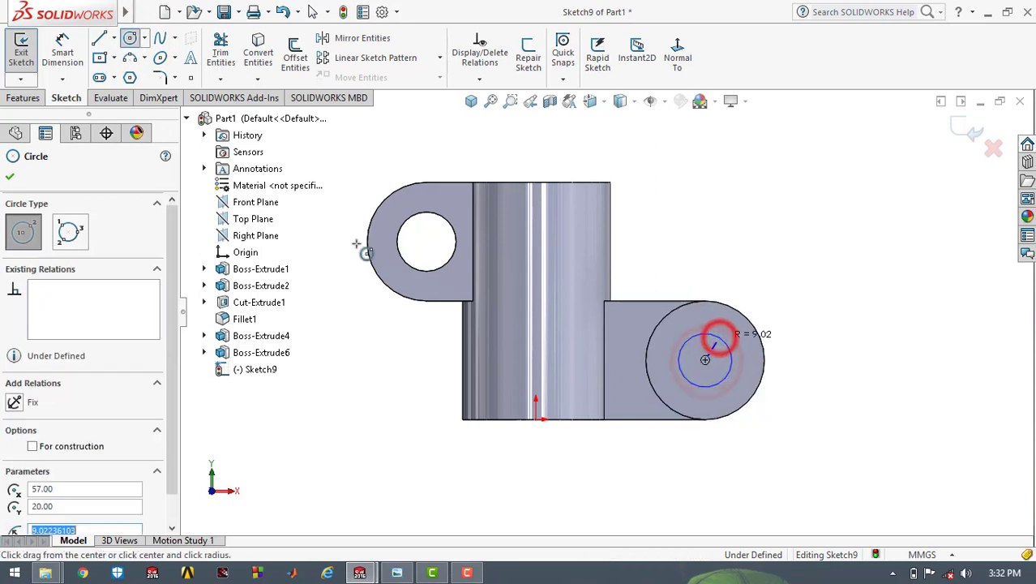
left_click(10, 173)
Dimension the circle's diameter to 25 mm.
left_click(63, 50)
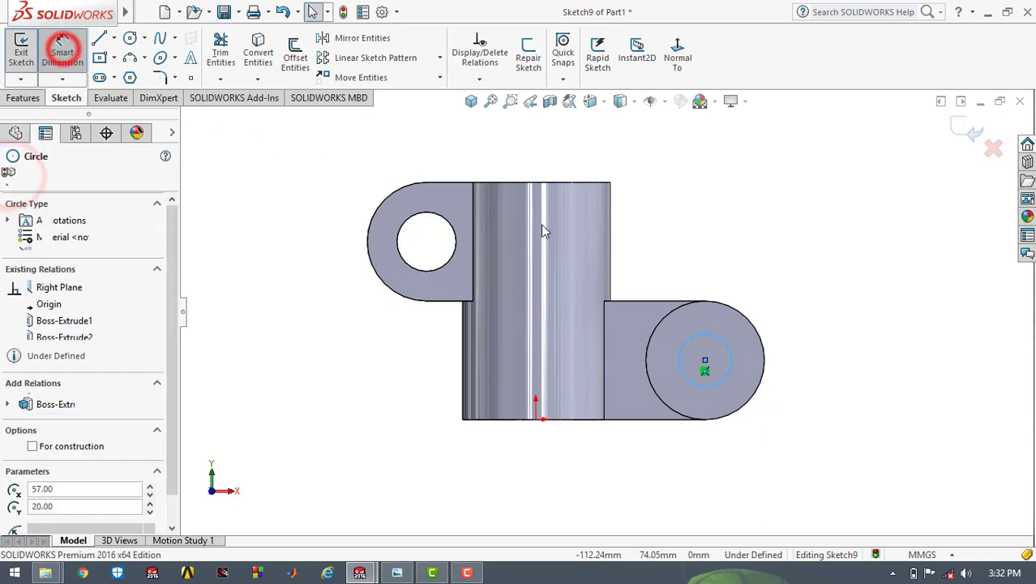
left_click(801, 296)
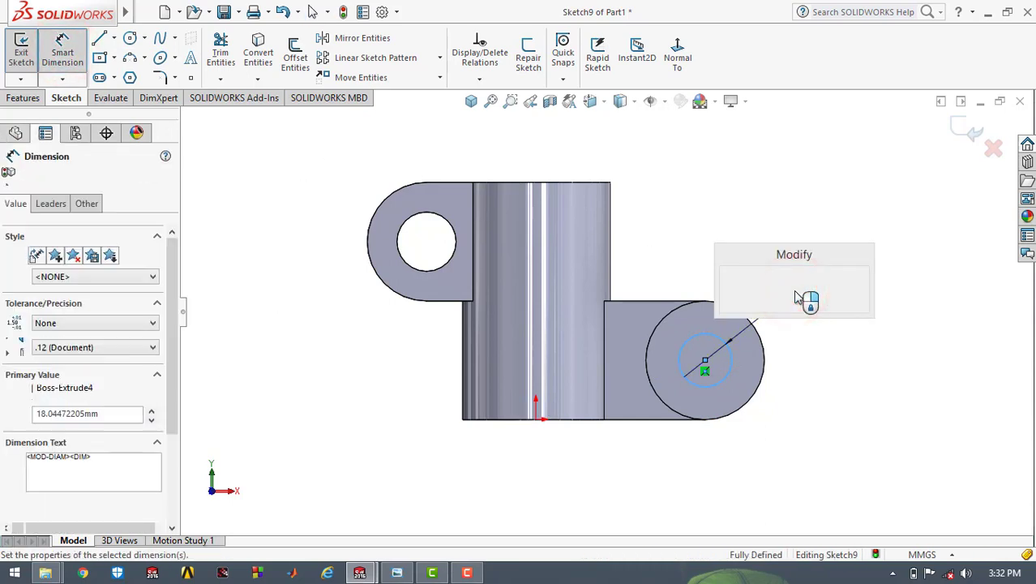
type("25")
key("Escape")
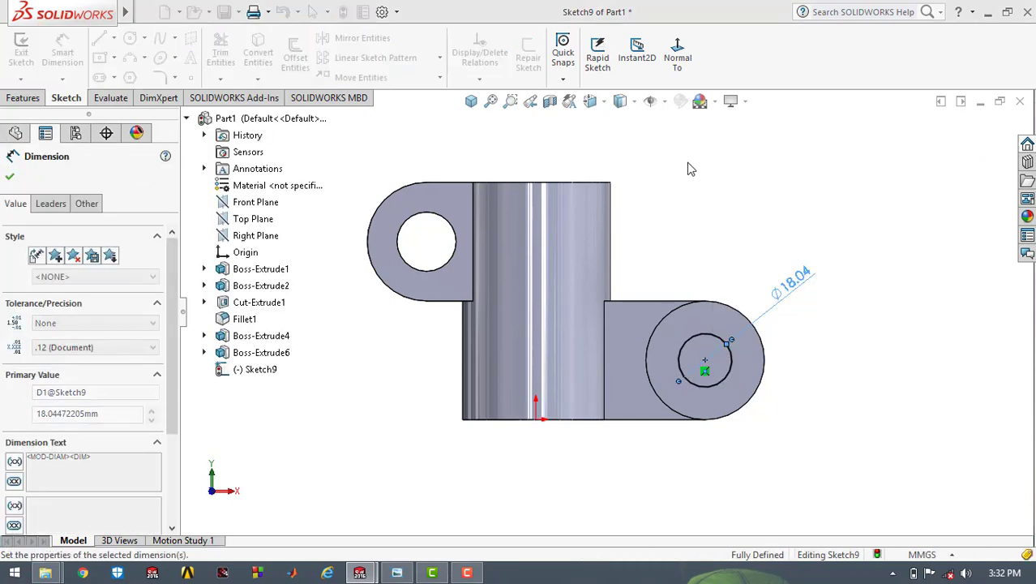
left_click(687, 165)
Cut the Ø25 circle Through All the cylindrical boss as Cut-Extrude2.
left_click(24, 99)
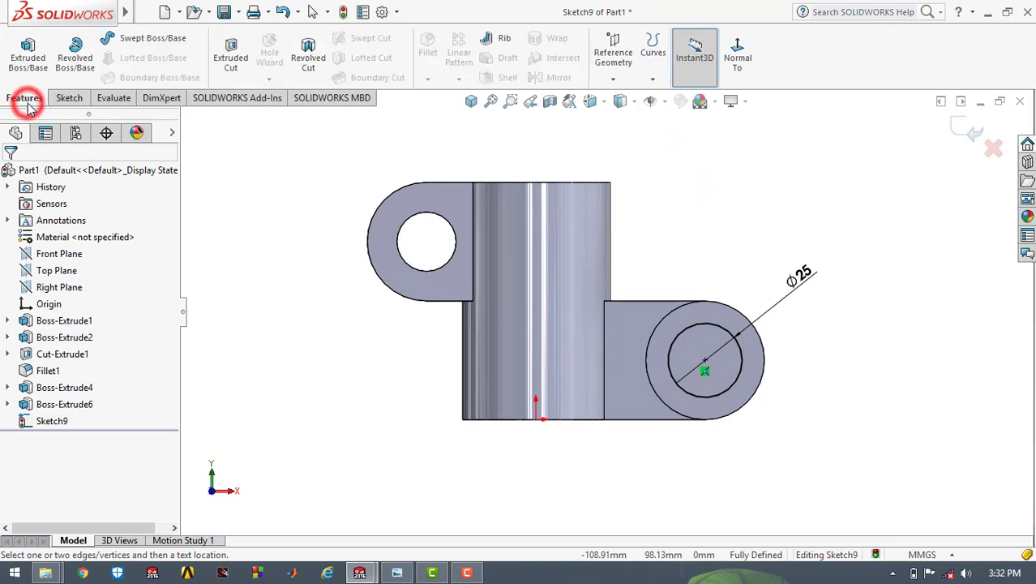
left_click(231, 57)
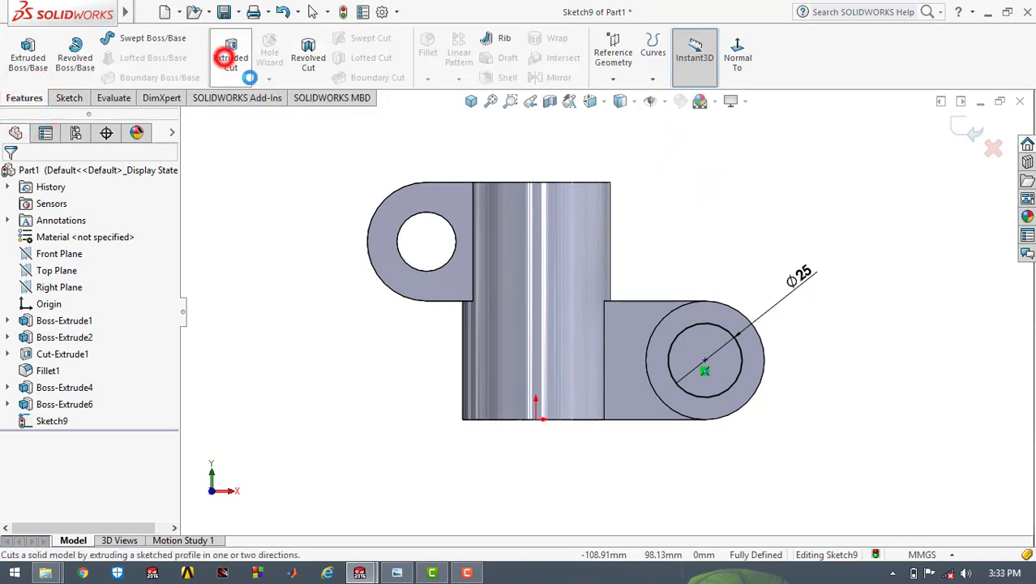
left_click(470, 100)
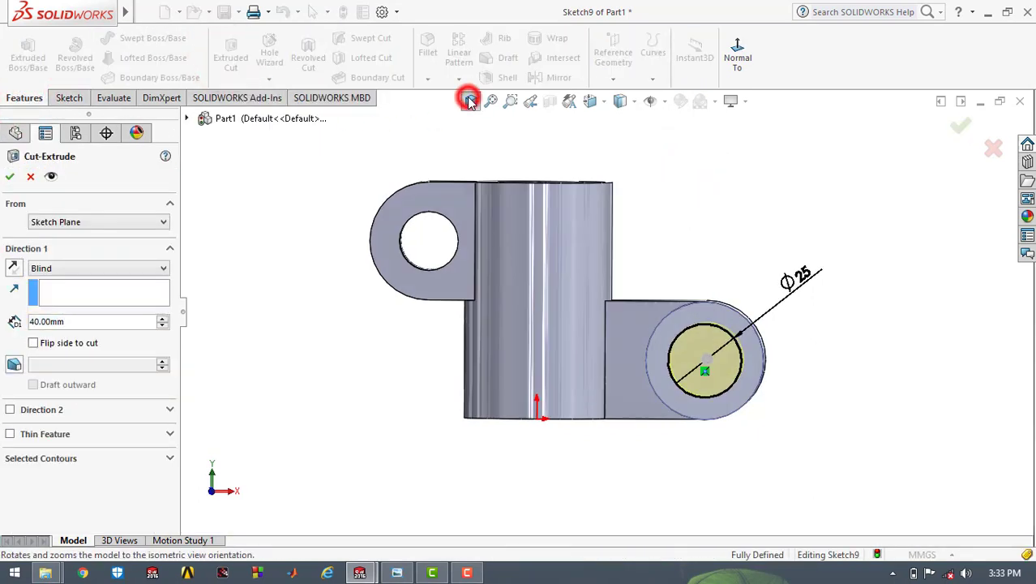
left_click(75, 267)
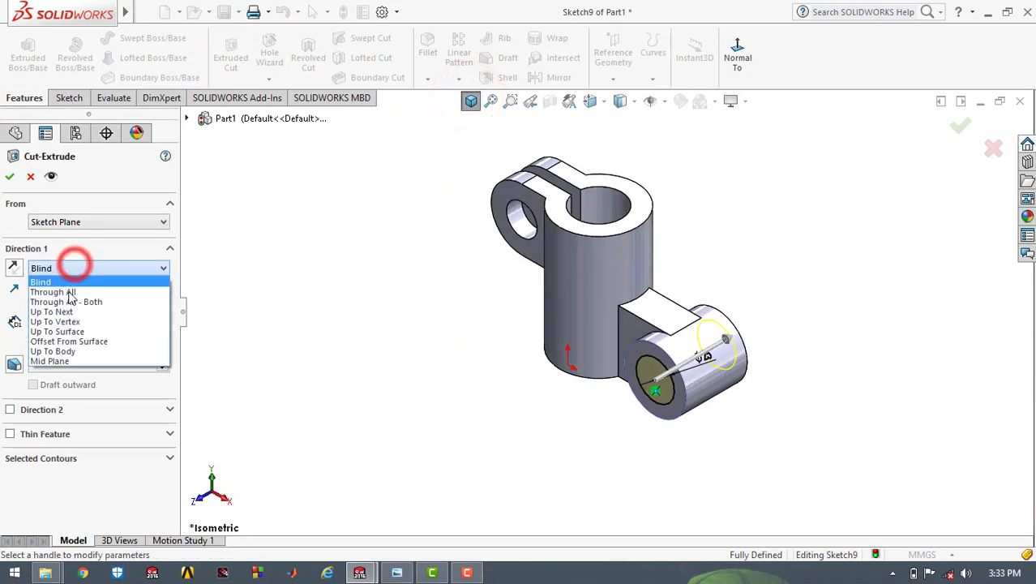
left_click(69, 293)
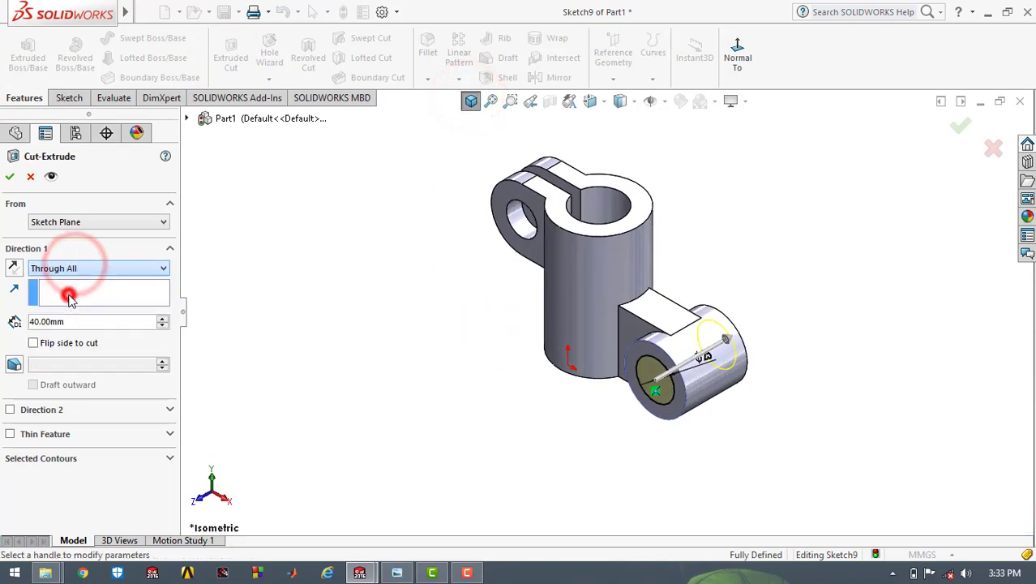
left_click(12, 179)
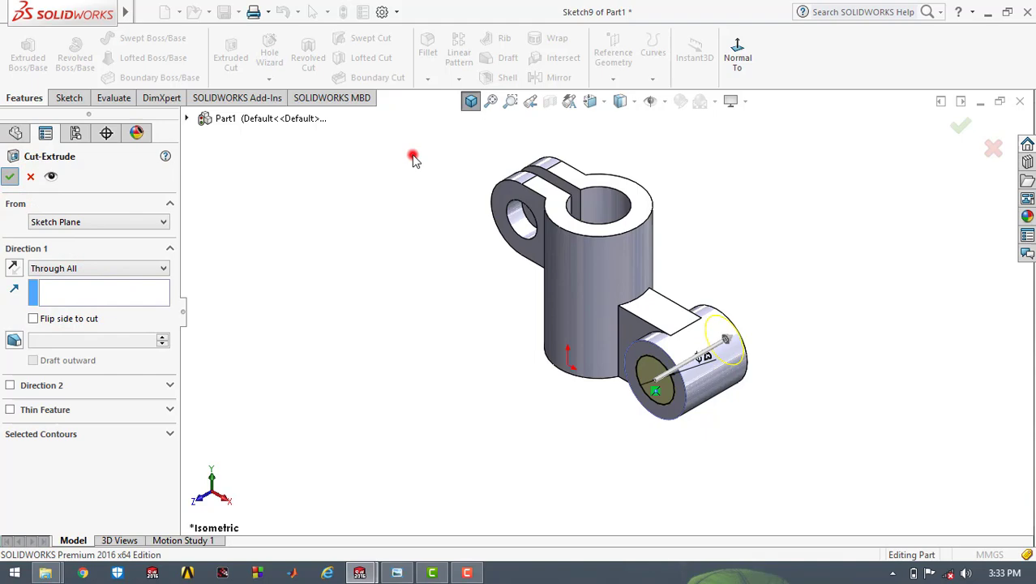
left_click(473, 101)
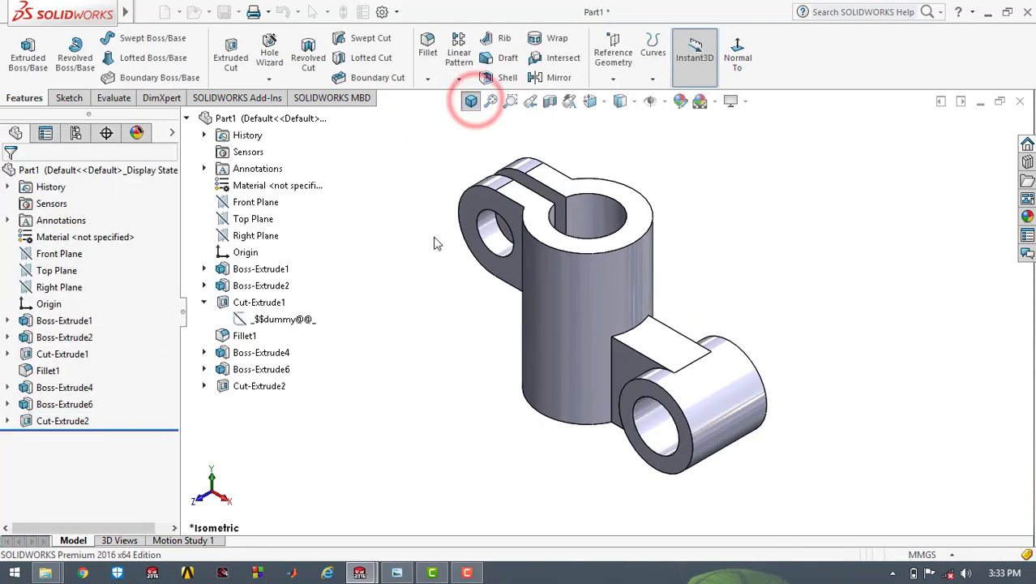
left_click(397, 572)
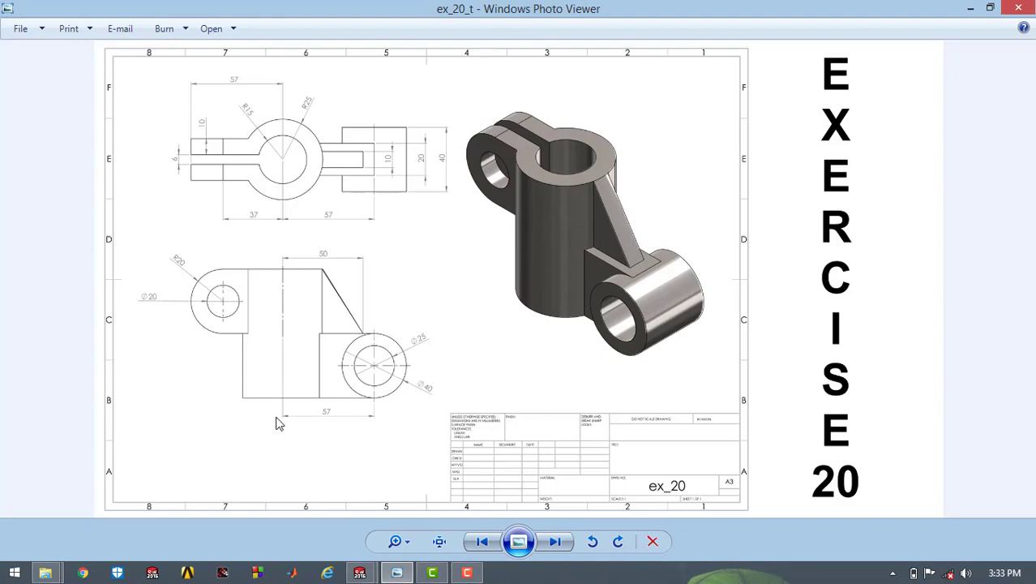
left_click(966, 7)
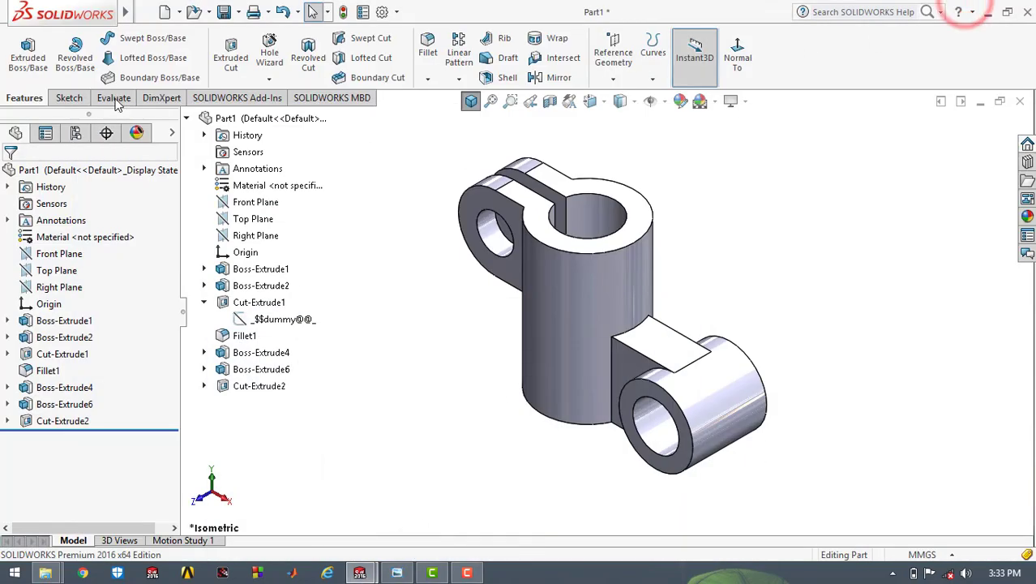
Start a new sketch on the arm's top face and Convert Entities on the ring's outer circular edge.
left_click(72, 98)
left_click(23, 50)
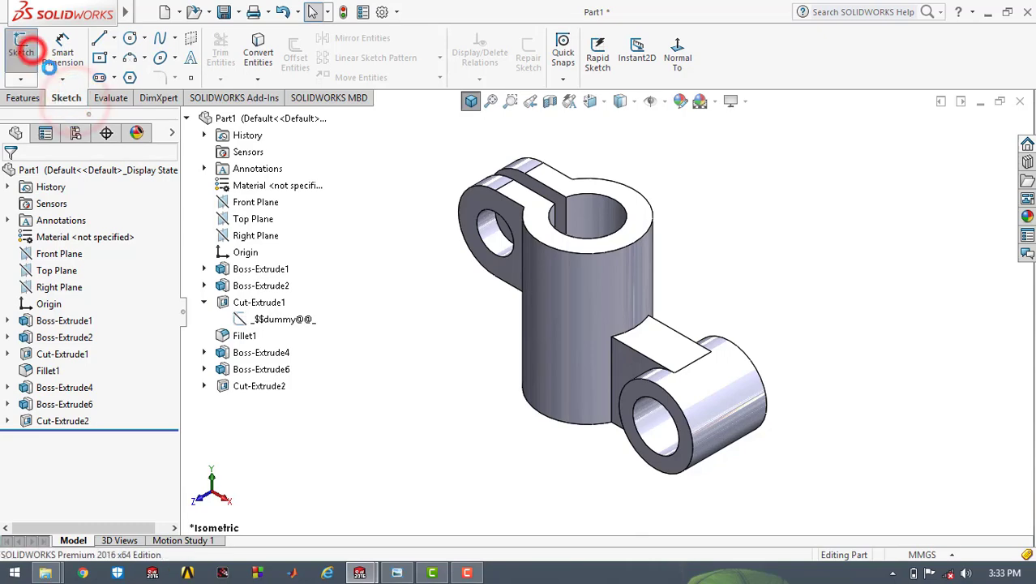
left_click(651, 350)
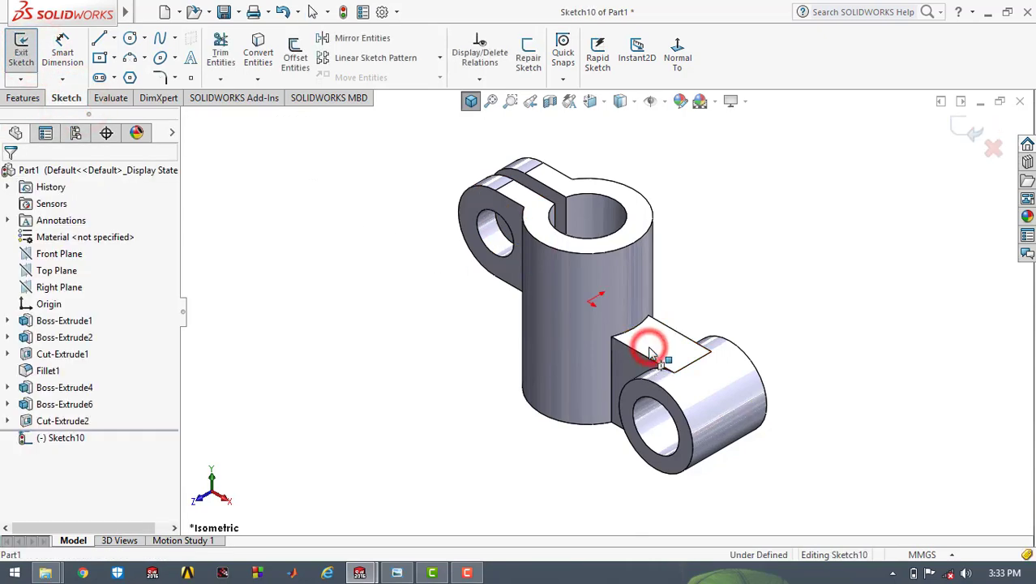
left_click(672, 69)
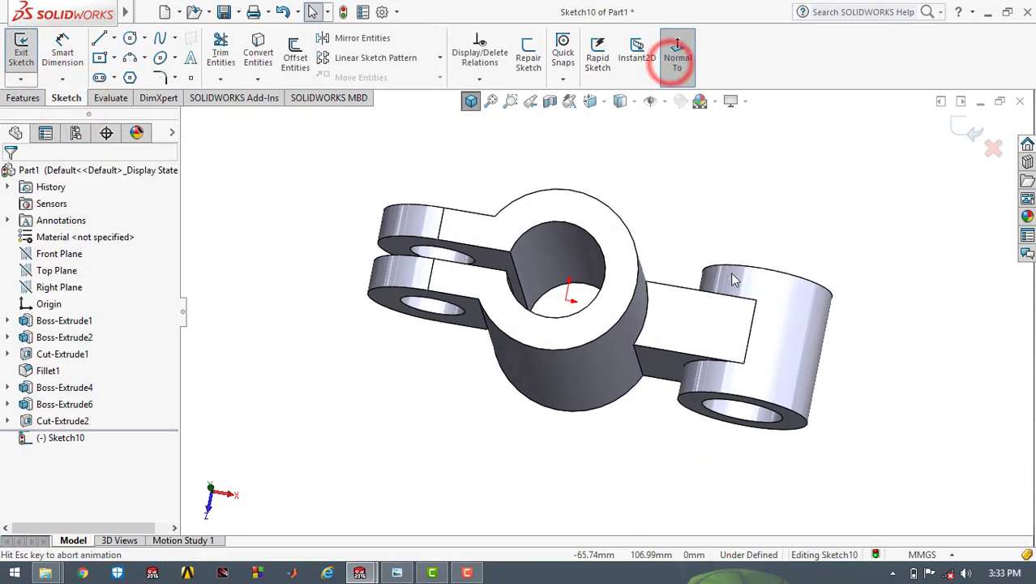
scroll(705, 318, "down", 1)
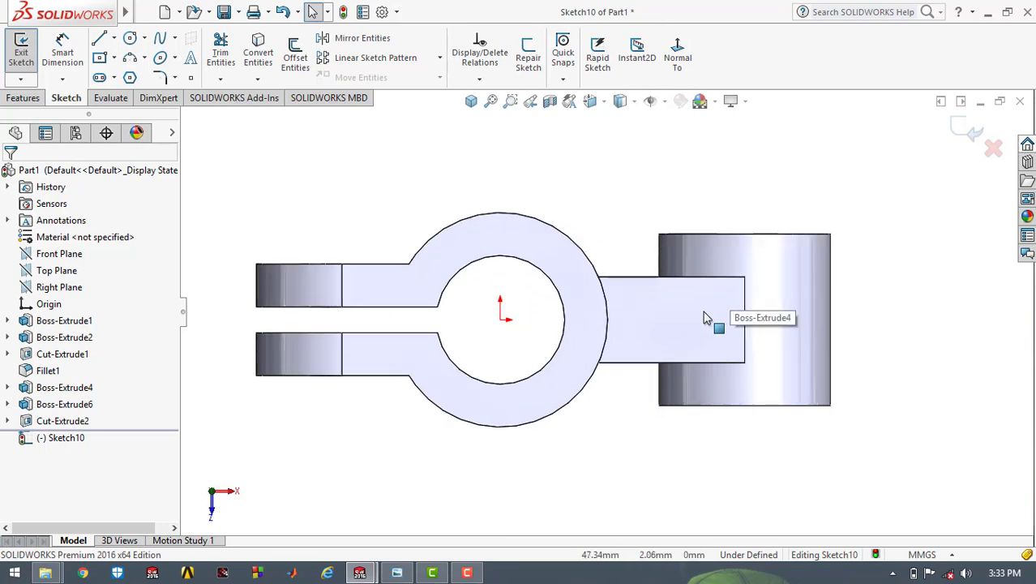
left_click(511, 218)
right_click(513, 218)
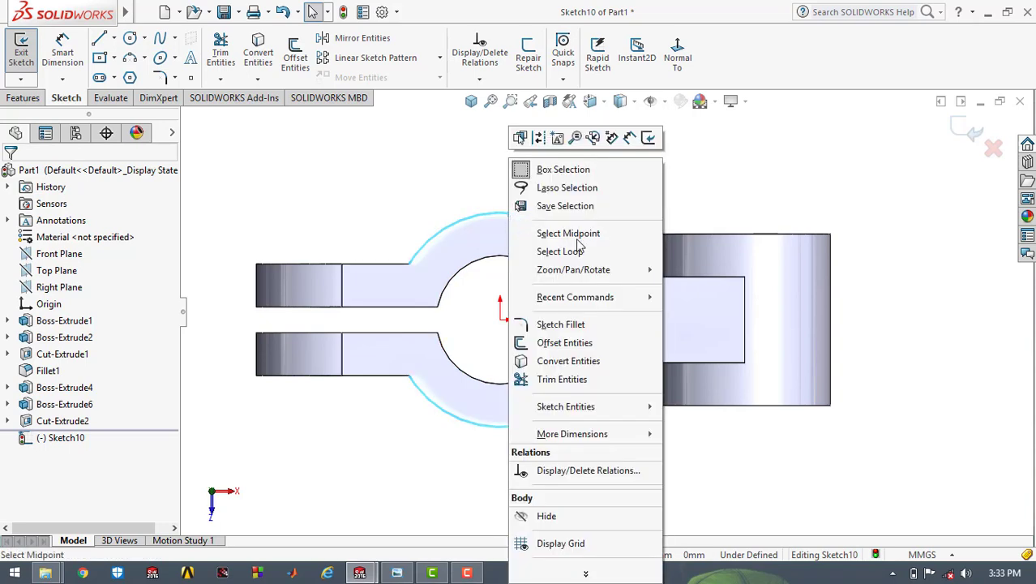
left_click(575, 361)
left_click(613, 157)
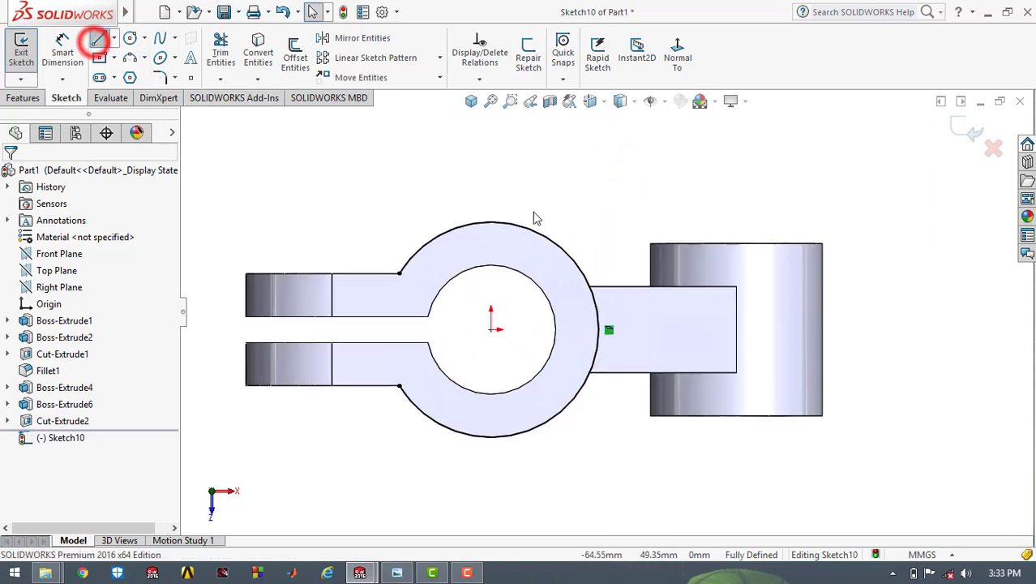
Draw a vertical line on the right arm, comparing against the Exercise 20 drawing.
left_click(97, 39)
left_click(687, 309)
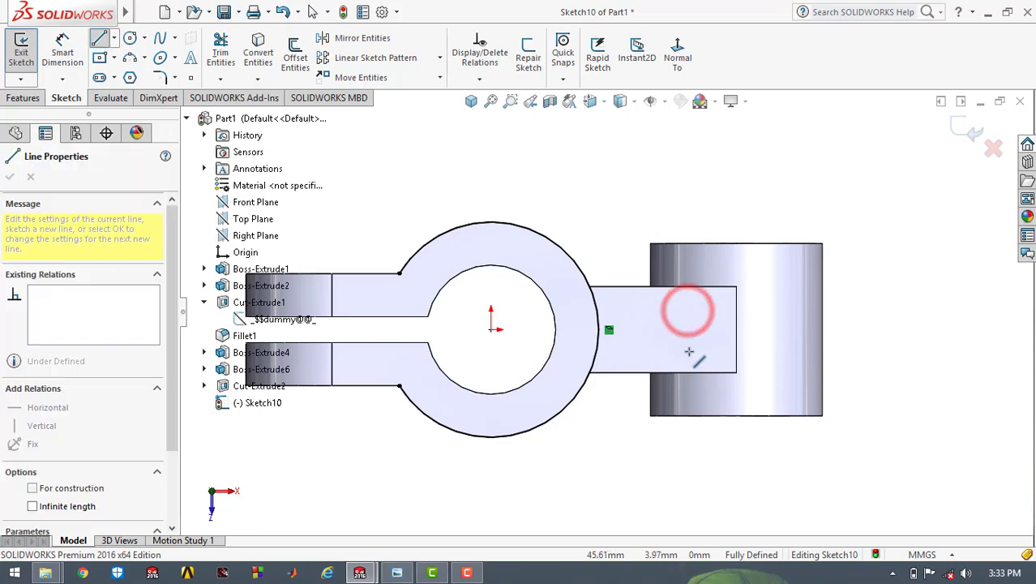
left_click(688, 350)
key("Escape")
key("Escape")
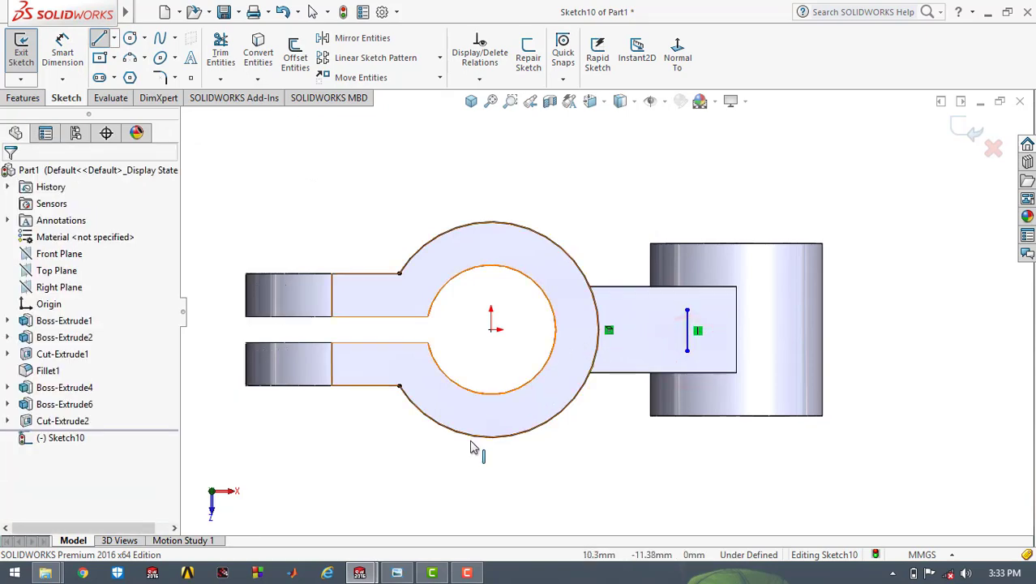
left_click(396, 572)
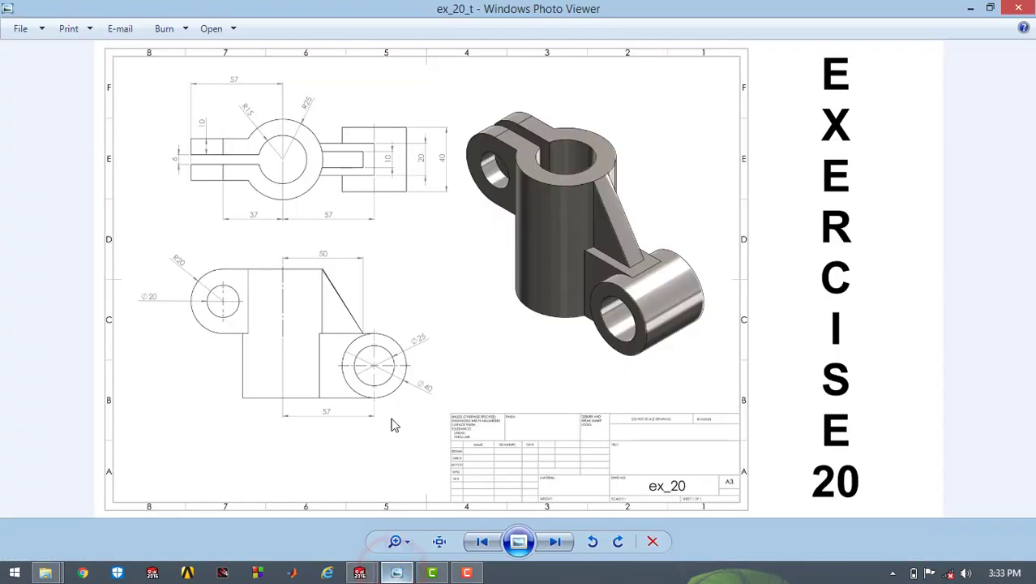
left_click(966, 8)
Dimension the vertical line 10 mm long with its top 5 mm above the ring centre.
left_click(63, 50)
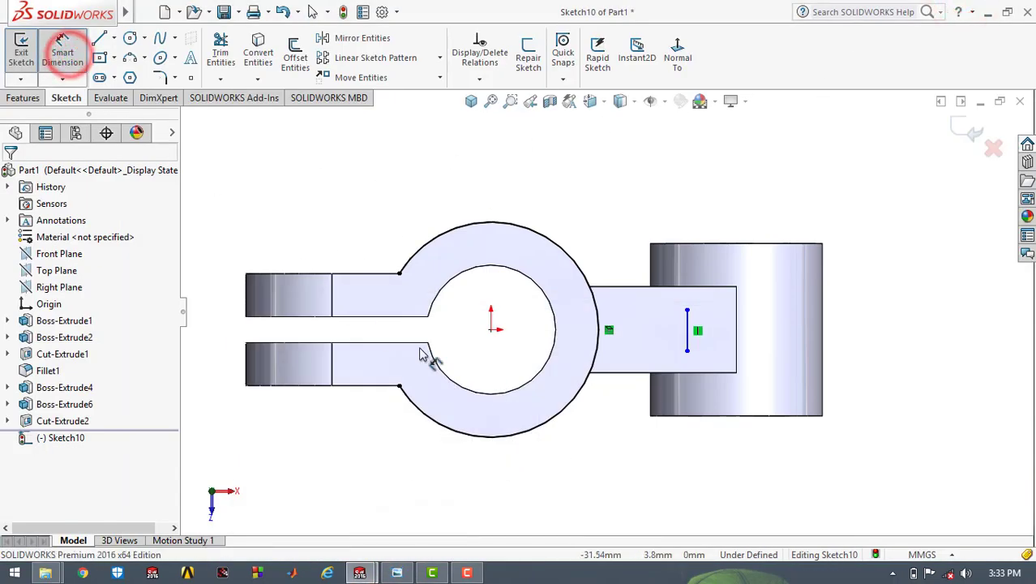
left_click(687, 325)
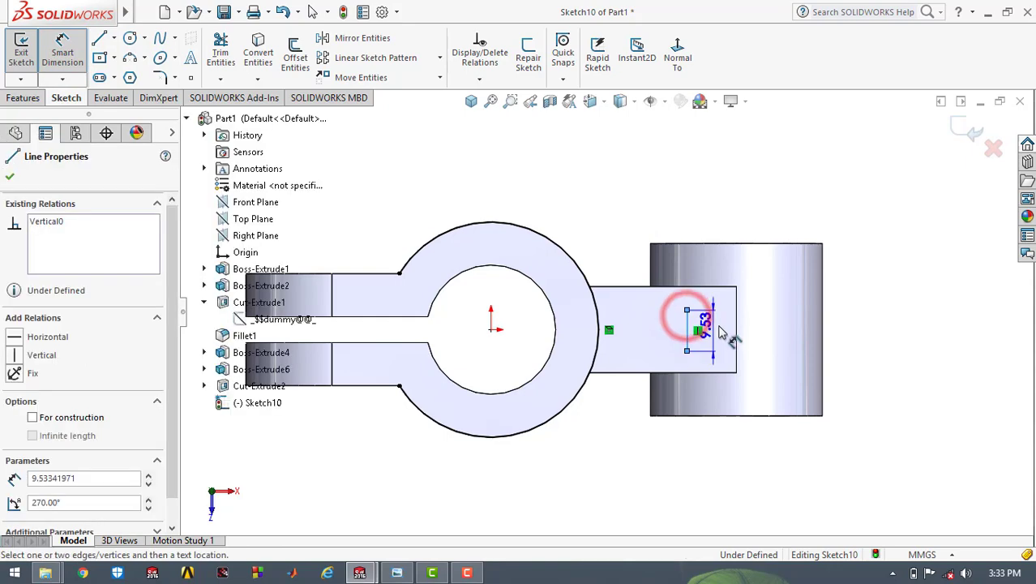
left_click(722, 333)
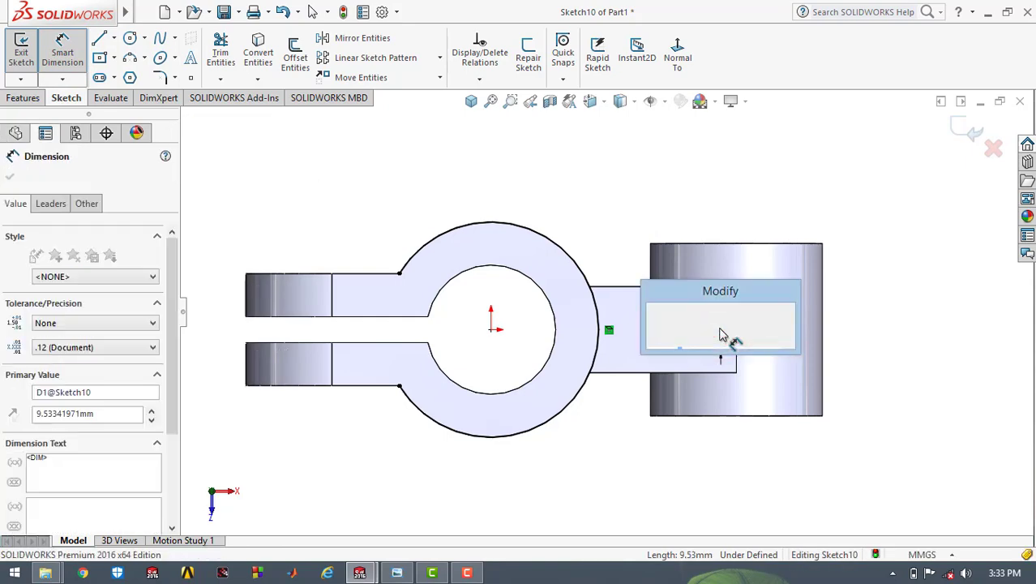
key("Return")
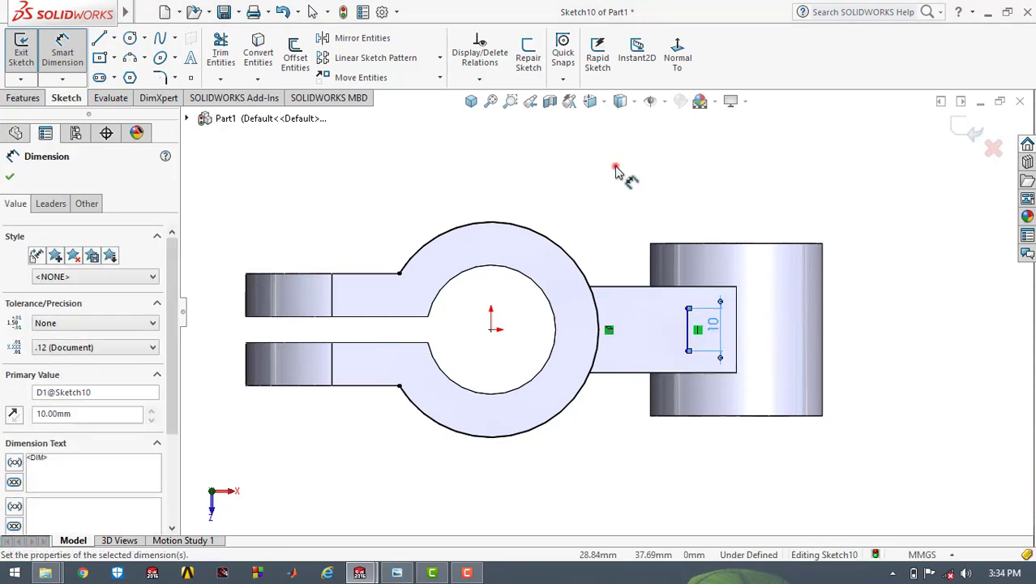
left_click(616, 166)
left_click(687, 310)
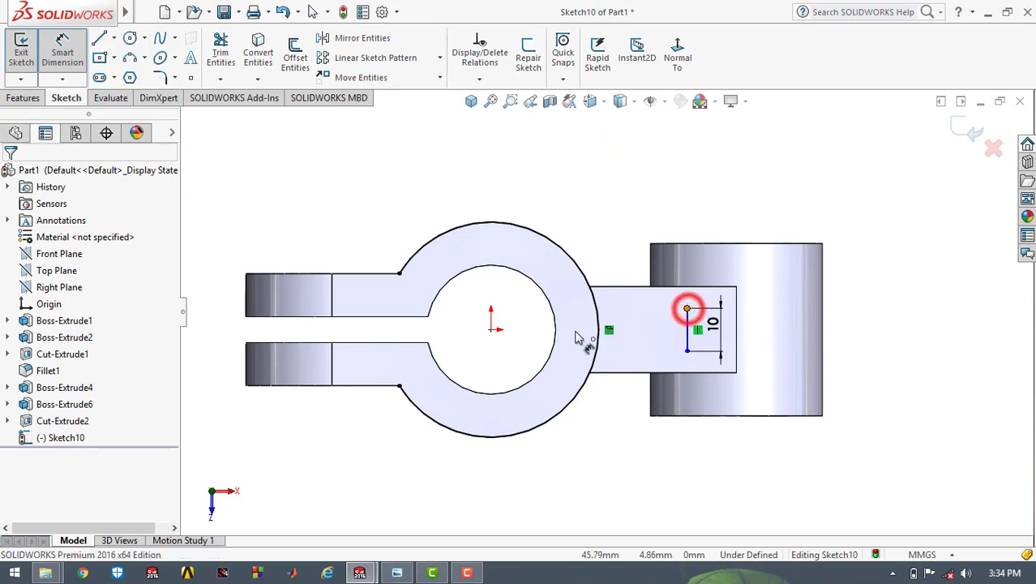
left_click(491, 328)
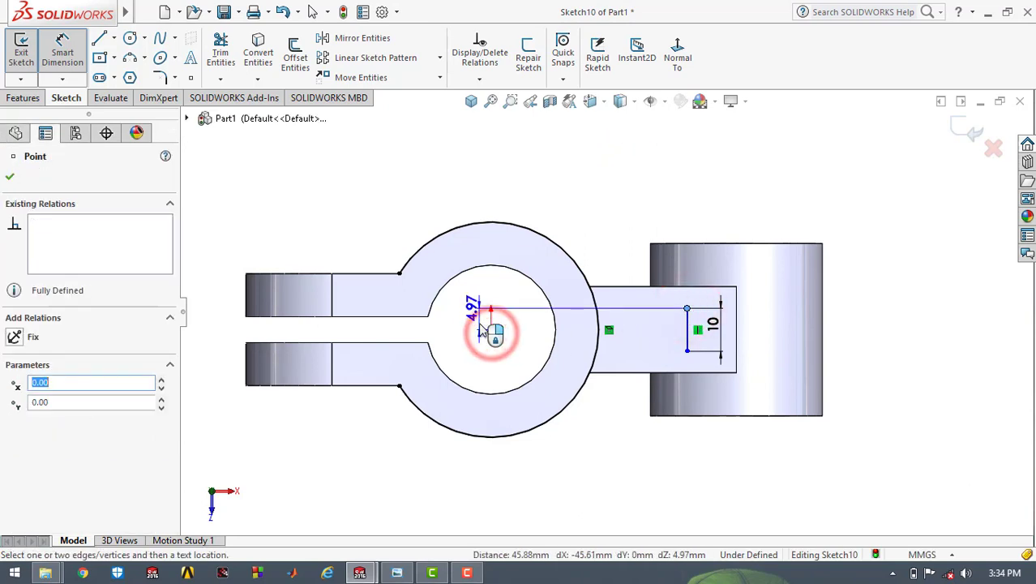
left_click(484, 327)
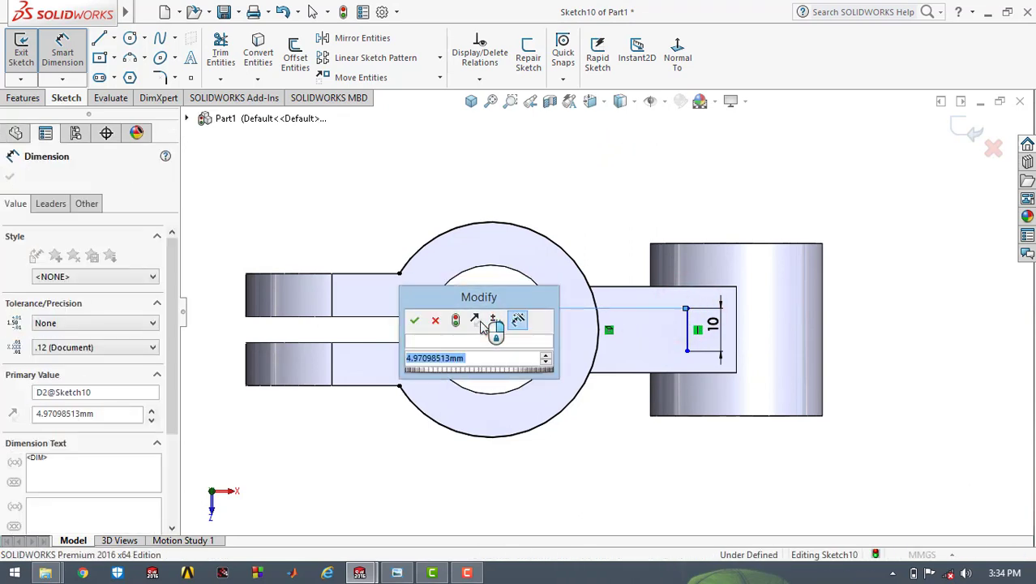
key("Return")
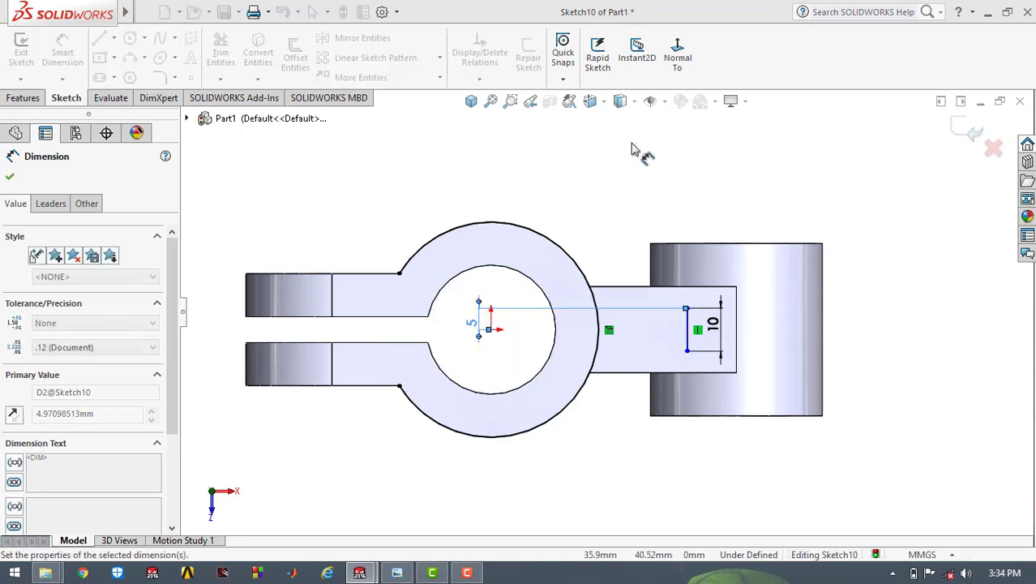
left_click(630, 143)
left_click(598, 329)
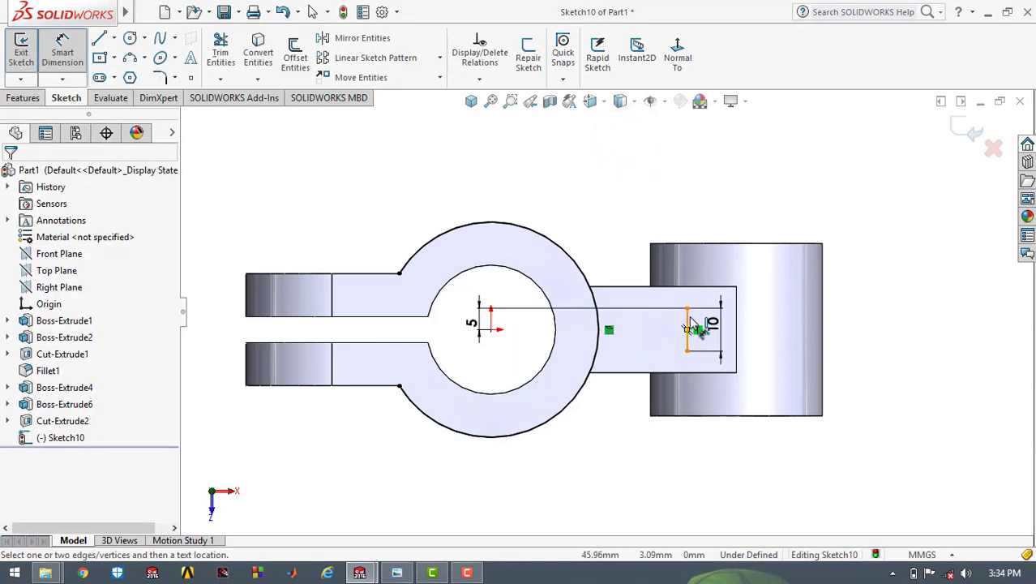
Set the line's horizontal distance from the ring centre to 50 mm.
left_click(688, 328)
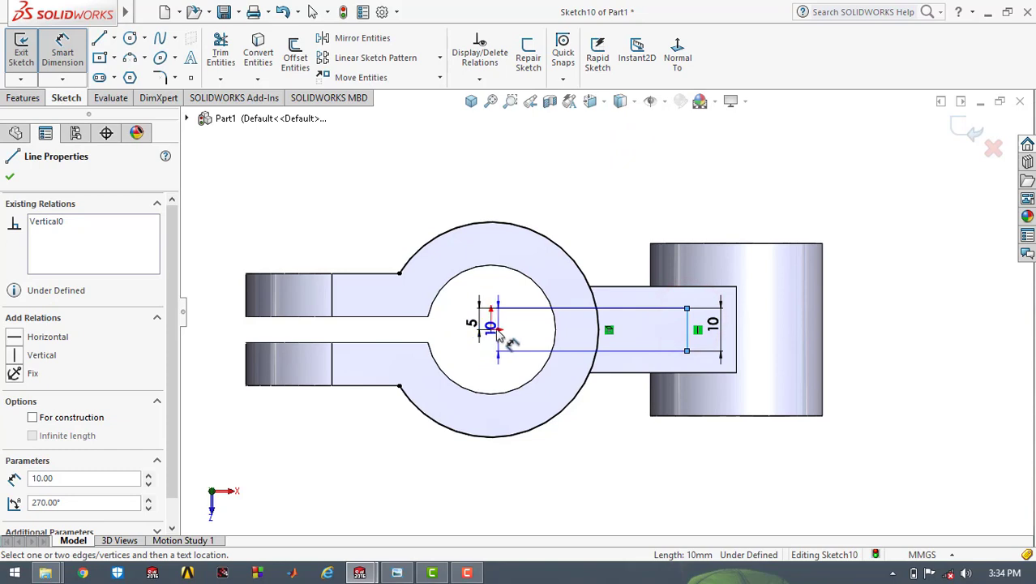
left_click(489, 329)
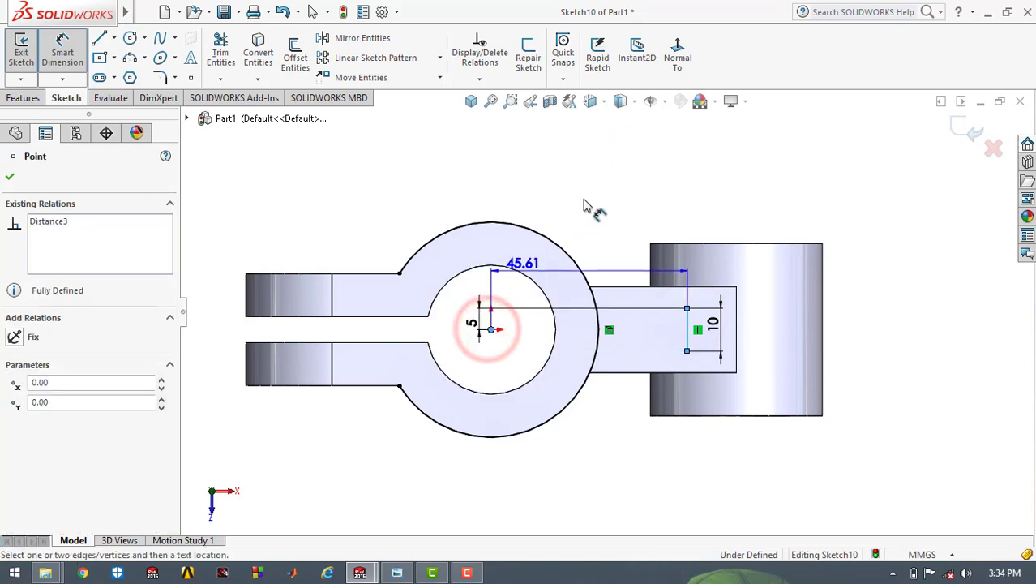
left_click(588, 169)
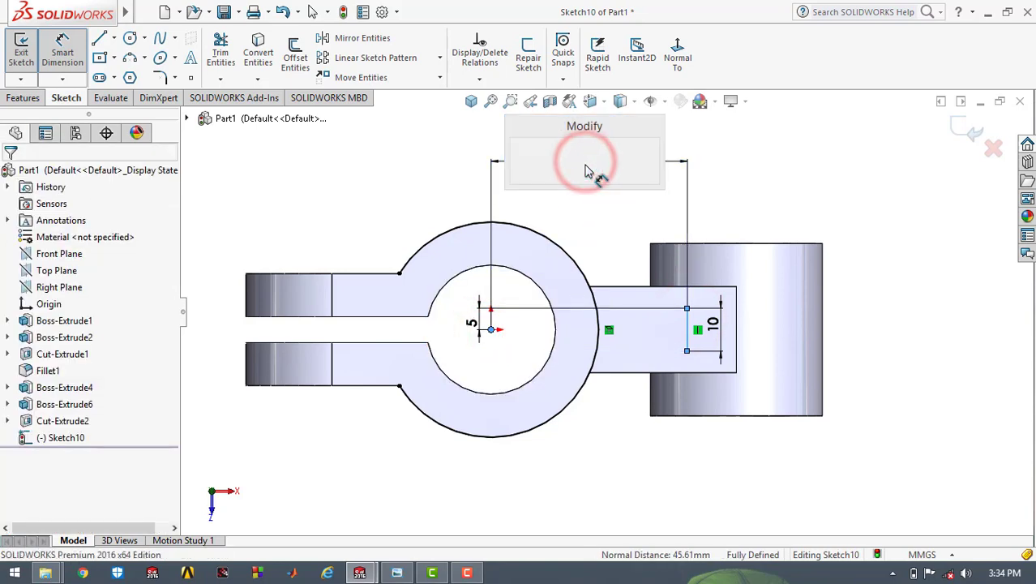
type("5")
key("Return")
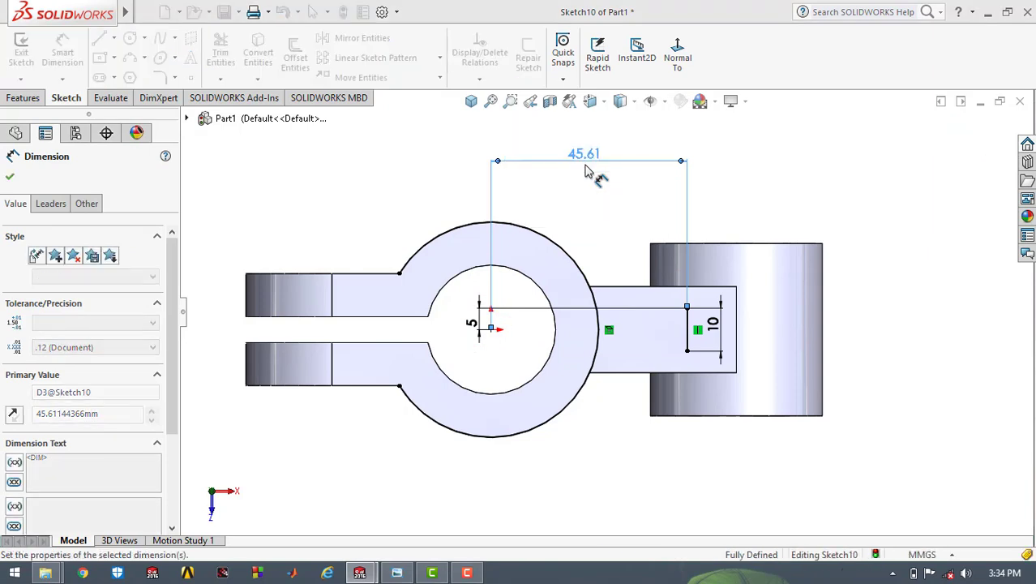
left_click(784, 188)
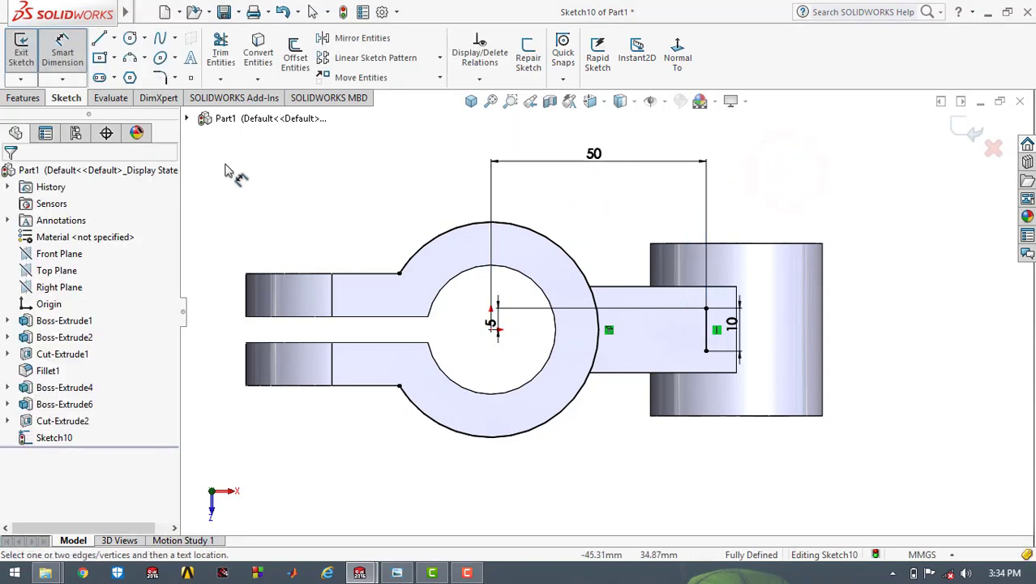
left_click(60, 42)
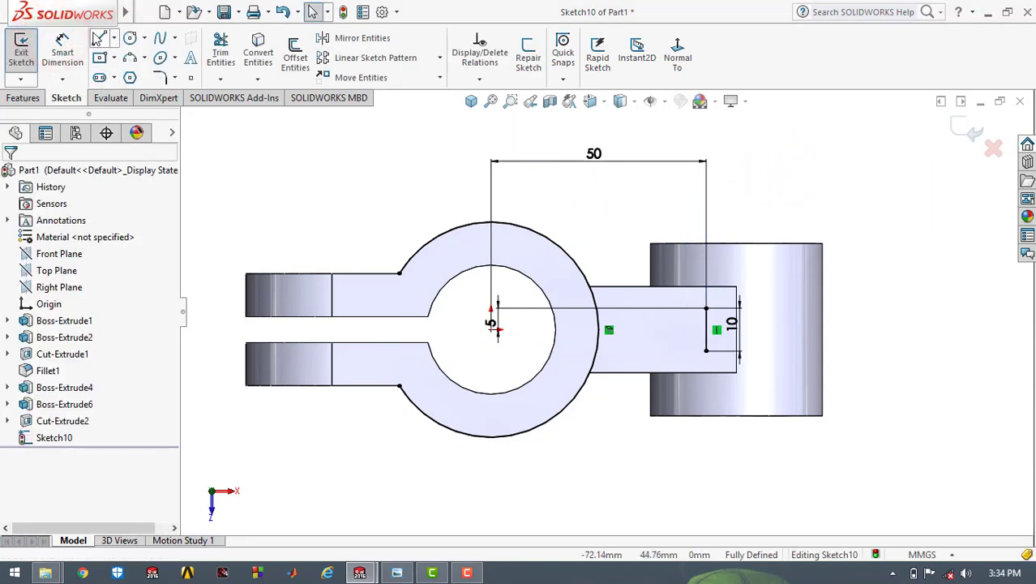
Draw horizontal lines from both ends of the 10 mm line into the ring.
left_click(96, 38)
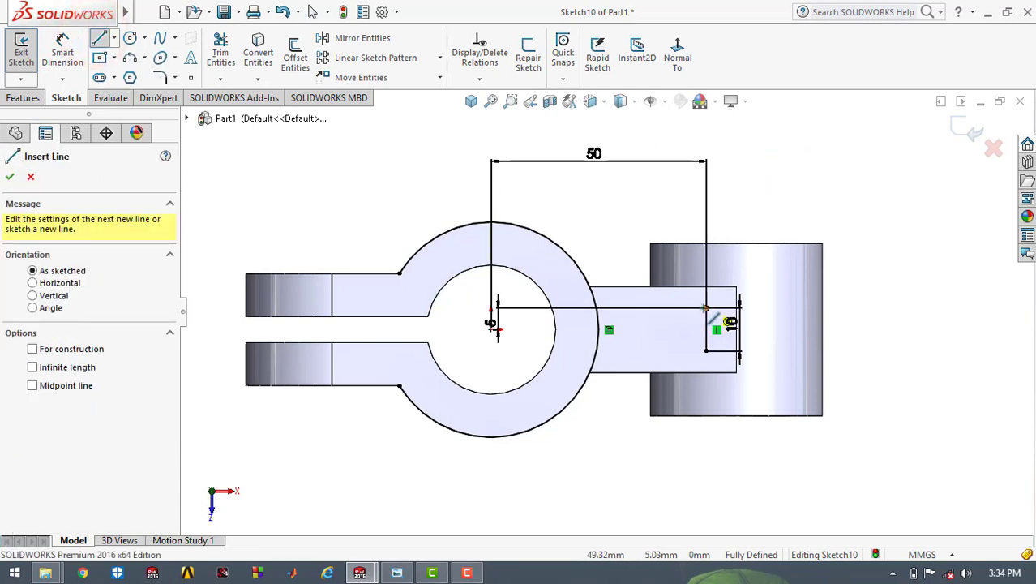
left_click(706, 308)
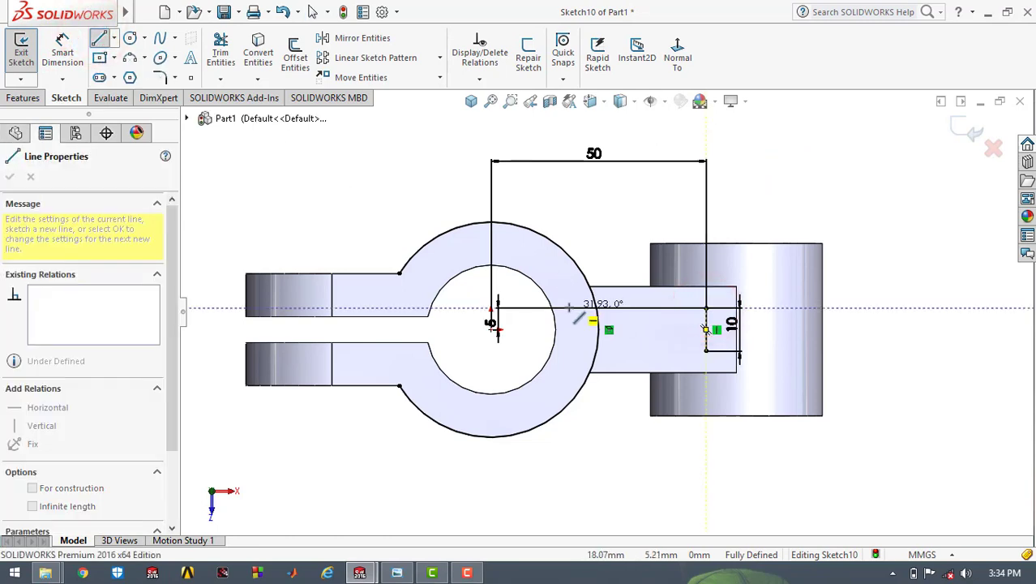
left_click(568, 306)
key("Escape")
key("Escape")
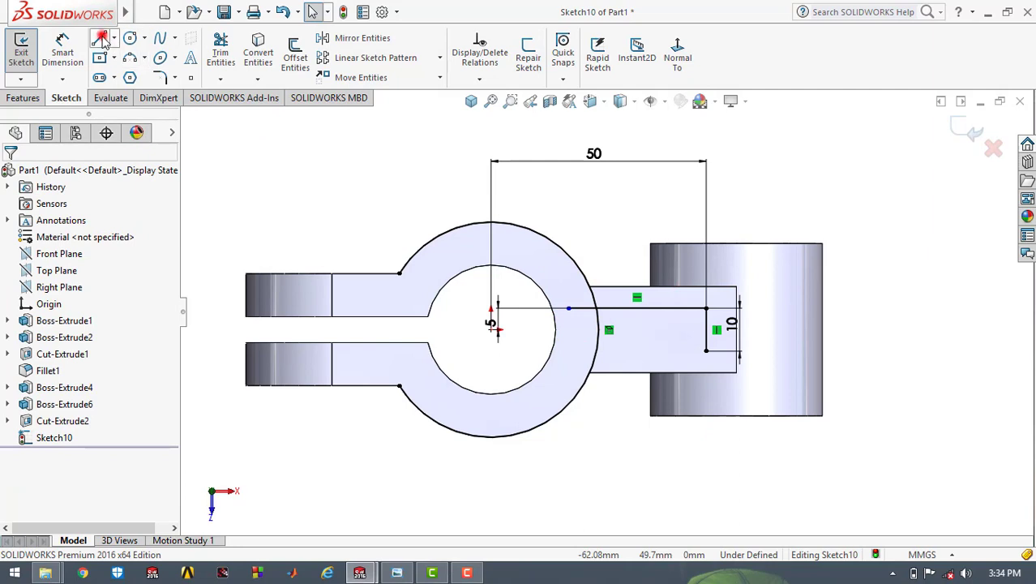
left_click(100, 39)
left_click(706, 350)
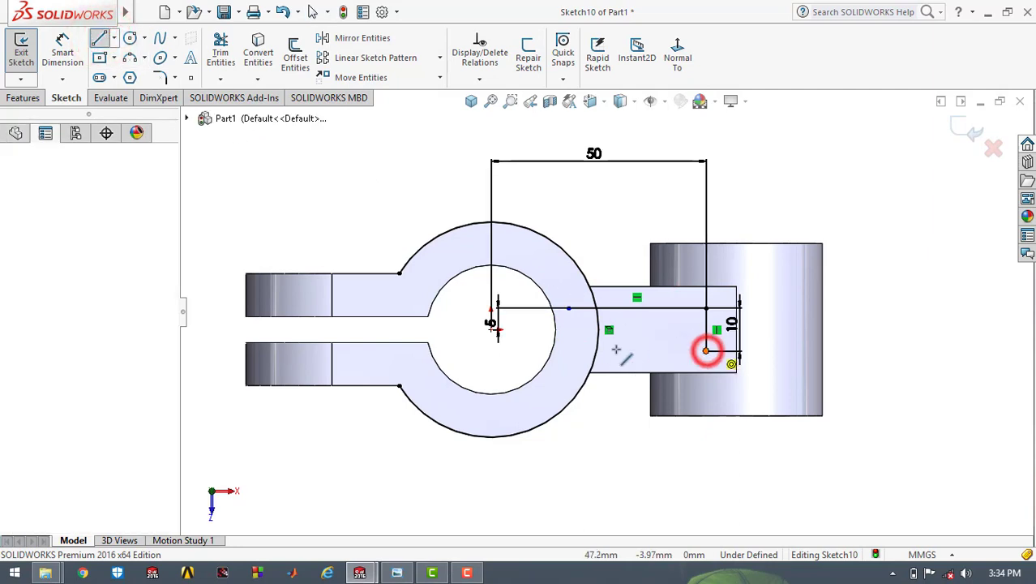
left_click(570, 350)
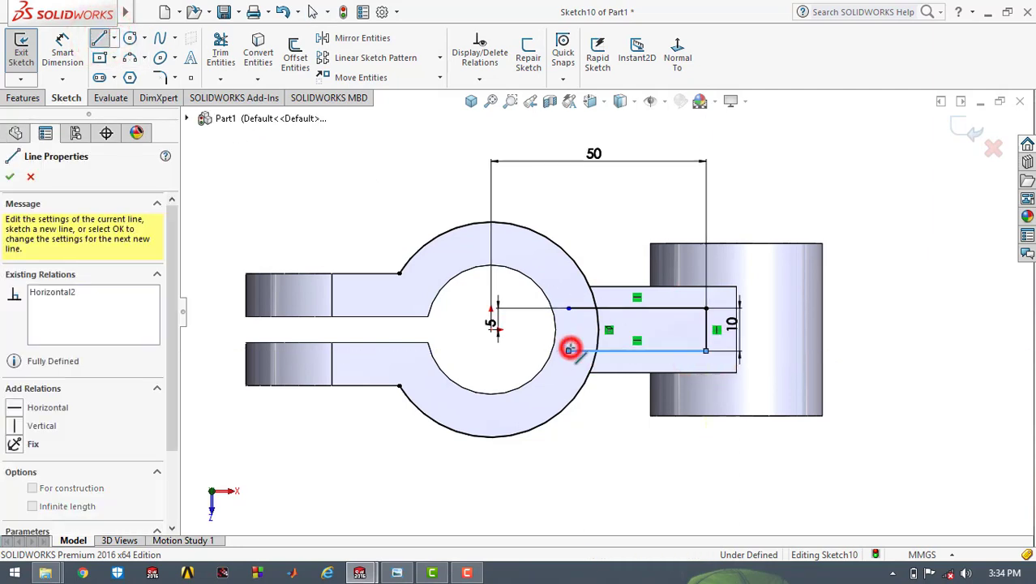
key("Escape")
key("Escape")
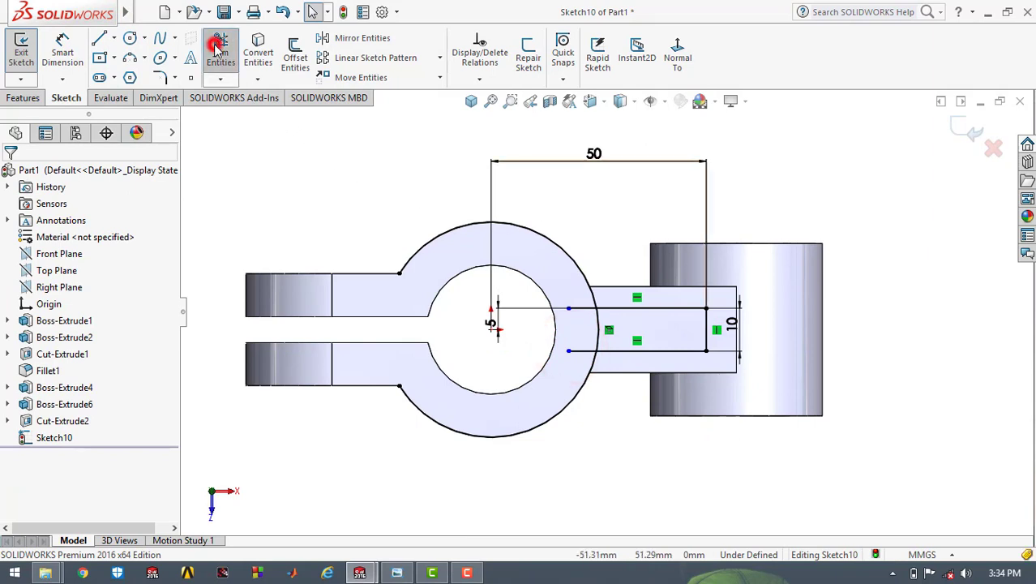
Power-trim the stubs inside the ring and exit the sketch in isometric view.
left_click(219, 50)
scroll(602, 402, "down", 3)
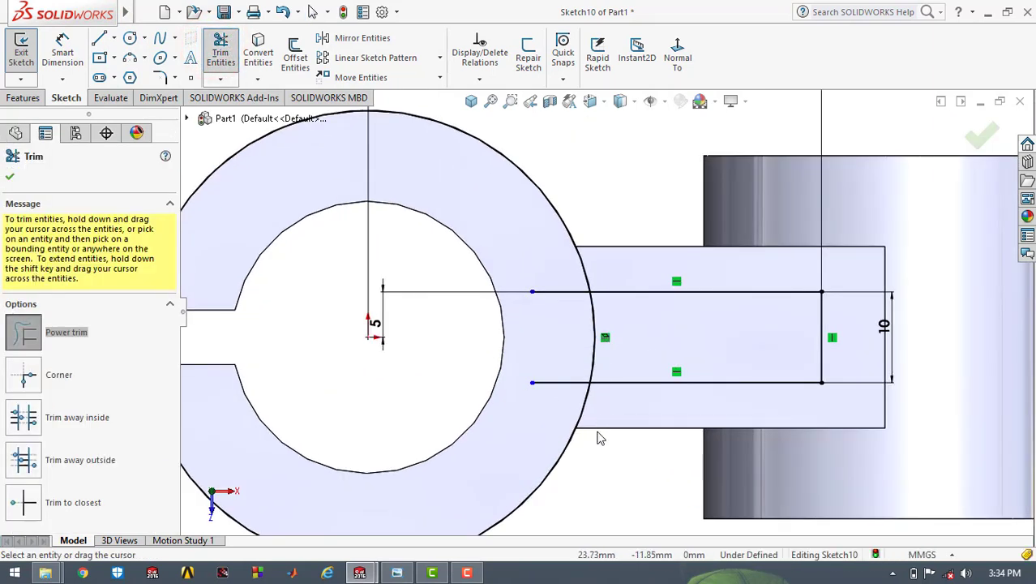
mouse_move(563, 421)
left_mouse_down()
mouse_move(557, 242)
mouse_move(567, 198)
left_mouse_up()
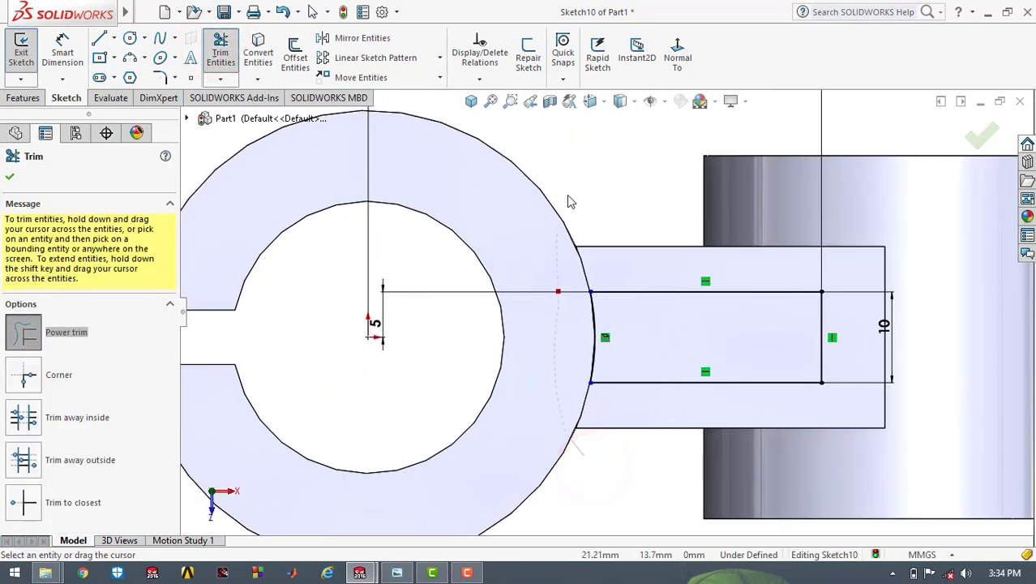
scroll(630, 175, "up", 2)
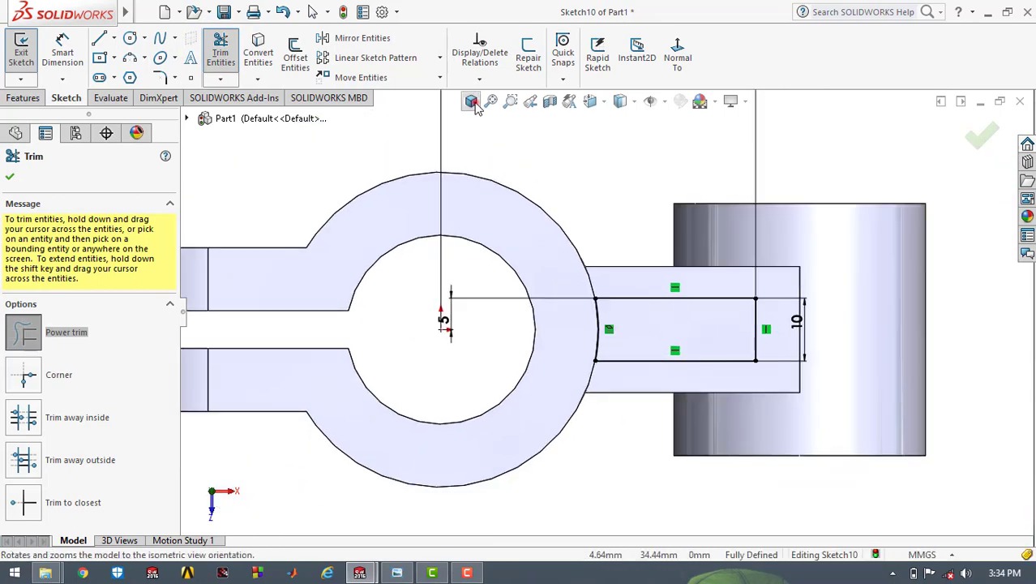
left_click(471, 101)
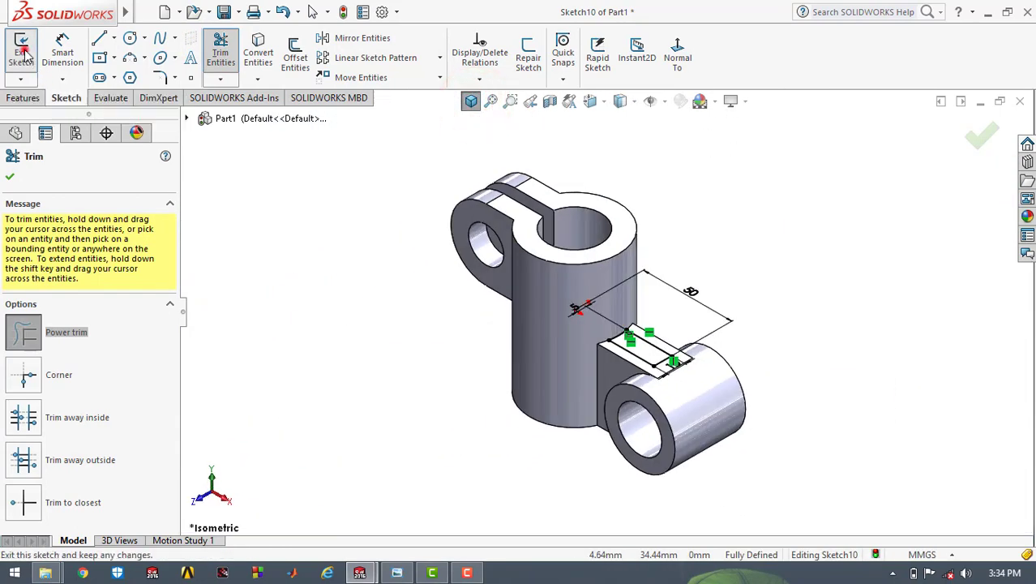
left_click(22, 51)
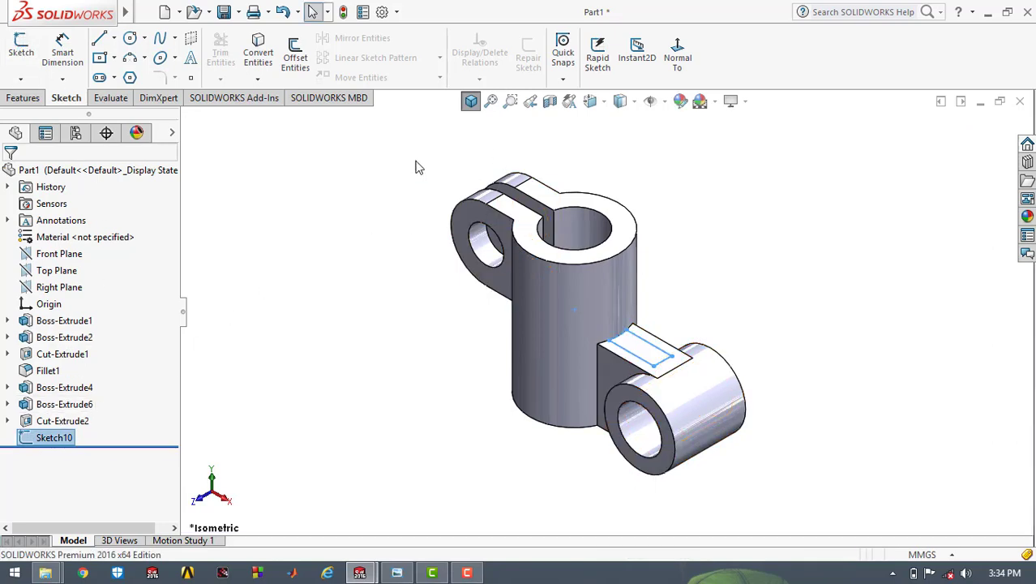
Create a Split Line projecting Sketch10 onto the boss's outer cylindrical face.
left_click(32, 100)
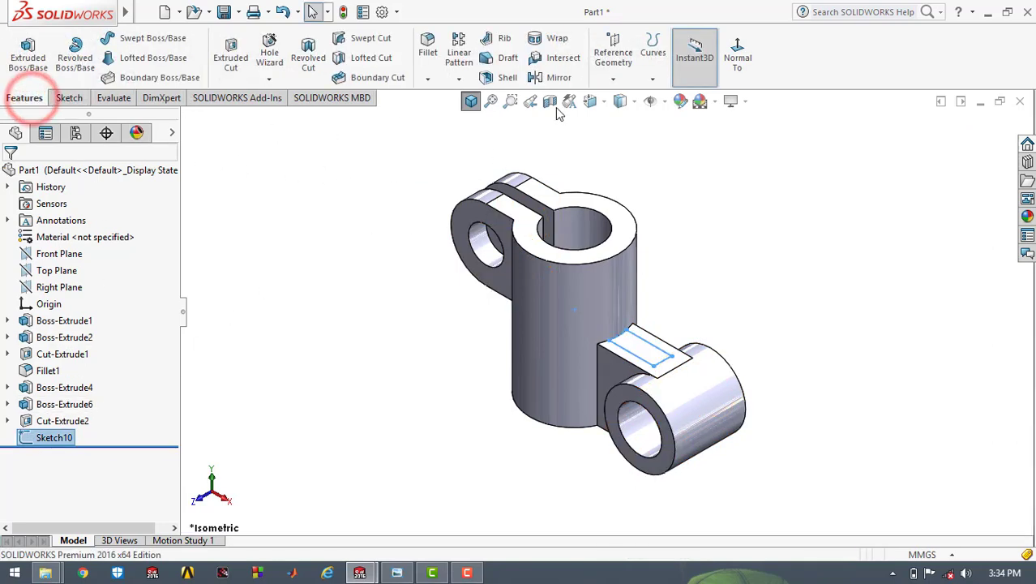
left_click(652, 79)
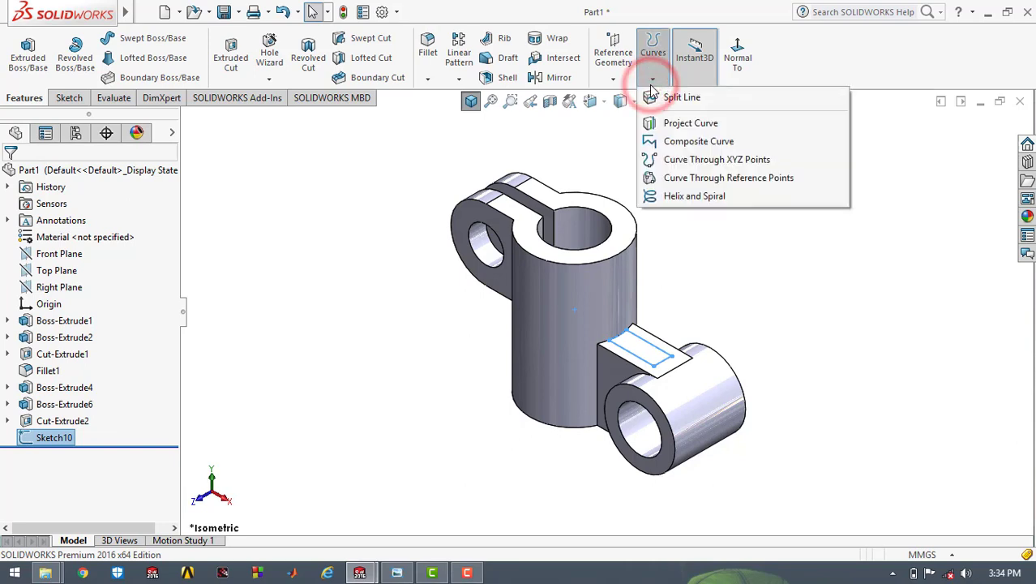
left_click(651, 79)
left_click(651, 79)
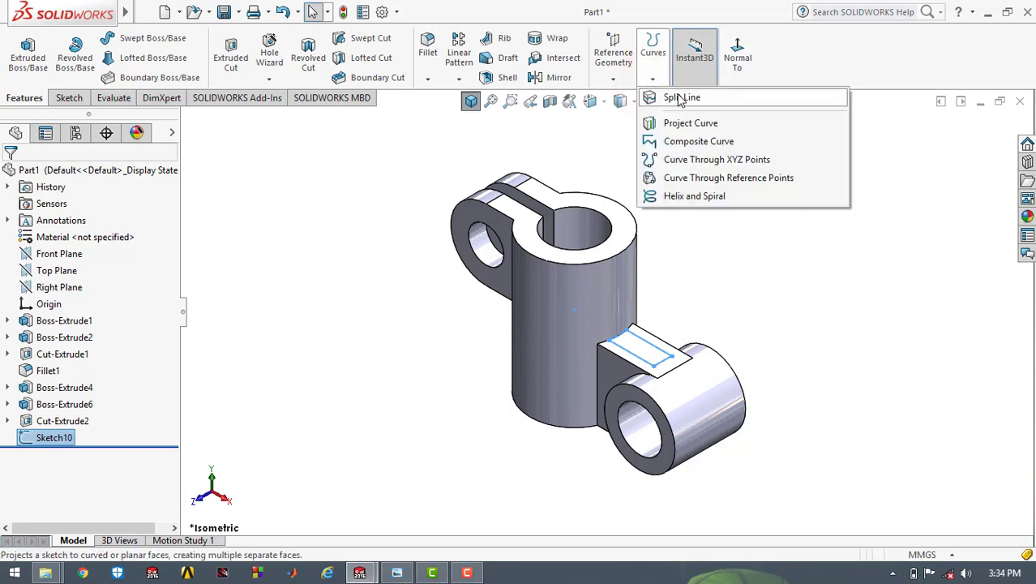
left_click(679, 97)
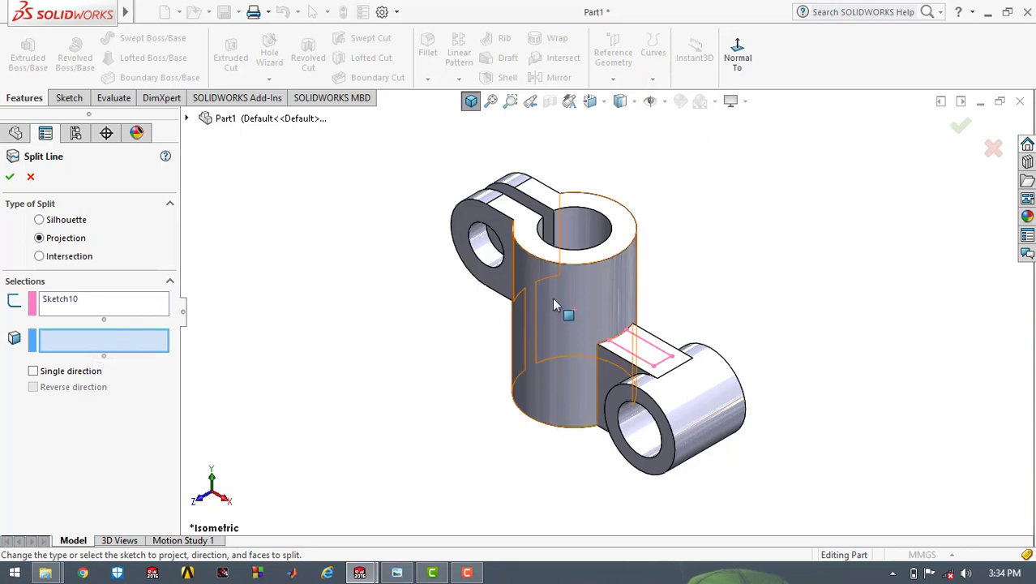
left_click(553, 303)
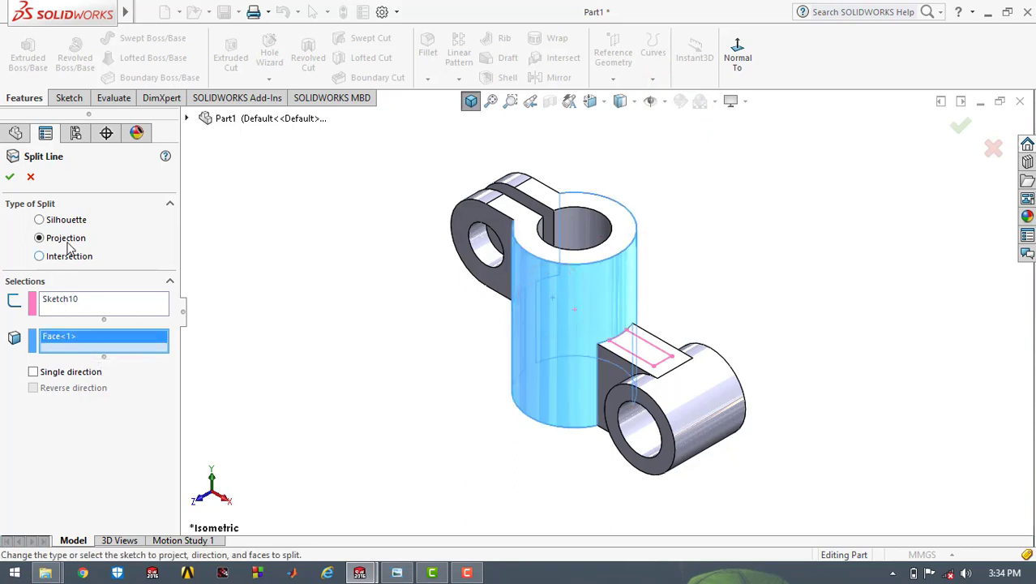
left_click(10, 177)
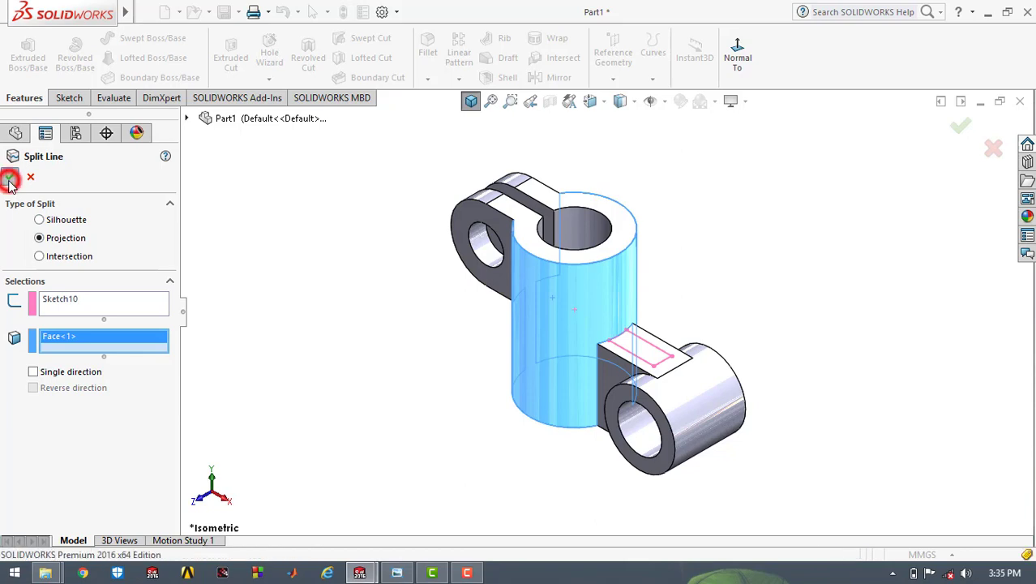
Expand Split Line1, show Sketch10 on the model, and start a Lofted Boss/Base feature.
left_click(659, 175)
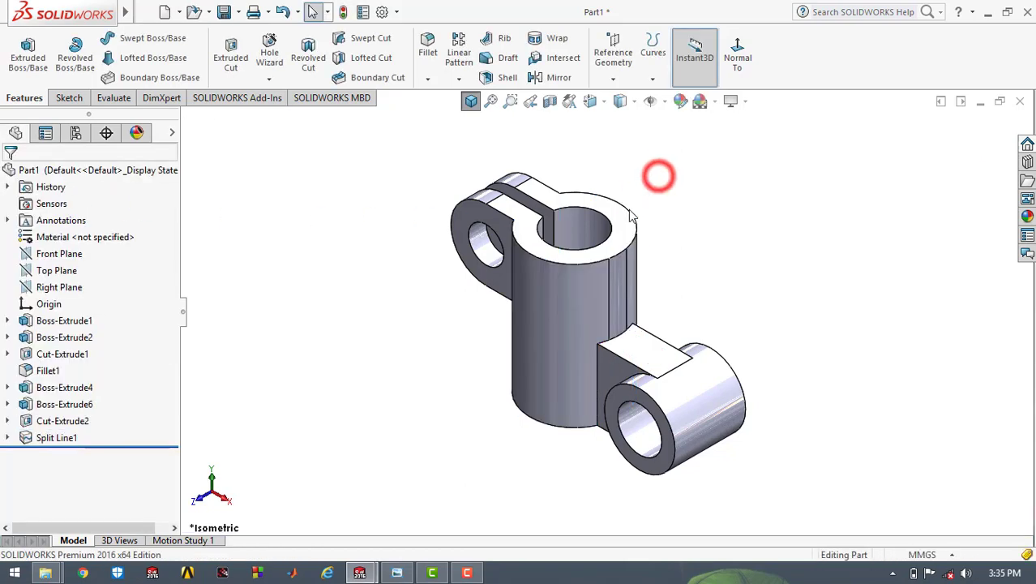
left_click(8, 438)
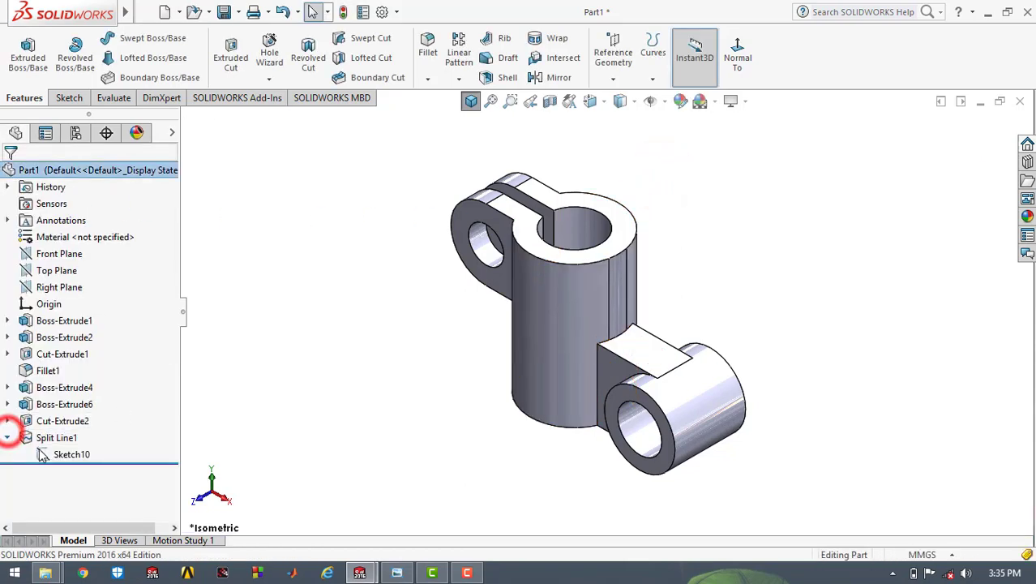
left_click(54, 457)
right_click(54, 457)
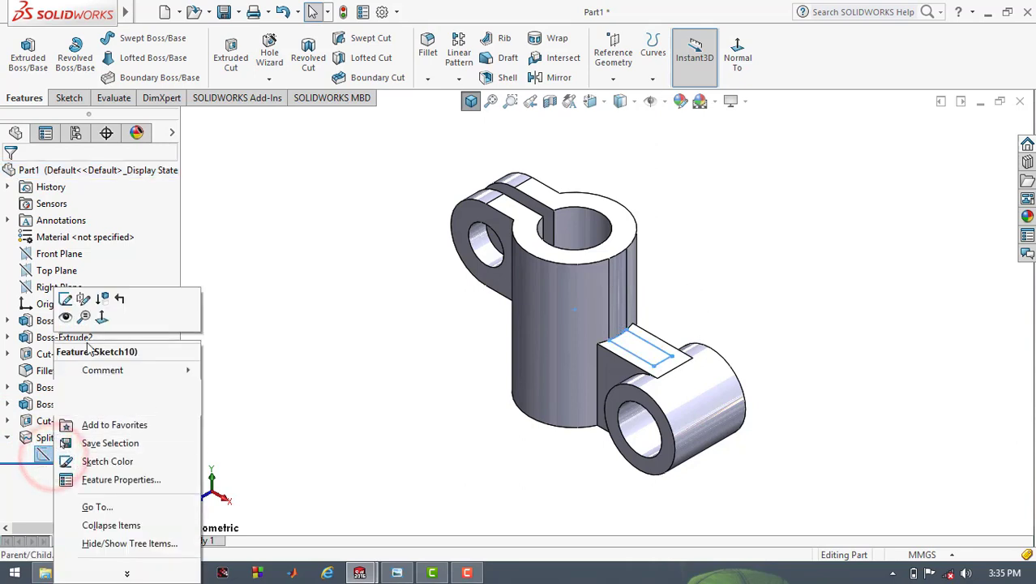
left_click(65, 310)
left_click(268, 255)
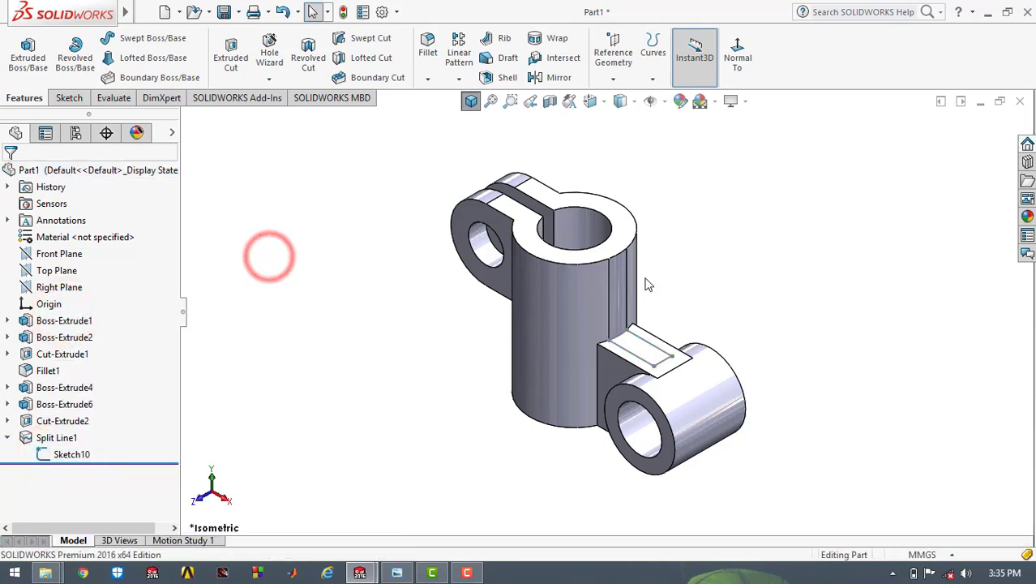
scroll(641, 288, "up", 2)
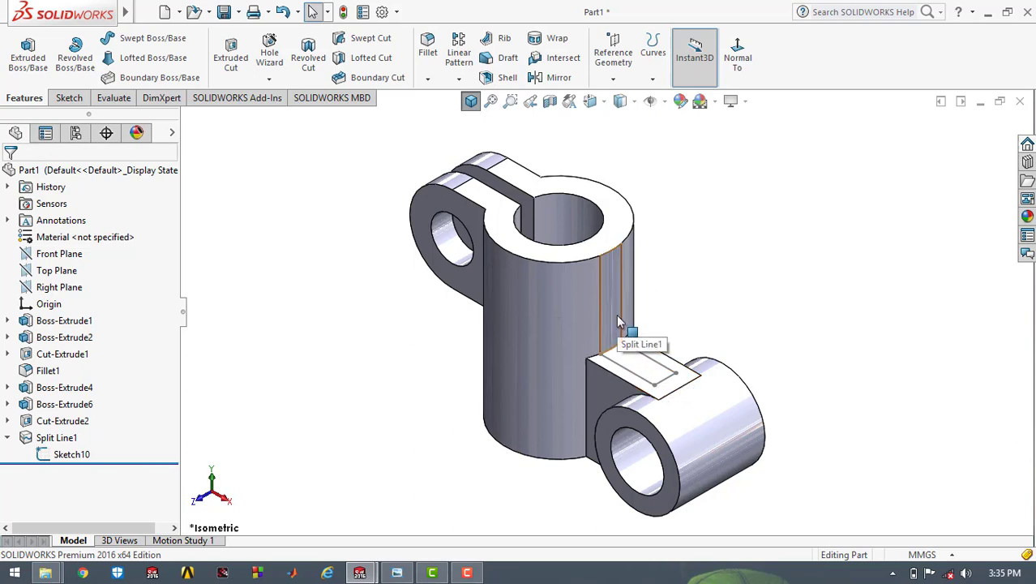
left_click(163, 58)
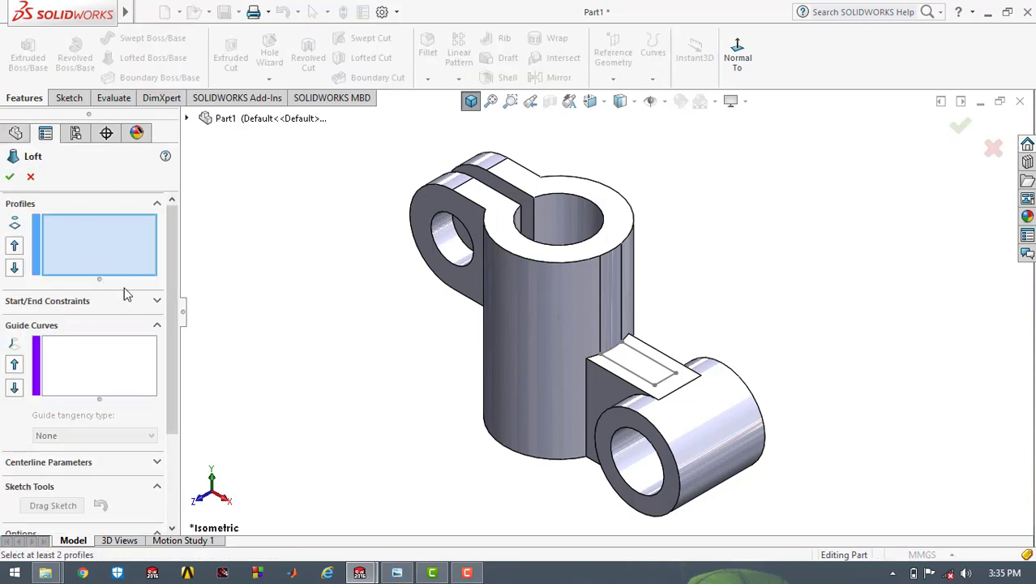
Loft the arm's rectangle Sketch10 to the boss's split face, realigning connectors, then view isometric.
left_click(624, 370)
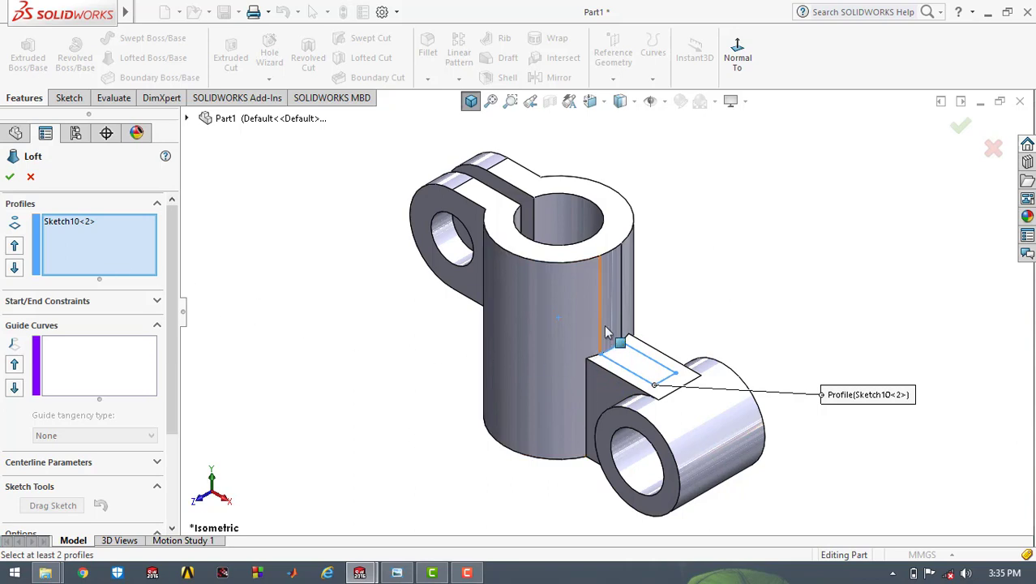
scroll(606, 332, "down", 3)
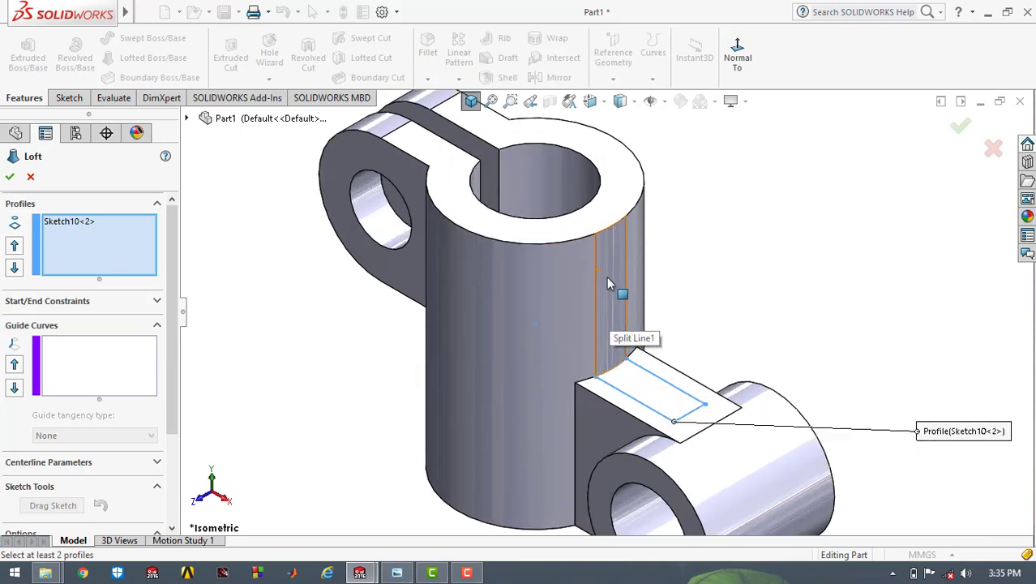
left_click(609, 284)
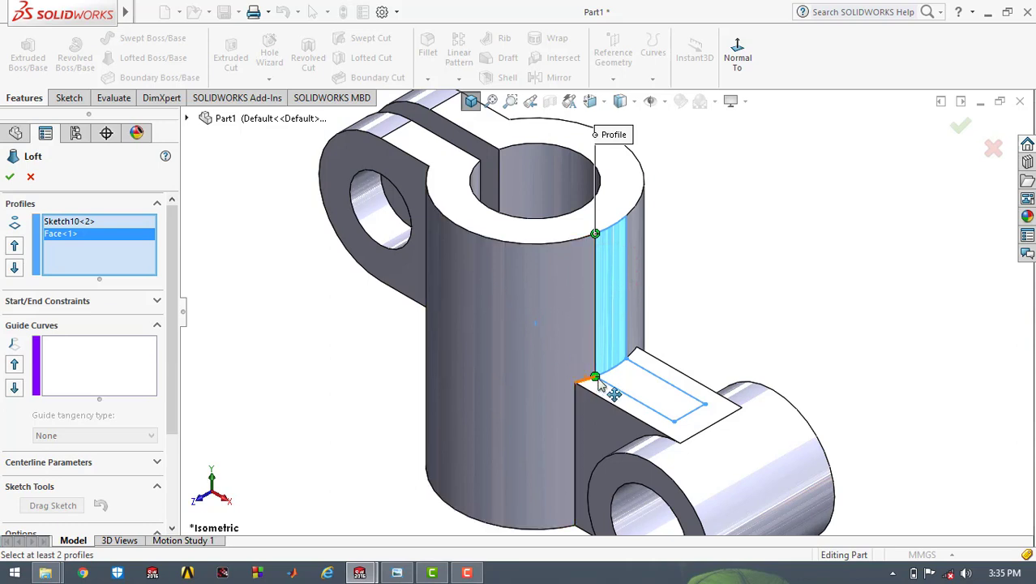
left_click_drag(595, 378, 673, 417)
scroll(655, 369, "up", 2)
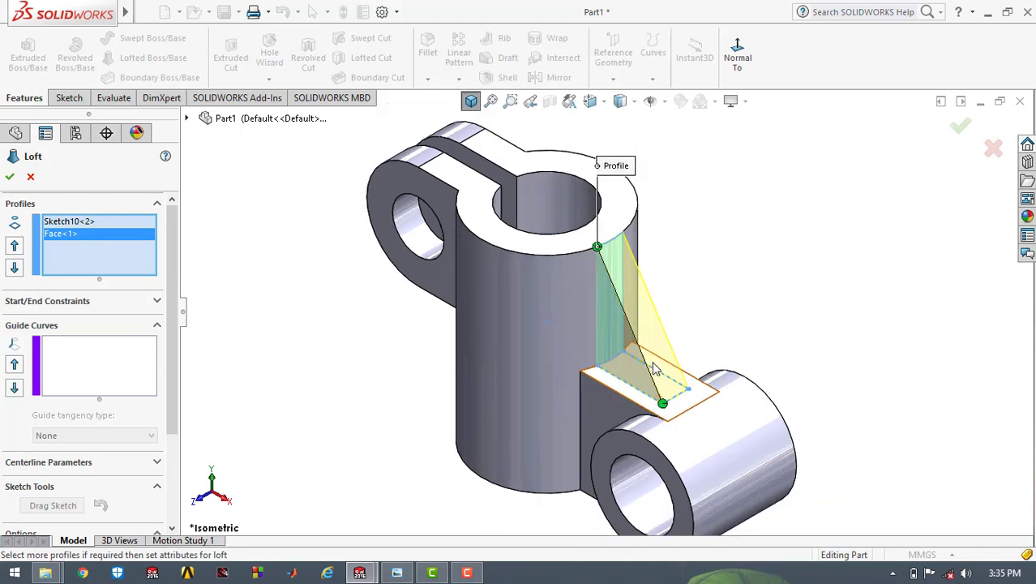
left_click(11, 179)
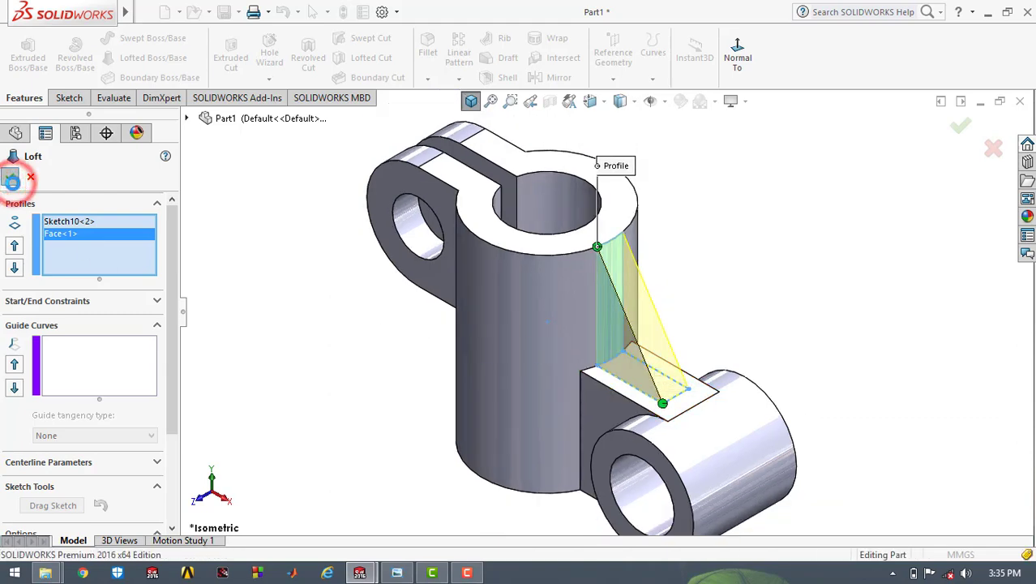
left_click(472, 101)
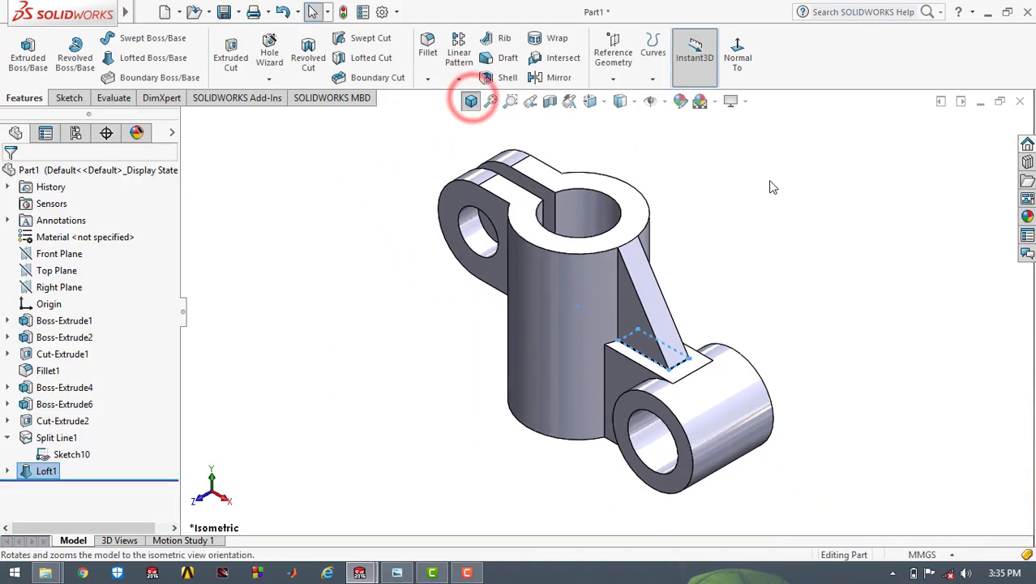
Hide Sketch10 on the model again.
left_click(770, 182)
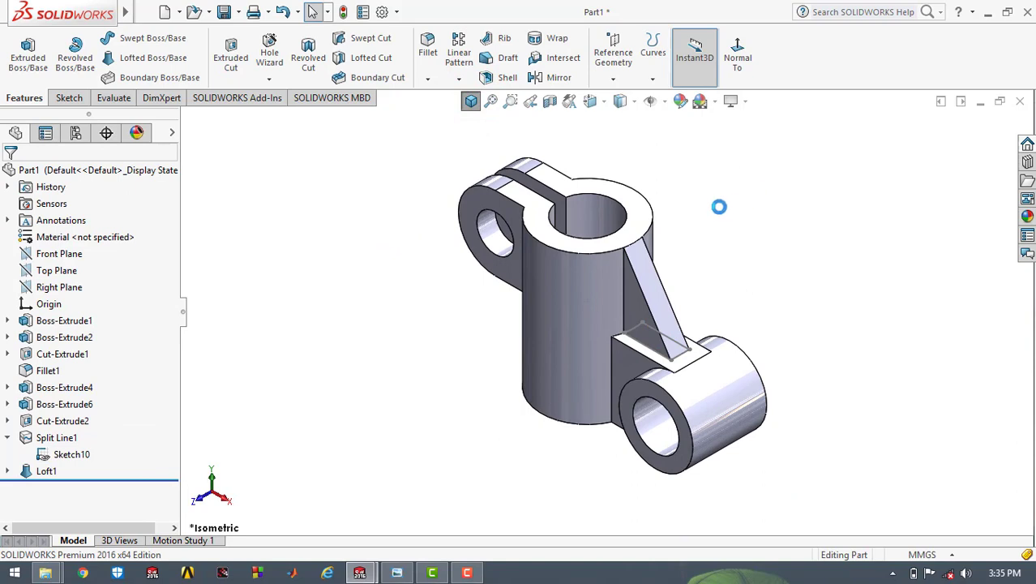
right_click(47, 458)
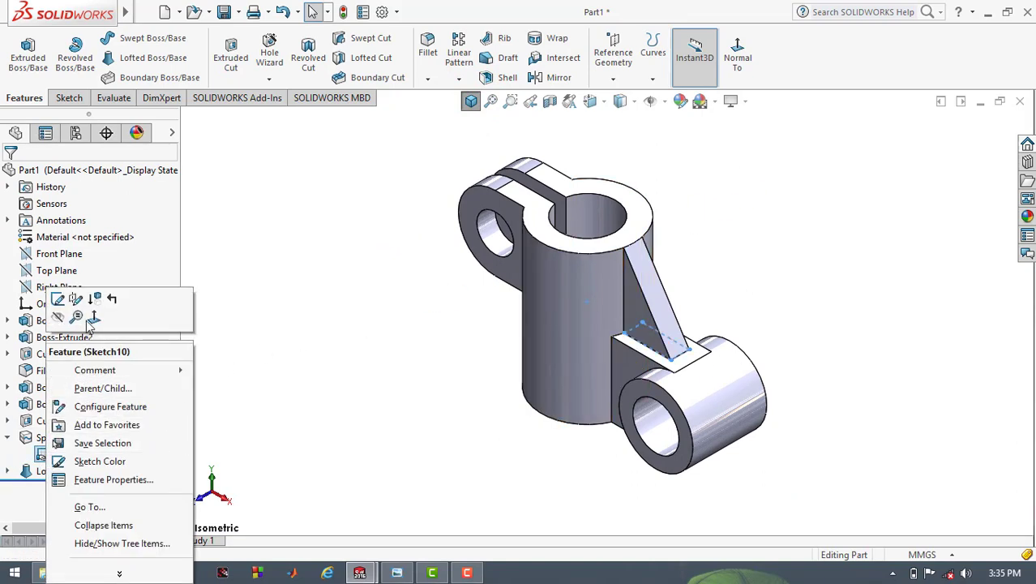
left_click(59, 316)
left_click(277, 242)
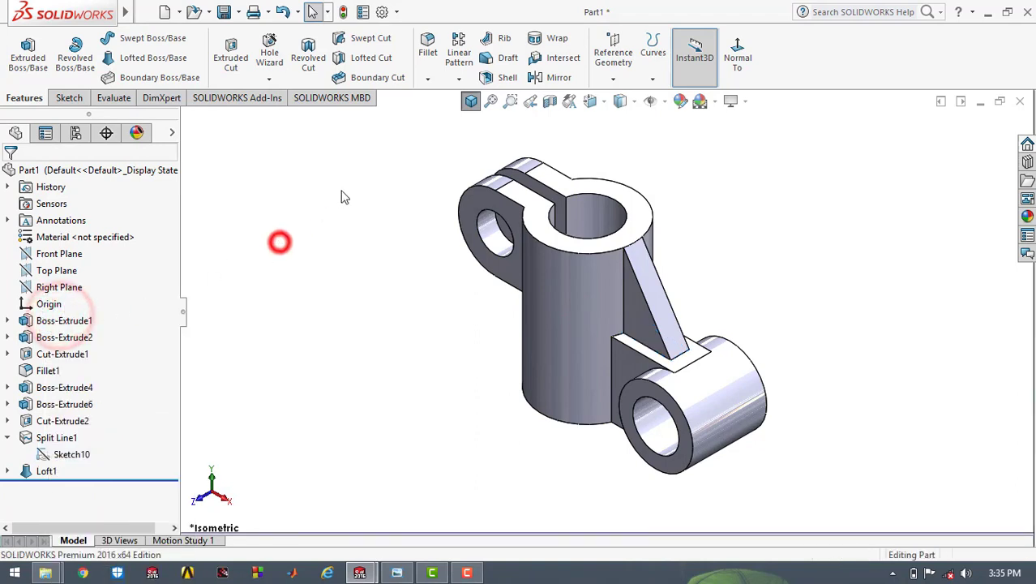
Apply the polished steel appearance to the whole of Part1 and return to isometric view.
left_click(88, 169)
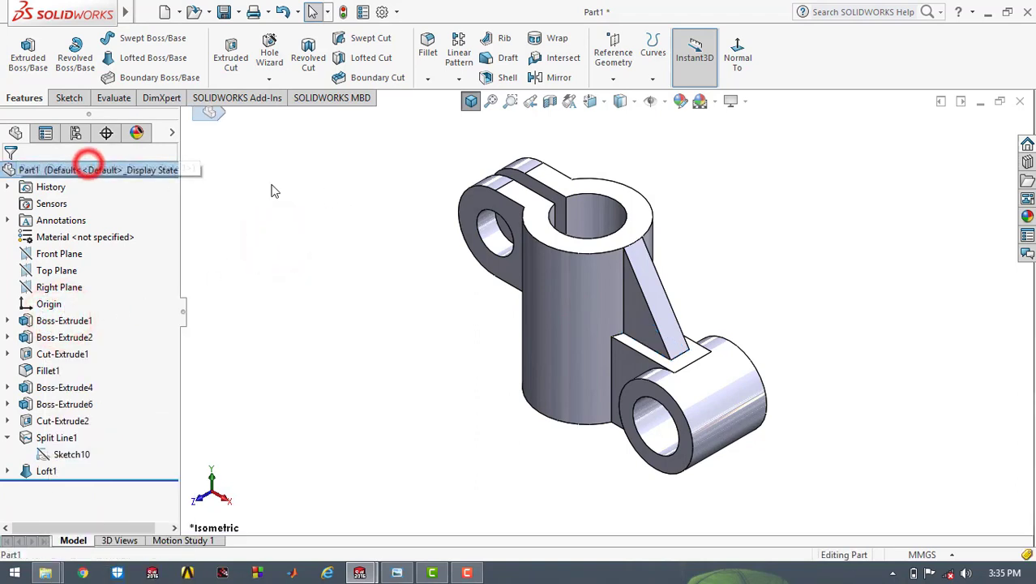
left_click(1027, 215)
scroll(863, 193, "up", 1)
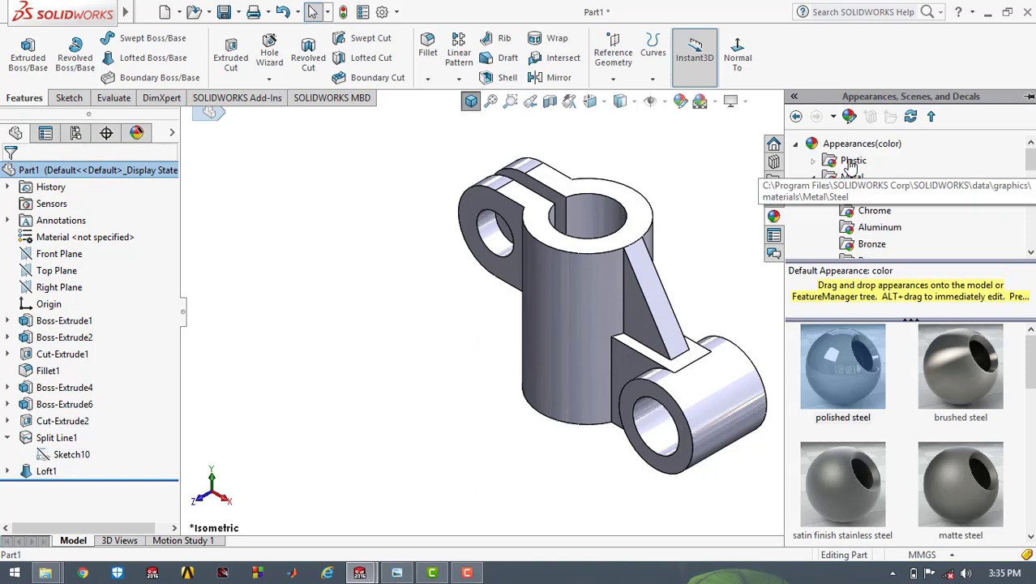
double_click(847, 362)
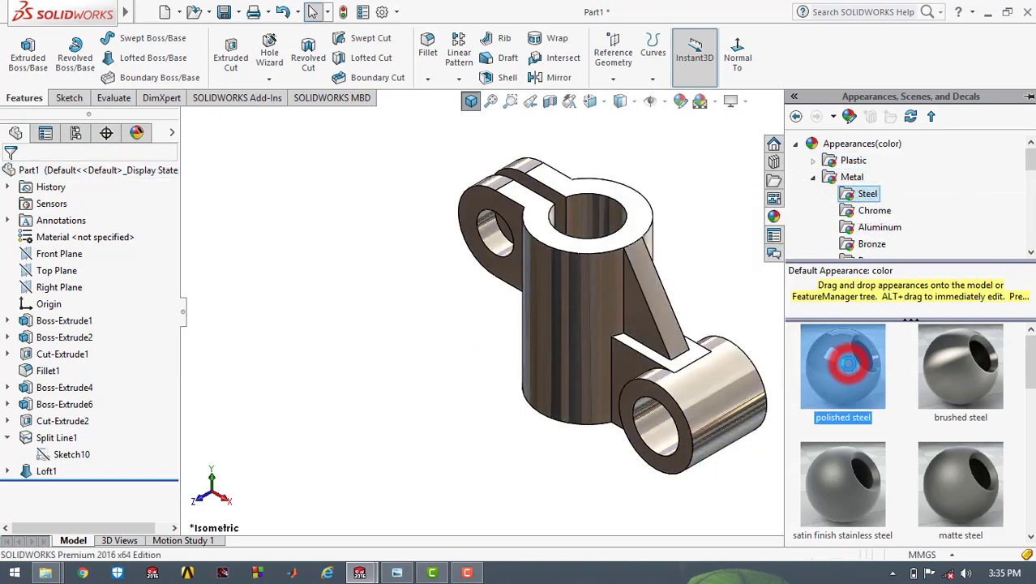
left_click(713, 261)
left_click(471, 101)
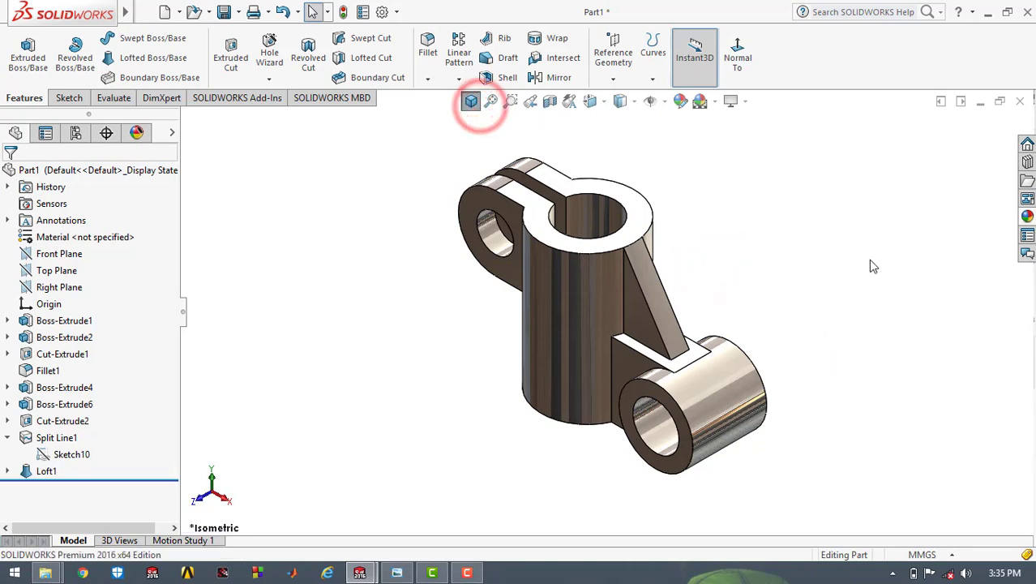